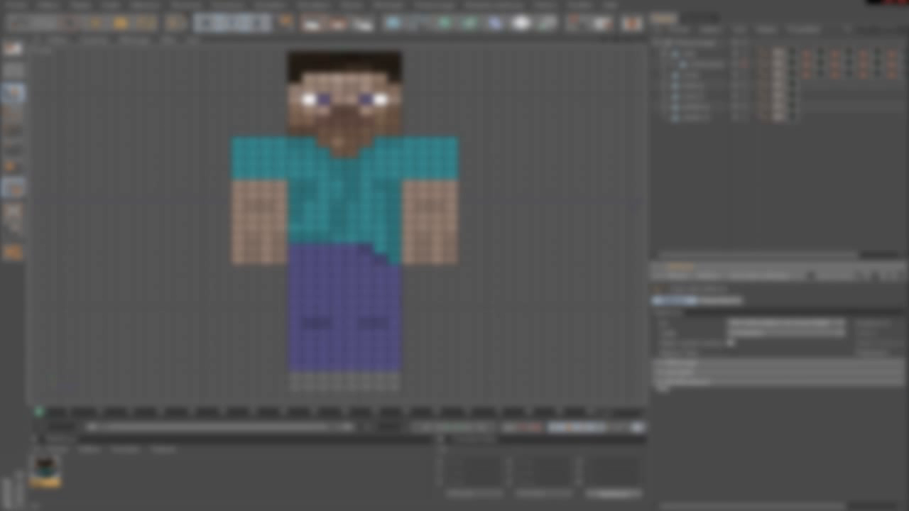
pyautogui.click(658, 384)
pyautogui.keyDown('alt'); pyautogui.moveTo(396, 154); pyautogui.dragTo(418, 95, button='middle'); pyautogui.keyUp('alt')
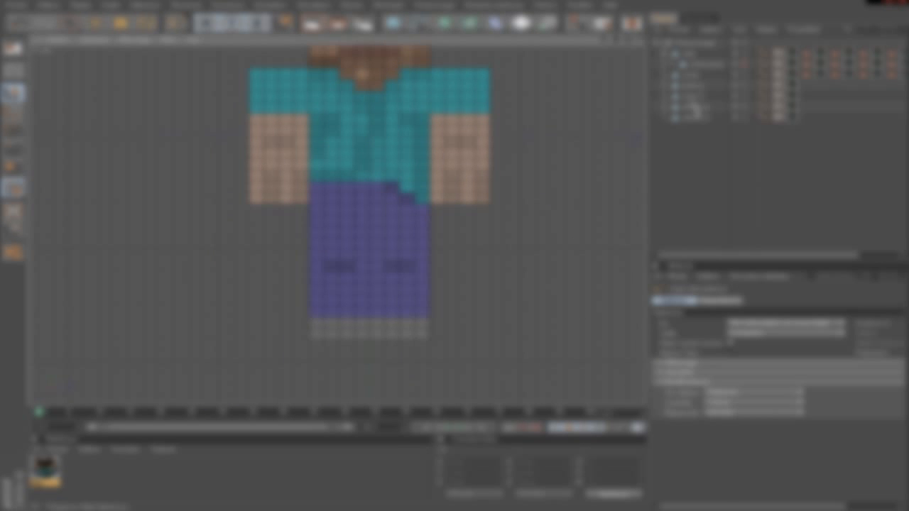
pyautogui.click(409, 295)
pyautogui.scroll(5, 414, 308)
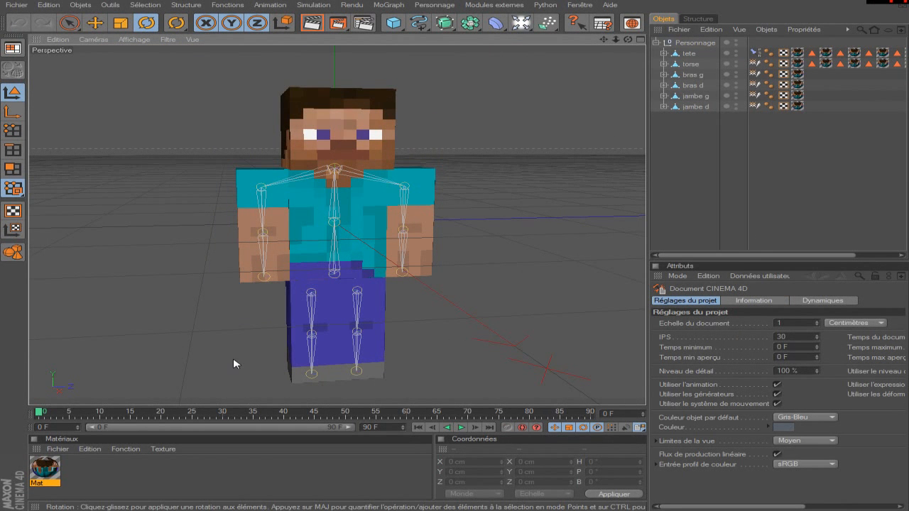
# Expand the hierarchy of the right leg, jambe d, to reach its joints
pyautogui.scroll(2, 235, 364)
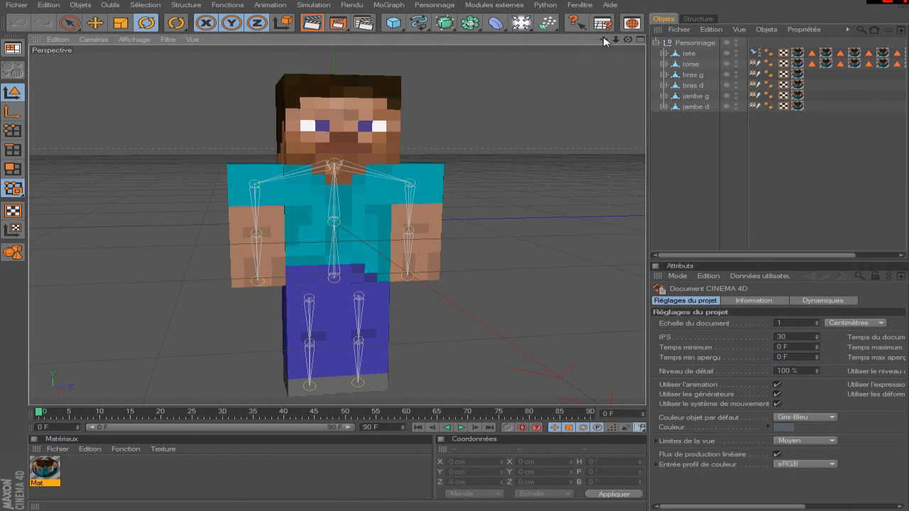
pyautogui.moveTo(603, 43); pyautogui.dragTo(523, 95)
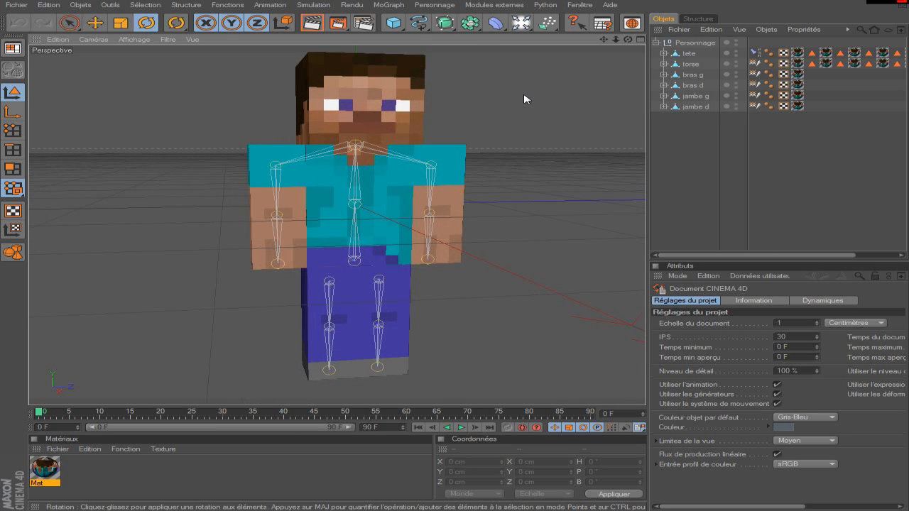
pyautogui.scroll(3, 495, 152)
pyautogui.moveTo(607, 48); pyautogui.dragTo(522, 129)
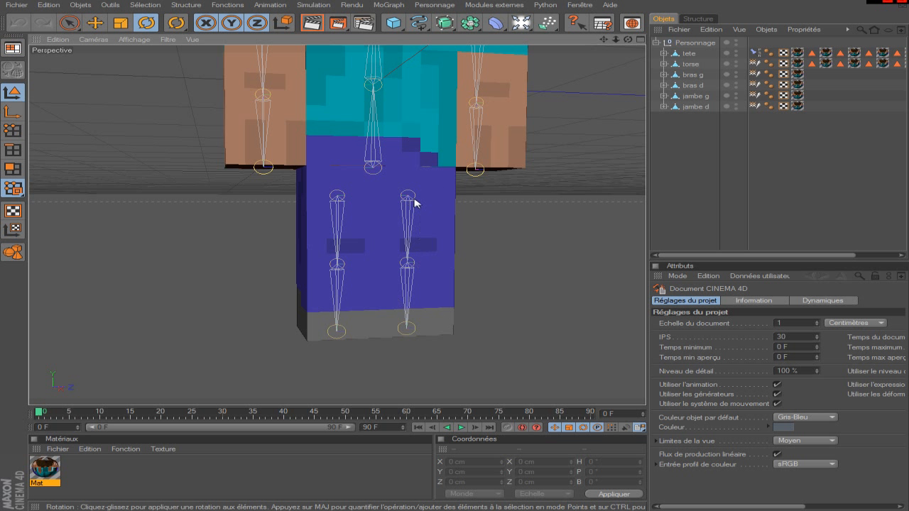
pyautogui.click(664, 107)
# Try rotating the knee joint Articulation.2 of jambe d and clear the selection
pyautogui.click(720, 138)
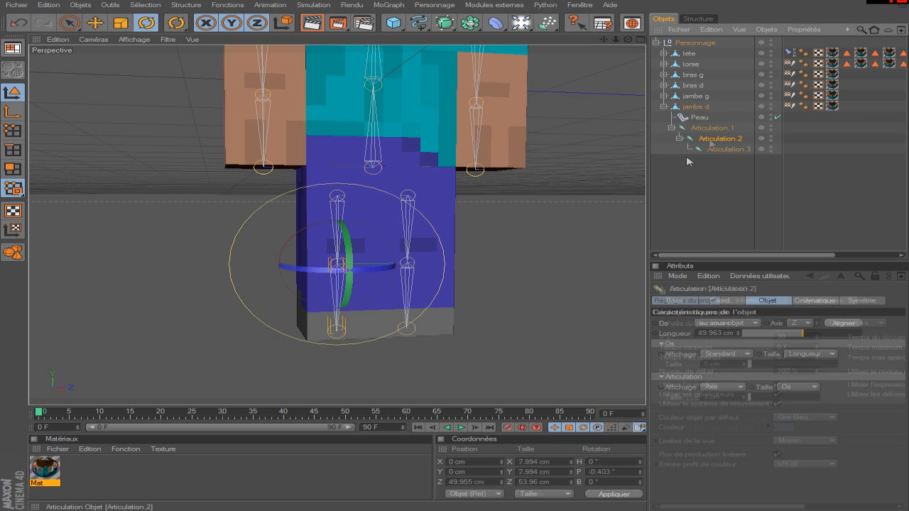
pyautogui.moveTo(345, 284); pyautogui.dragTo(345, 254)
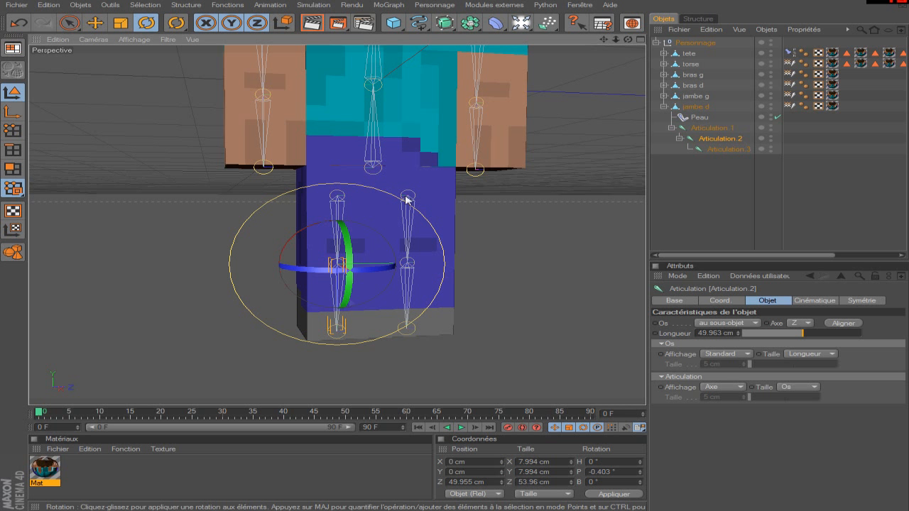
pyautogui.scroll(-4, 432, 183)
pyautogui.moveTo(628, 40); pyautogui.dragTo(664, 58)
pyautogui.click(725, 225)
# Add a CI character tag to the hip joint Articulation.1 of jambe d
pyautogui.scroll(4, 570, 220)
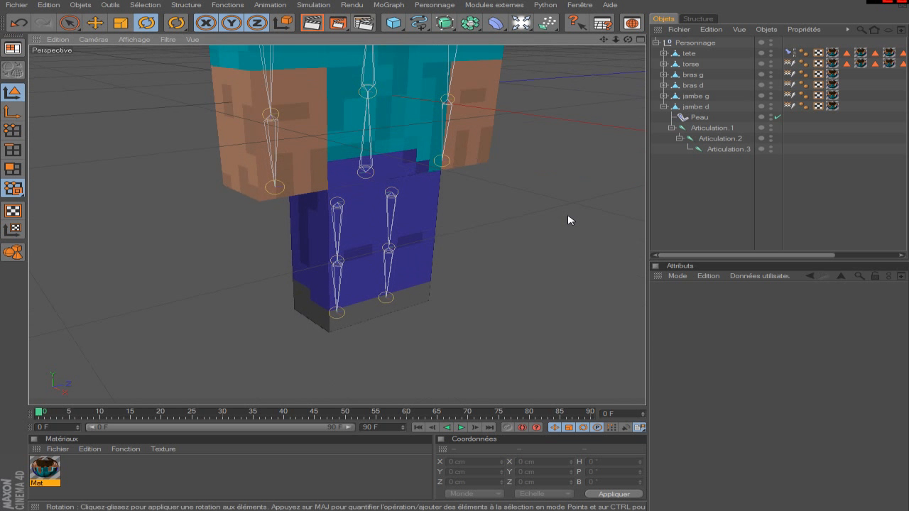
pyautogui.scroll(2, 568, 220)
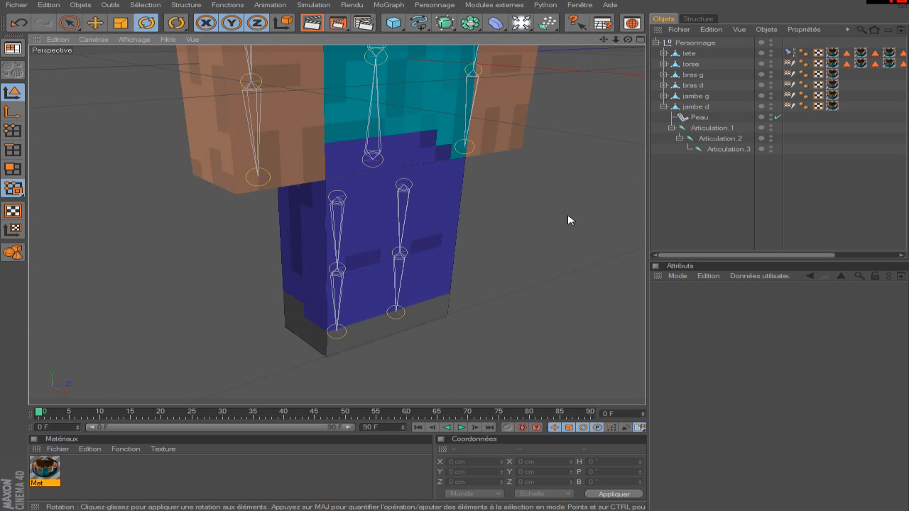
pyautogui.click(713, 129)
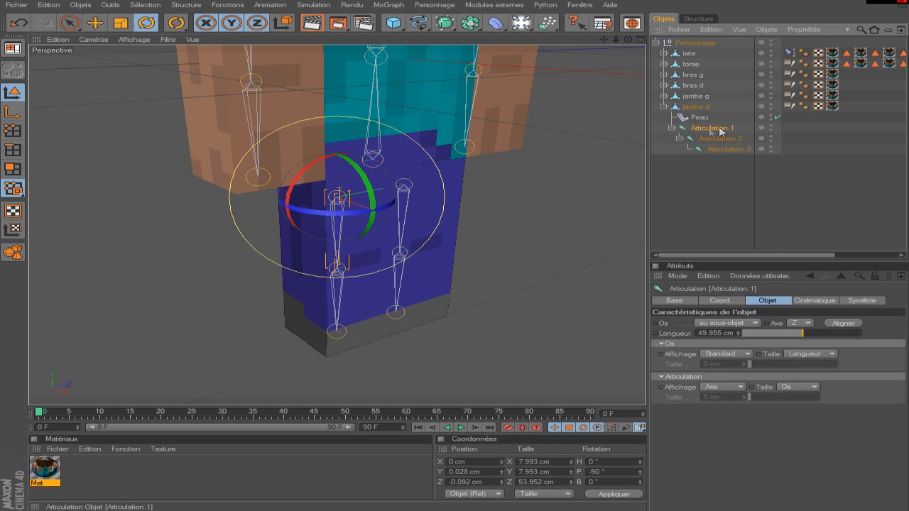
pyautogui.rightClick(705, 130)
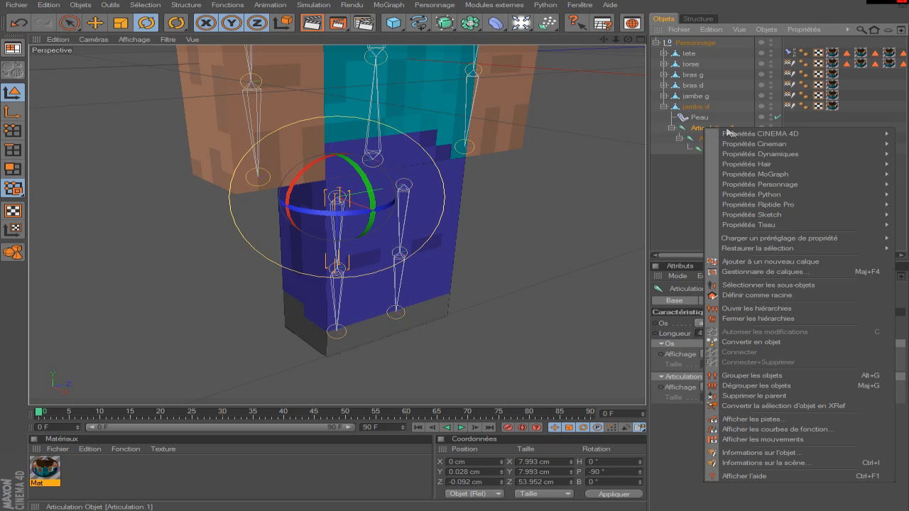
pyautogui.moveTo(765, 184)
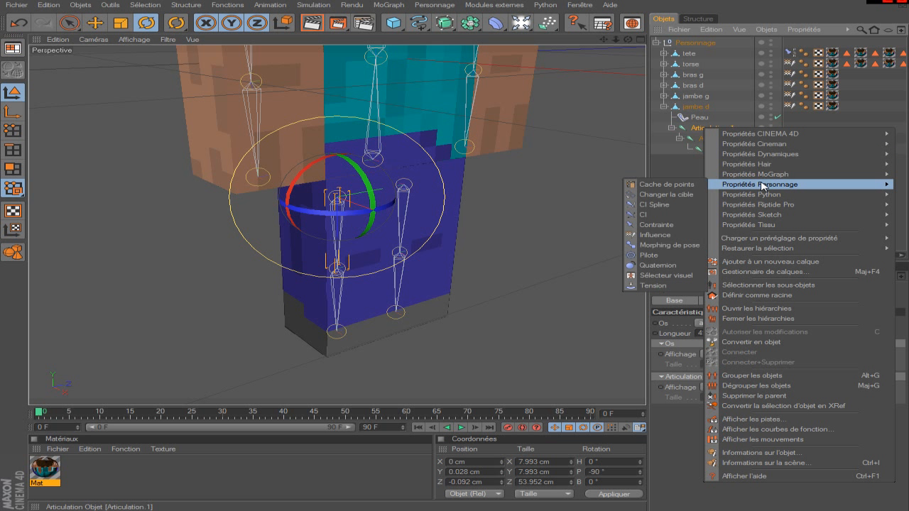
pyautogui.click(655, 215)
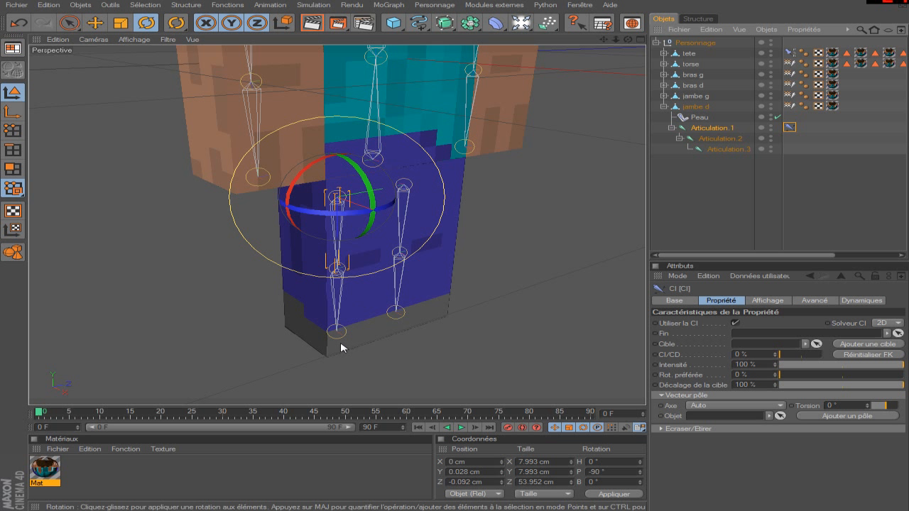
# Assign Articulation.3 as the end joint (Fin) of the CI tag on Articulation.1
pyautogui.click(719, 149)
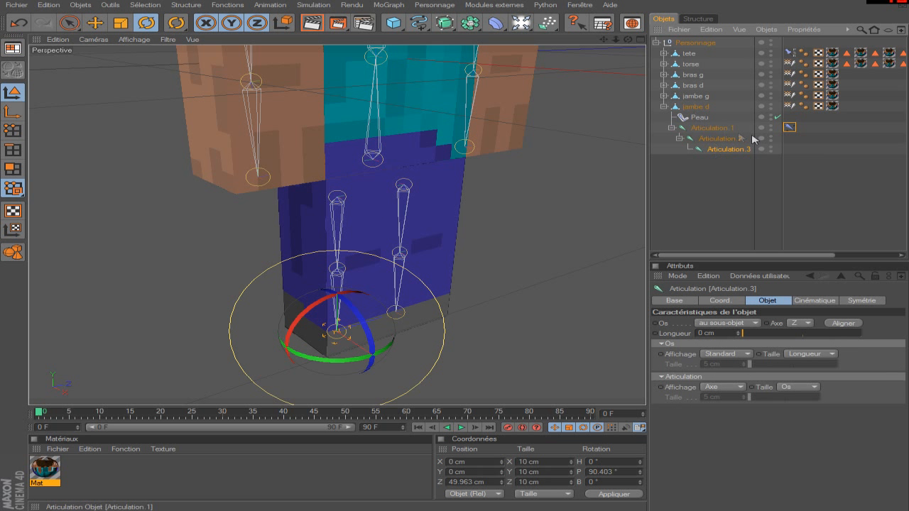
pyautogui.click(789, 126)
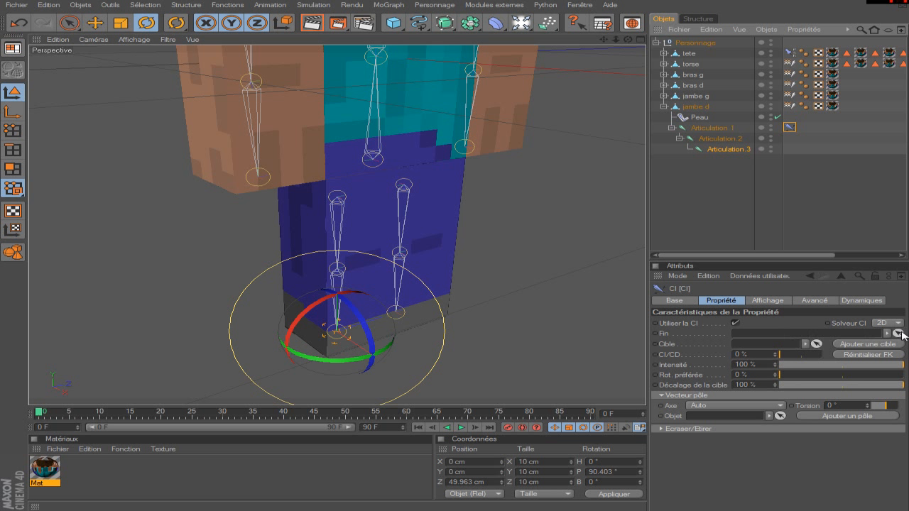
pyautogui.click(899, 333)
pyautogui.click(734, 151)
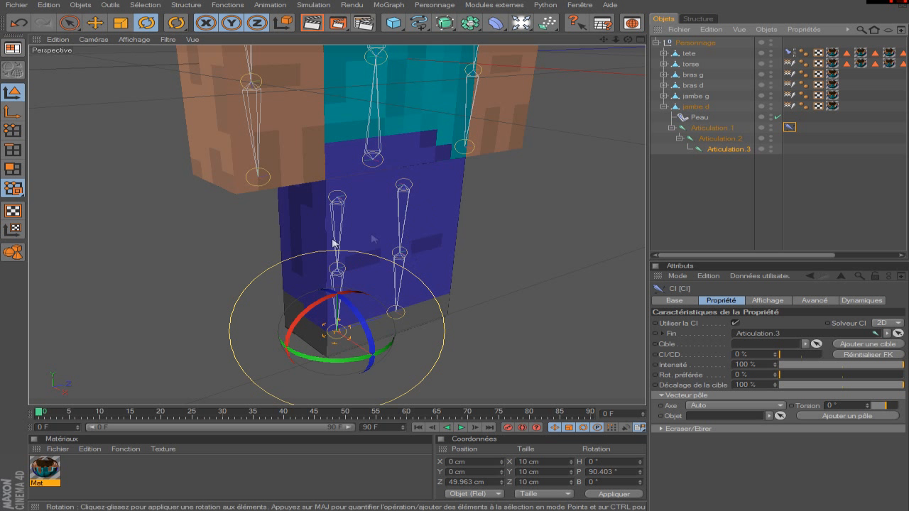
# Add a target and a pole to the CI tag on Articulation.1
pyautogui.click(863, 346)
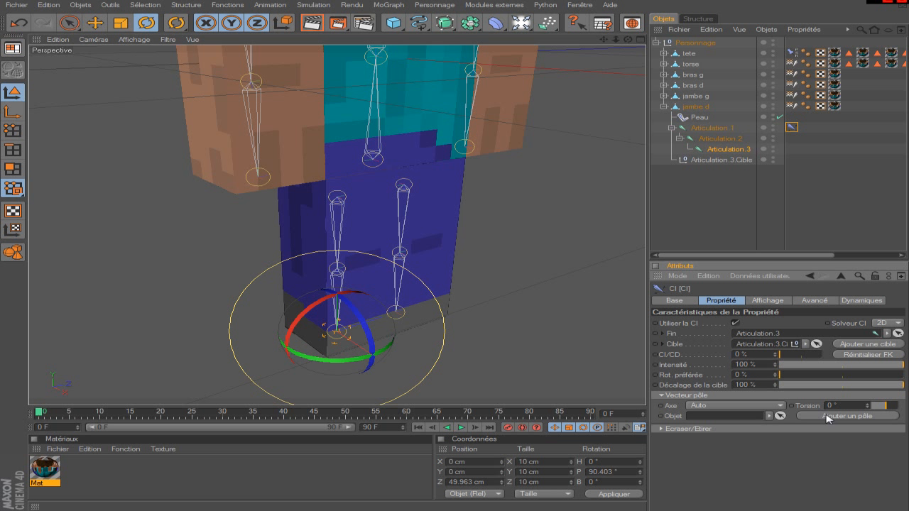
pyautogui.click(850, 416)
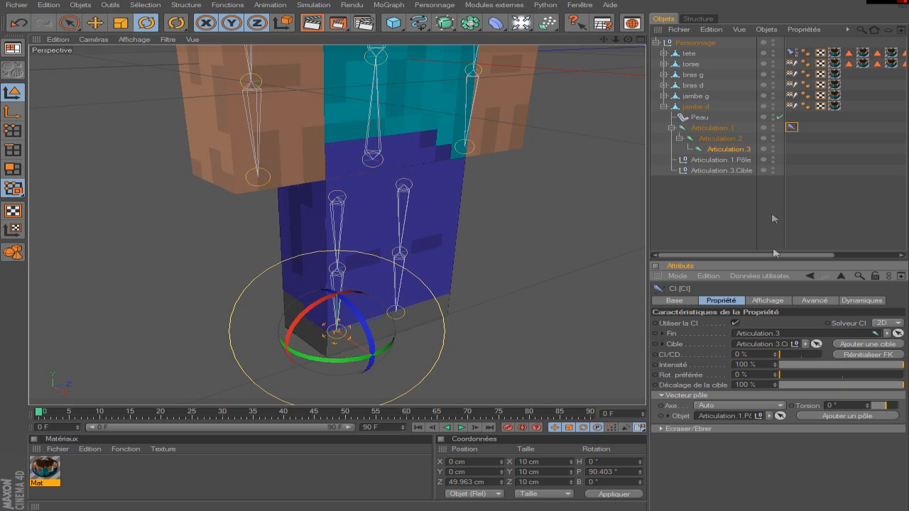
# Move the foot target Articulation.3.Cible and set its position to X 0, Y -100 and Z 0 cm
pyautogui.click(718, 173)
pyautogui.moveTo(627, 40); pyautogui.dragTo(631, 39)
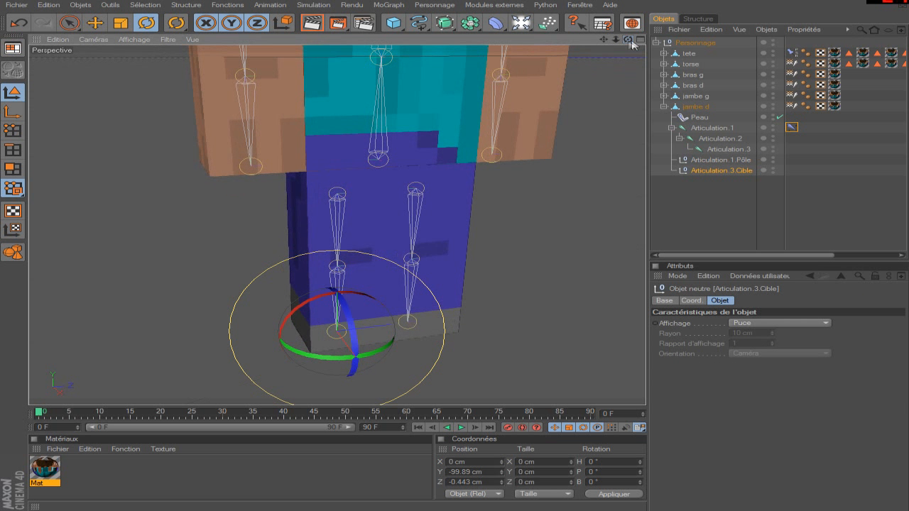
pyautogui.click(95, 26)
pyautogui.moveTo(337, 331)
pyautogui.mouseDown()
pyautogui.moveTo(264, 294)
pyautogui.moveTo(203, 305)
pyautogui.moveTo(269, 294)
pyautogui.moveTo(305, 263)
pyautogui.moveTo(278, 308)
pyautogui.moveTo(300, 263)
pyautogui.moveTo(270, 284)
pyautogui.moveTo(308, 265)
pyautogui.moveTo(265, 247)
pyautogui.moveTo(240, 268)
pyautogui.moveTo(280, 325)
pyautogui.moveTo(343, 331)
pyautogui.moveTo(331, 321)
pyautogui.moveTo(306, 325)
pyautogui.moveTo(333, 329)
pyautogui.mouseUp()
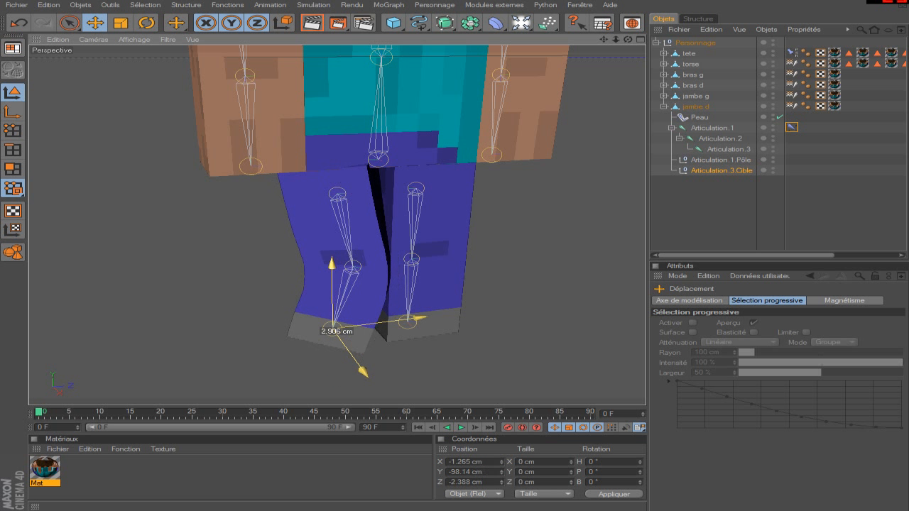
pyautogui.doubleClick(457, 462)
pyautogui.write('0')
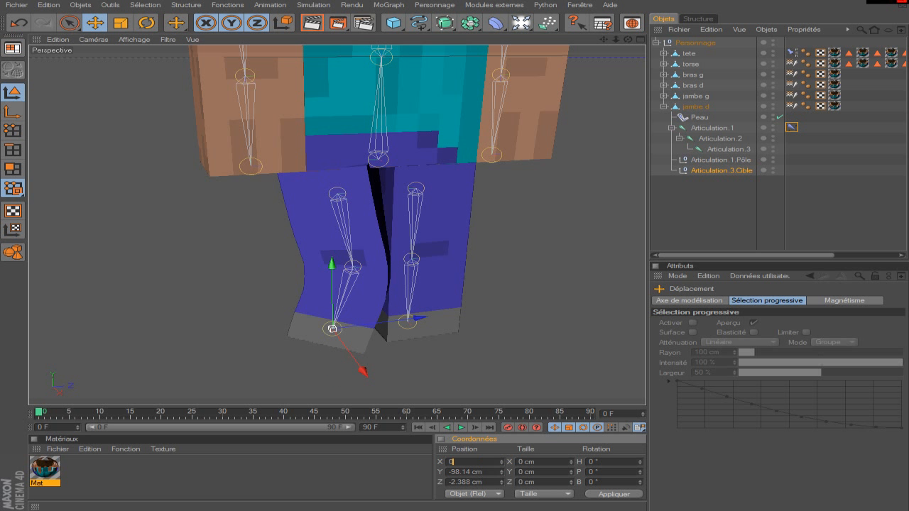
pyautogui.press('Tab')
pyautogui.write('-100')
pyautogui.press('Return')
pyautogui.write('0')
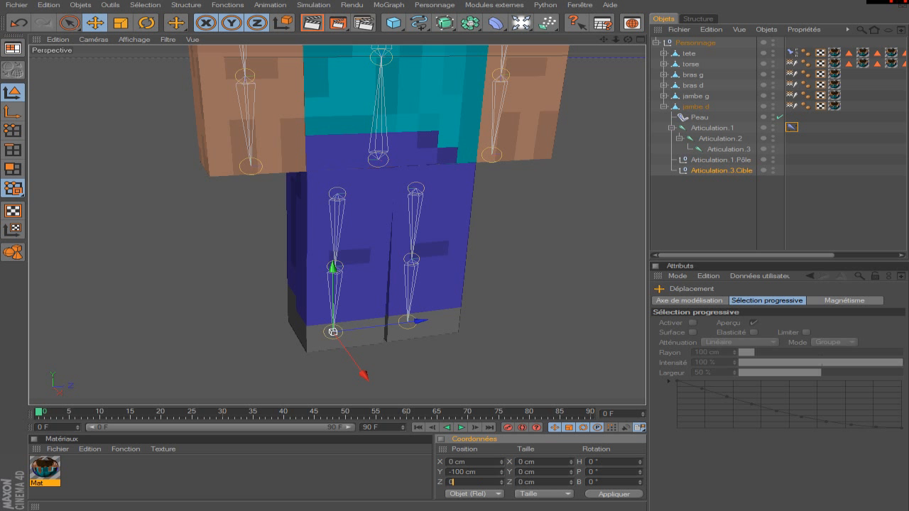
pyautogui.press('Return')
# Move Articulation.1.Pôle along its X axis to about 114 cm in front of the knee
pyautogui.scroll(3, 410, 275)
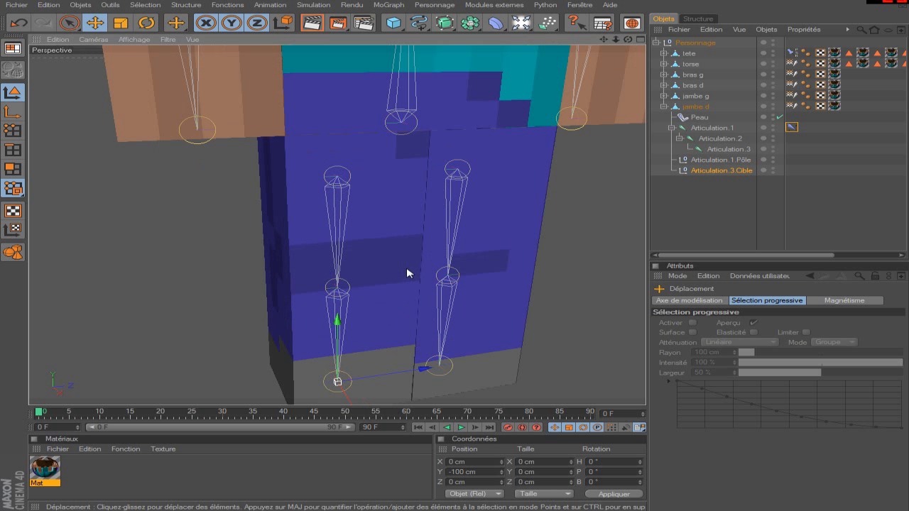
pyautogui.click(729, 161)
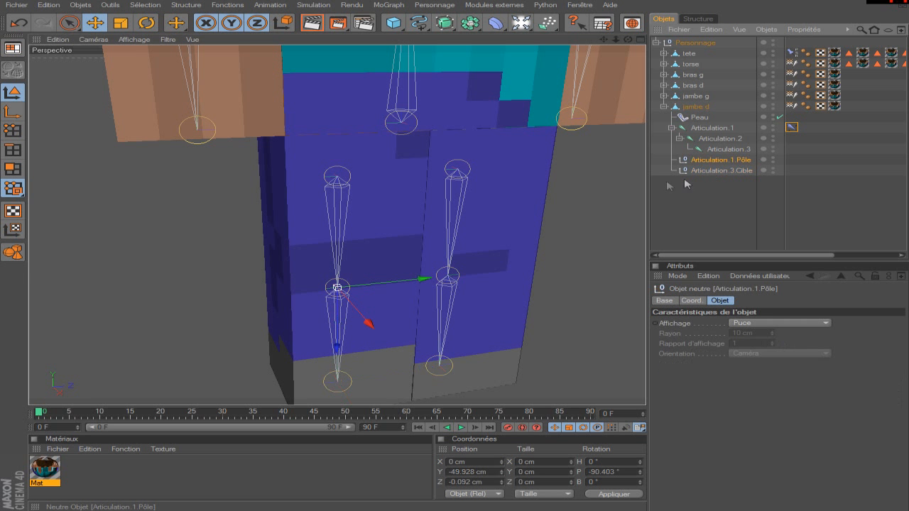
pyautogui.scroll(-3, 539, 214)
pyautogui.moveTo(630, 39); pyautogui.dragTo(604, 42)
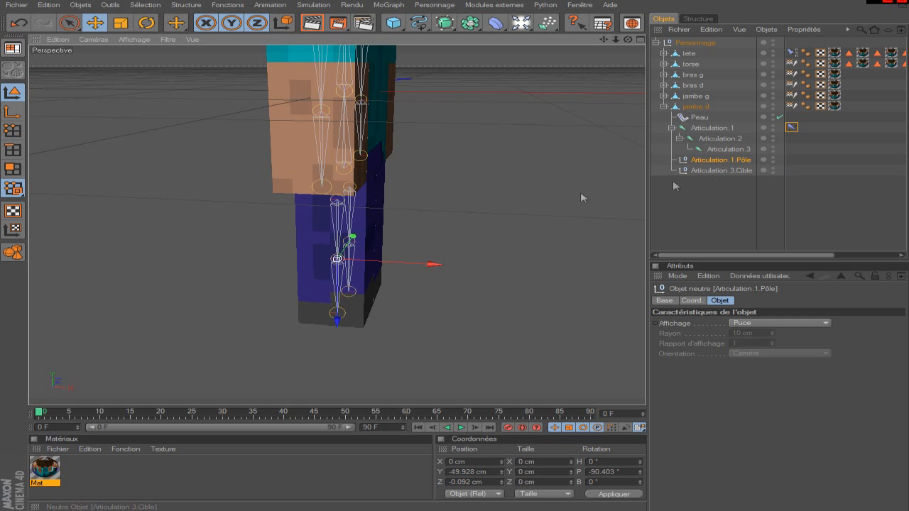
pyautogui.moveTo(432, 266); pyautogui.dragTo(629, 276)
# Set the X position of Articulation.1.Pôle to 120 cm
pyautogui.moveTo(629, 39); pyautogui.dragTo(546, 47)
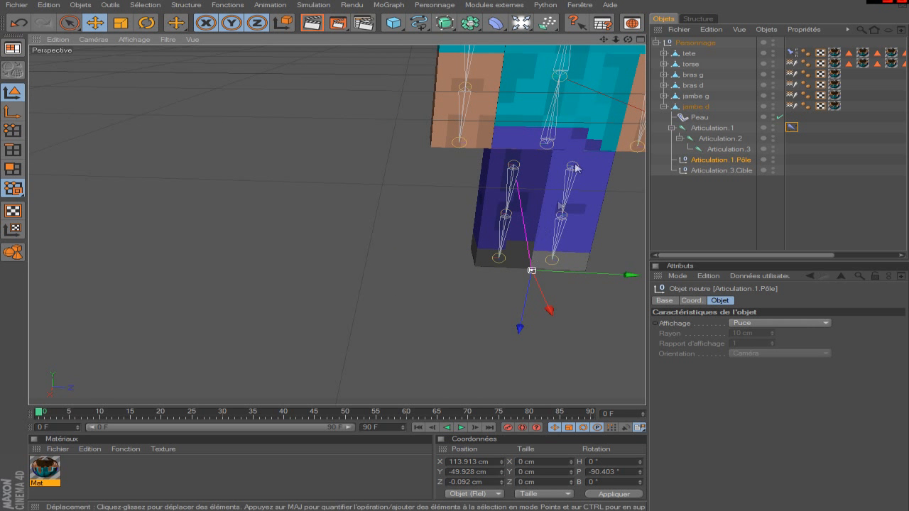
pyautogui.scroll(3, 542, 136)
pyautogui.moveTo(603, 39); pyautogui.dragTo(444, 41)
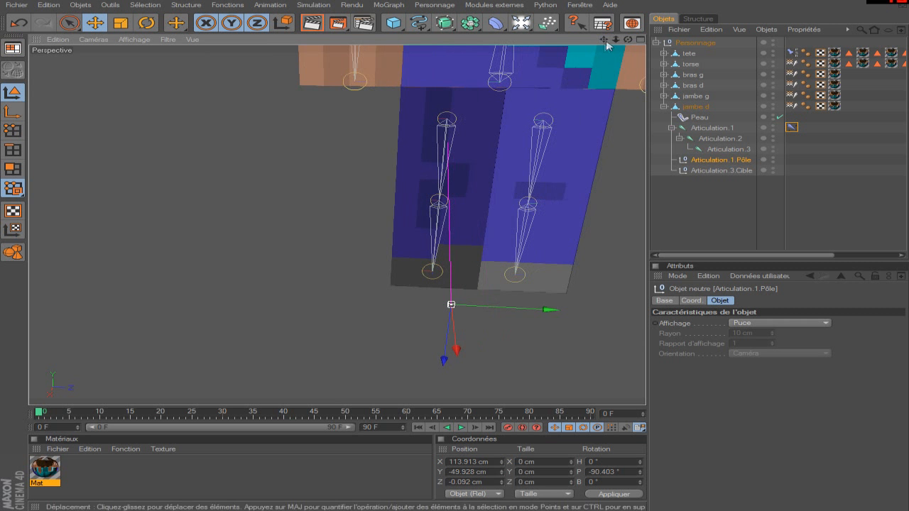
pyautogui.moveTo(630, 42); pyautogui.dragTo(703, 42)
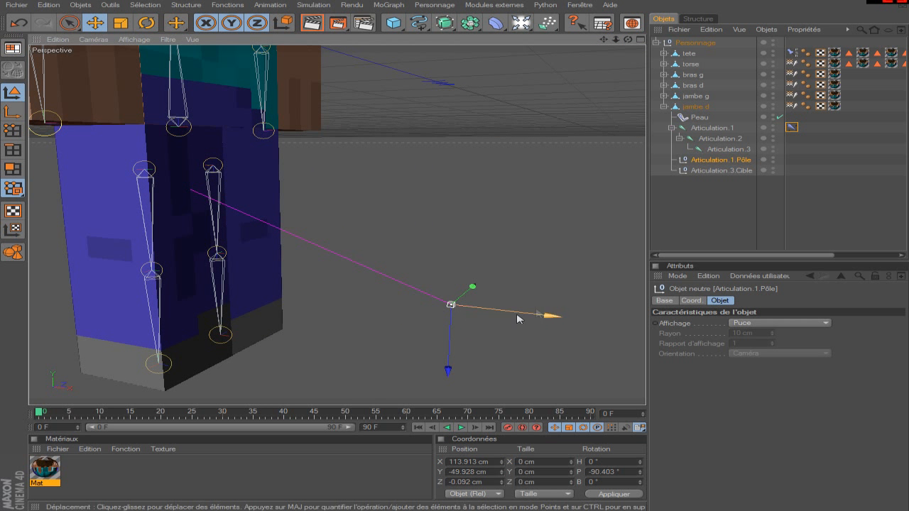
pyautogui.click(481, 462)
pyautogui.hotkey('ctrl', 'a')
pyautogui.write('120')
pyautogui.press('Return')
# Raise Articulation.1.Pôle by setting its Y position to -30 cm, and set its Z position to 0 cm
pyautogui.moveTo(469, 375); pyautogui.dragTo(470, 325)
pyautogui.click(475, 472)
pyautogui.hotkey('ctrl', 'a')
pyautogui.write('-30')
pyautogui.press('Return')
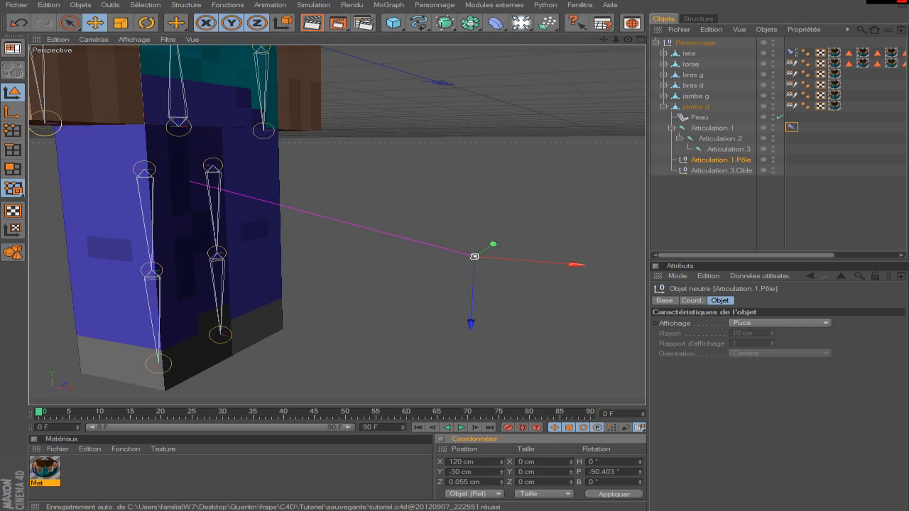
pyautogui.doubleClick(465, 482)
pyautogui.write('0')
pyautogui.press('Return')
pyautogui.click(761, 219)
# Bend the leg by moving Articulation.3.Cible to about X 1.7, Y -84.9 and Z 3.8 cm
pyautogui.scroll(-4, 448, 65)
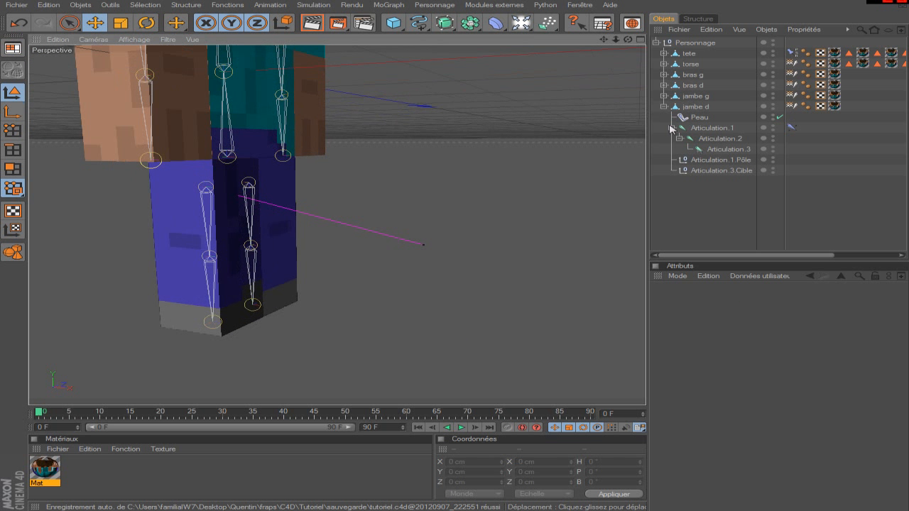
pyautogui.click(722, 172)
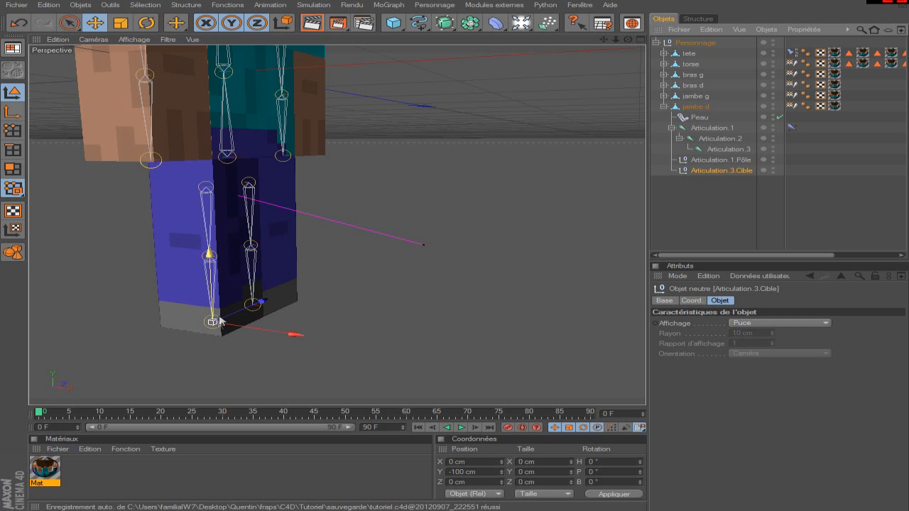
pyautogui.moveTo(213, 321); pyautogui.dragTo(218, 302)
pyautogui.moveTo(628, 39); pyautogui.dragTo(550, 51)
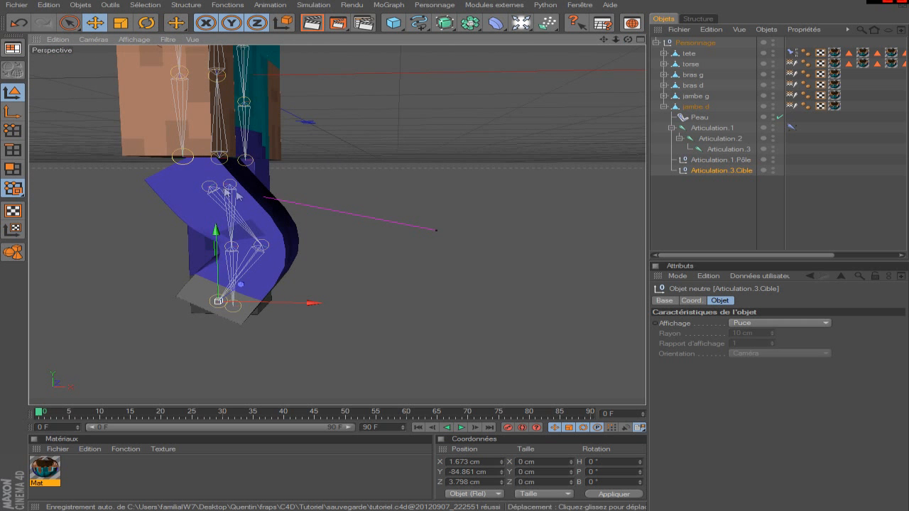
pyautogui.moveTo(628, 39); pyautogui.dragTo(703, 40)
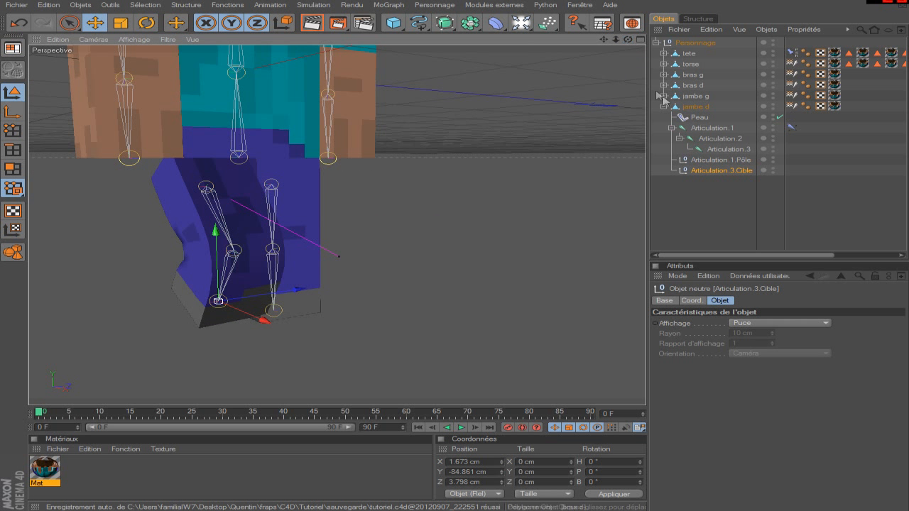
# Set the pole vector axis of the right leg's CI tag to X
pyautogui.click(791, 128)
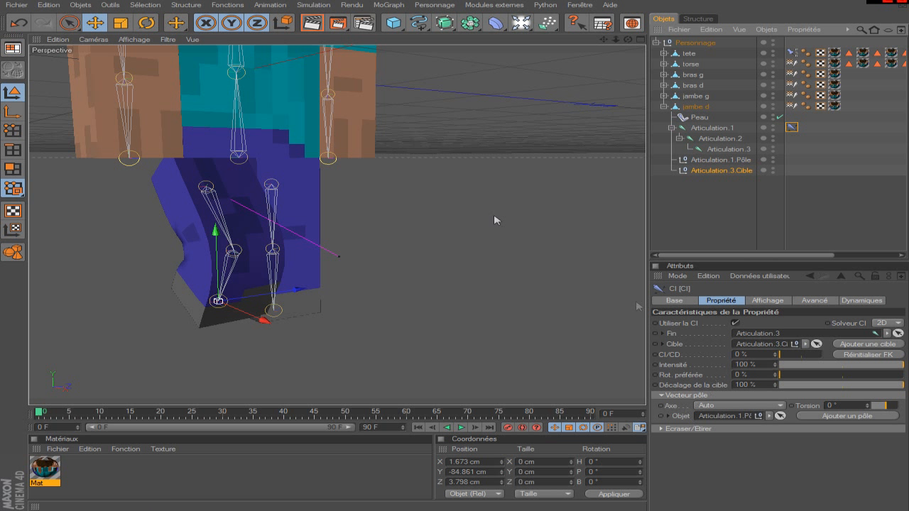
pyautogui.click(755, 408)
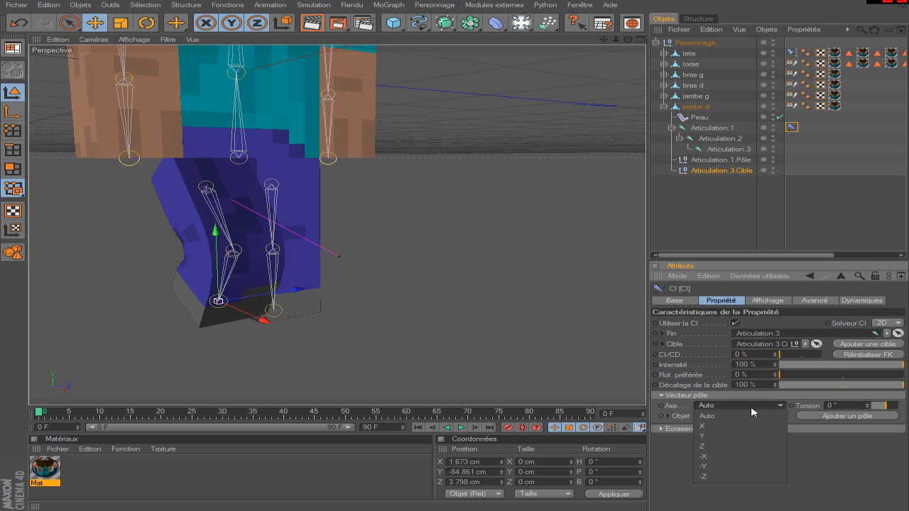
pyautogui.click(746, 427)
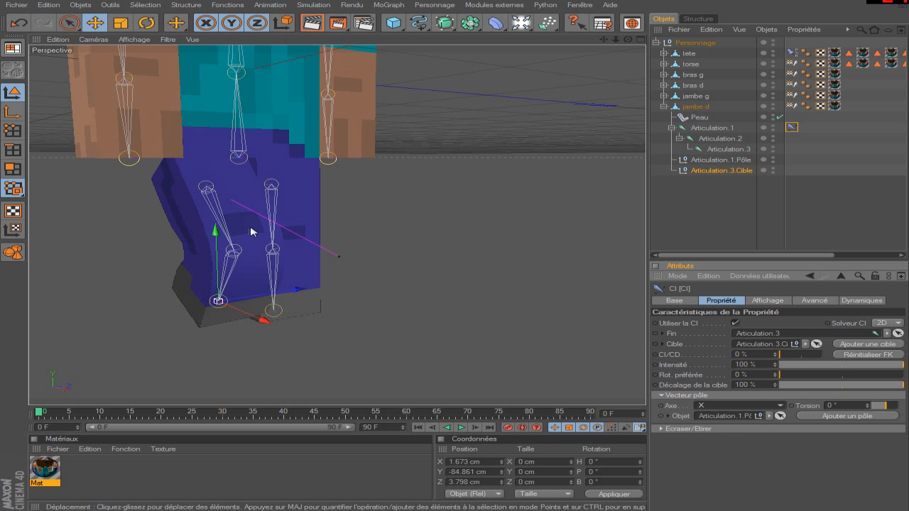
pyautogui.moveTo(628, 40); pyautogui.dragTo(522, 76)
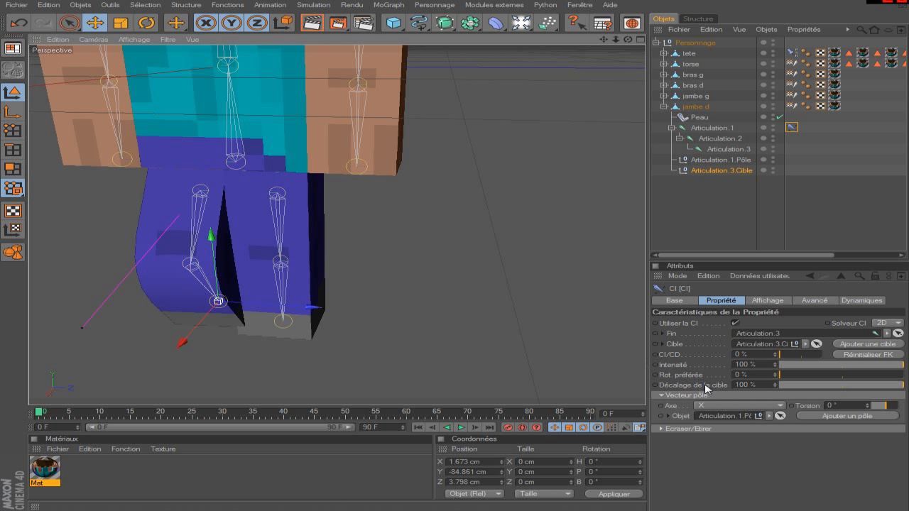
pyautogui.click(712, 405)
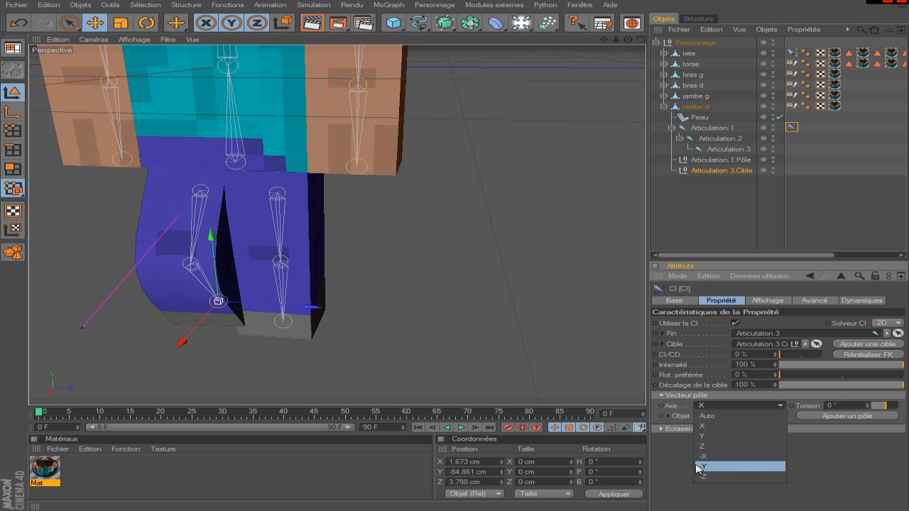
pyautogui.click(710, 436)
pyautogui.click(721, 406)
pyautogui.click(720, 426)
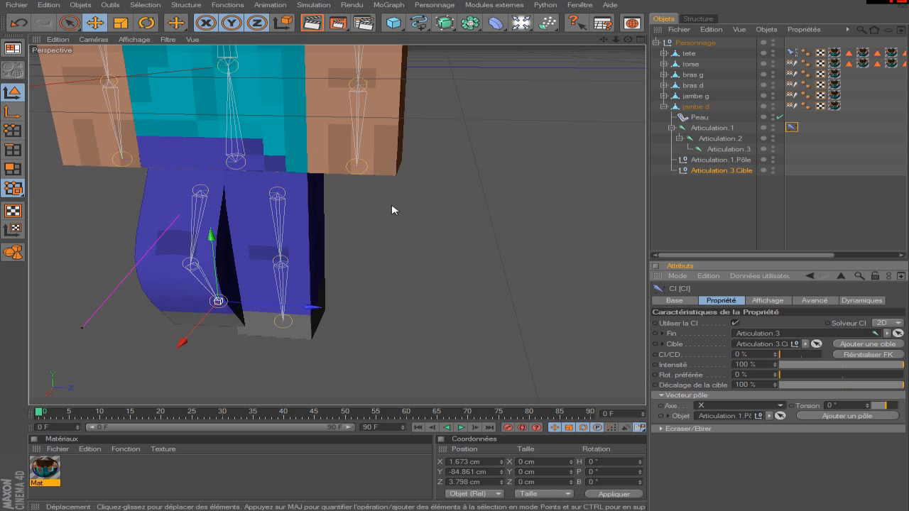
# Test the right leg's bend by moving its Articulation.3.Cible to about X 3.5, Y -87.1 and Z -2.3 cm
pyautogui.click(696, 210)
pyautogui.moveTo(605, 39); pyautogui.dragTo(726, 10)
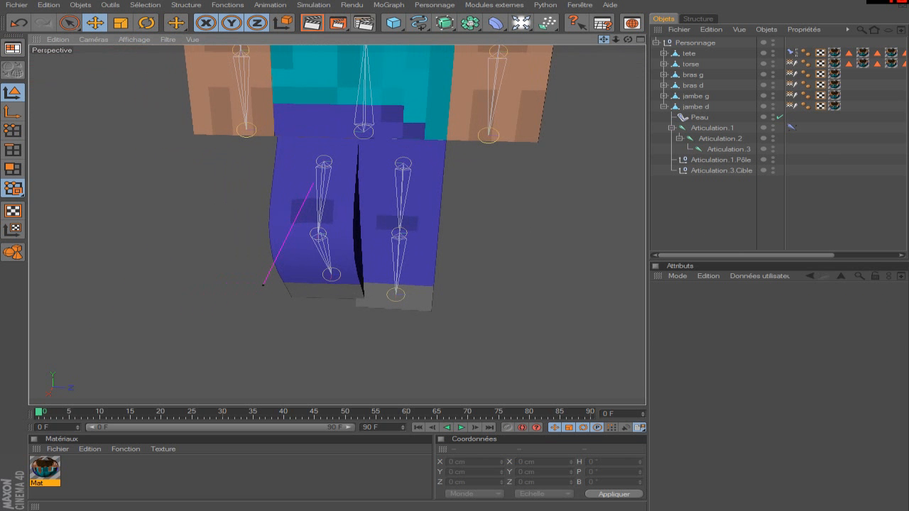
pyautogui.click(720, 171)
pyautogui.moveTo(325, 298); pyautogui.dragTo(320, 277)
# Set the position of the right leg's Articulation.3.Cible to X 0, Y -100 and Z 0 cm
pyautogui.doubleClick(457, 463)
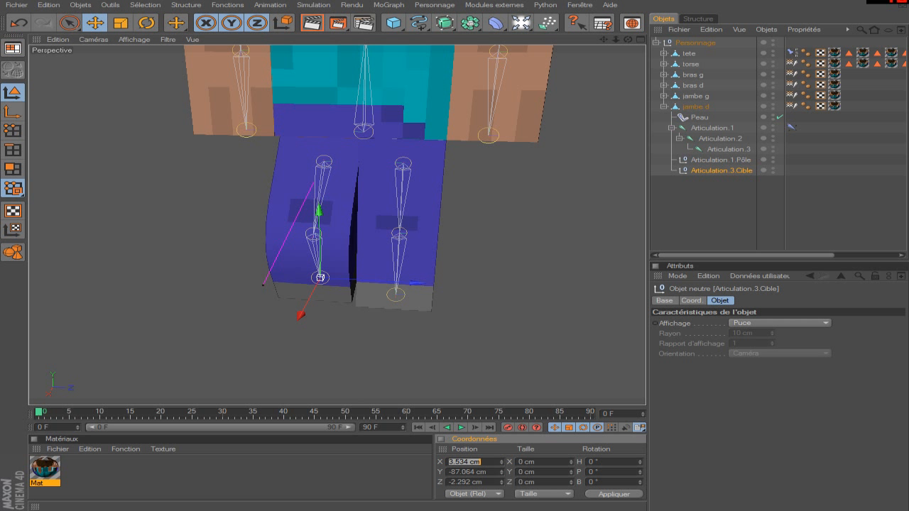
pyautogui.write('0')
pyautogui.press('Return')
pyautogui.doubleClick(467, 472)
pyautogui.press('BackSpace')
pyautogui.write('-100')
pyautogui.press('Return')
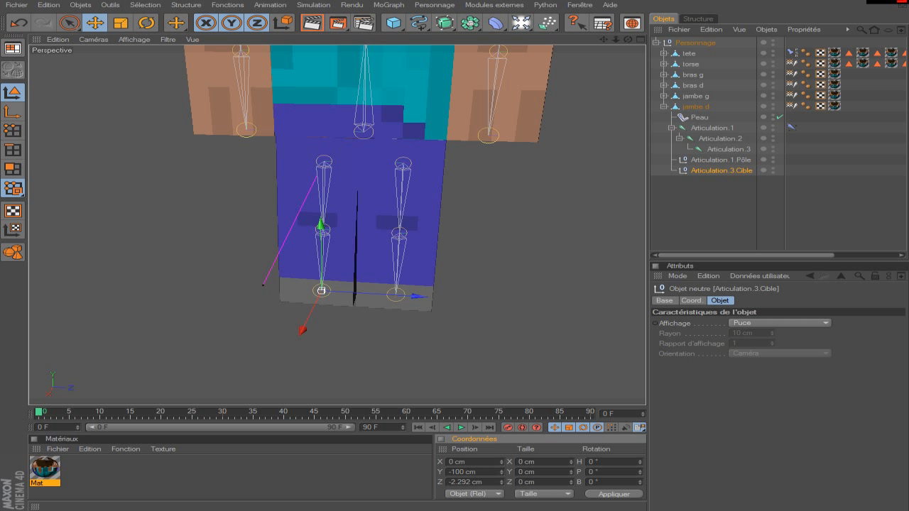
pyautogui.doubleClick(466, 483)
pyautogui.write('0')
pyautogui.press('Return')
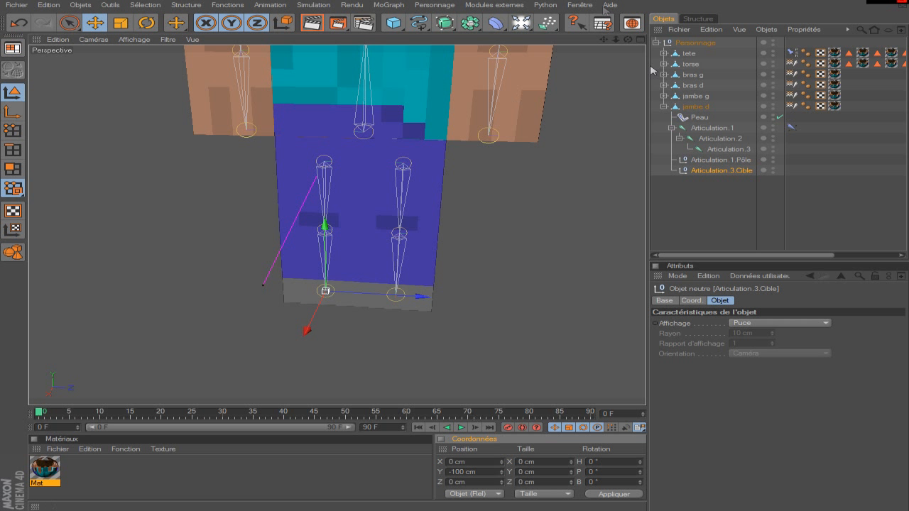
# Collapse the jambe d hierarchy, expand jambe g and add a CI tag to its Articulation.1
pyautogui.click(671, 128)
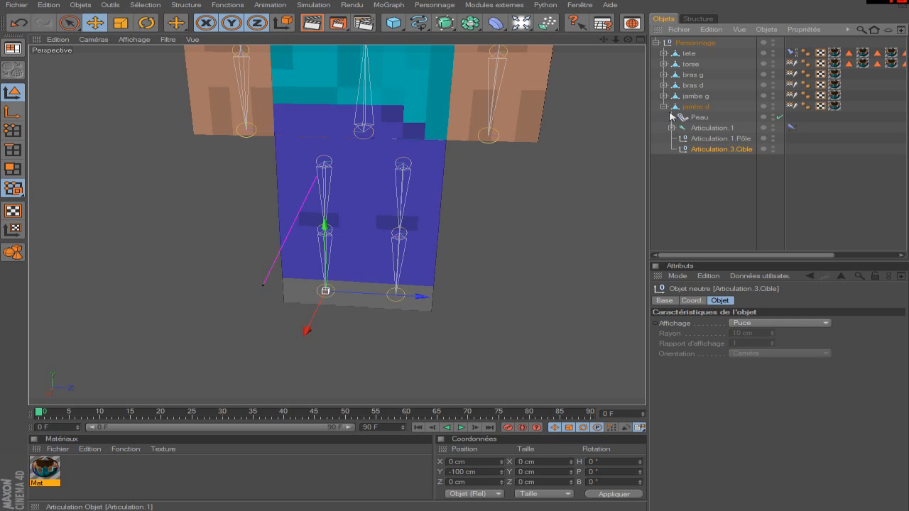
pyautogui.click(665, 107)
pyautogui.click(664, 96)
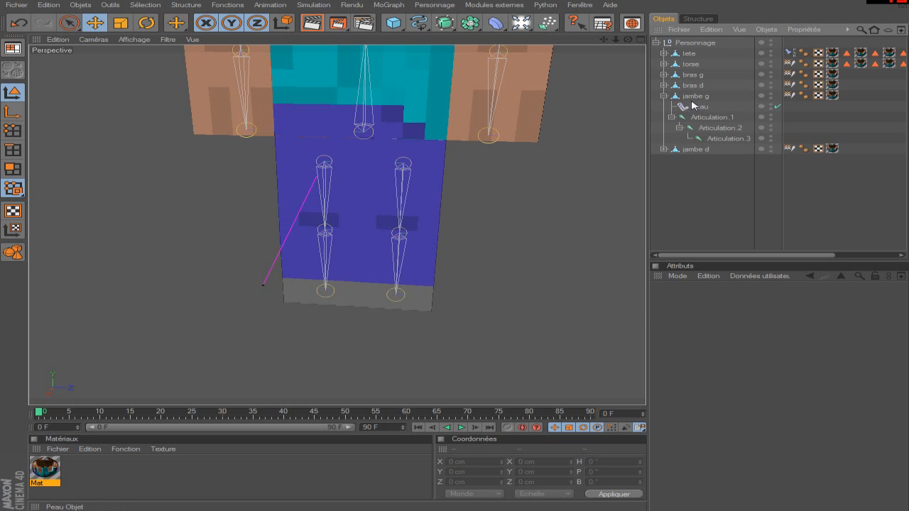
pyautogui.click(705, 117)
pyautogui.rightClick(705, 118)
pyautogui.moveTo(794, 165)
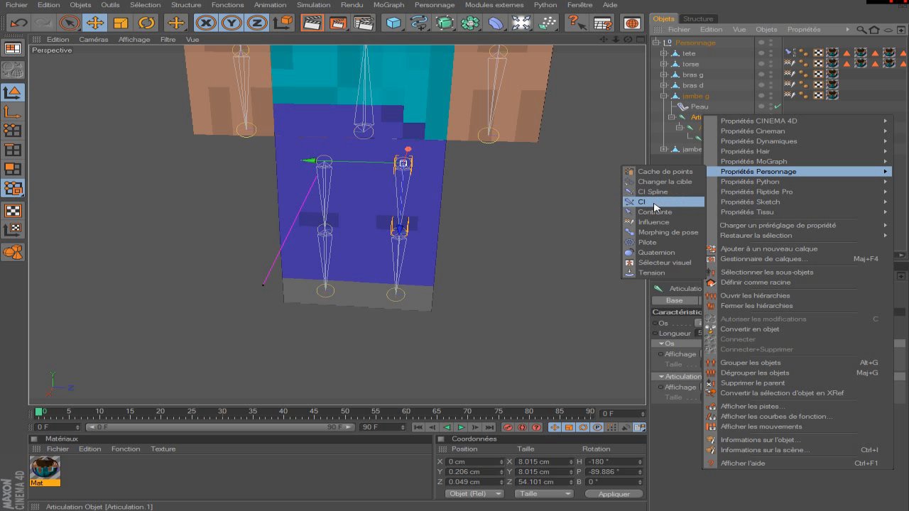
pyautogui.click(650, 203)
# Assign Articulation.3 as the end of the left leg's CI tag and add a target and a pole
pyautogui.click(898, 333)
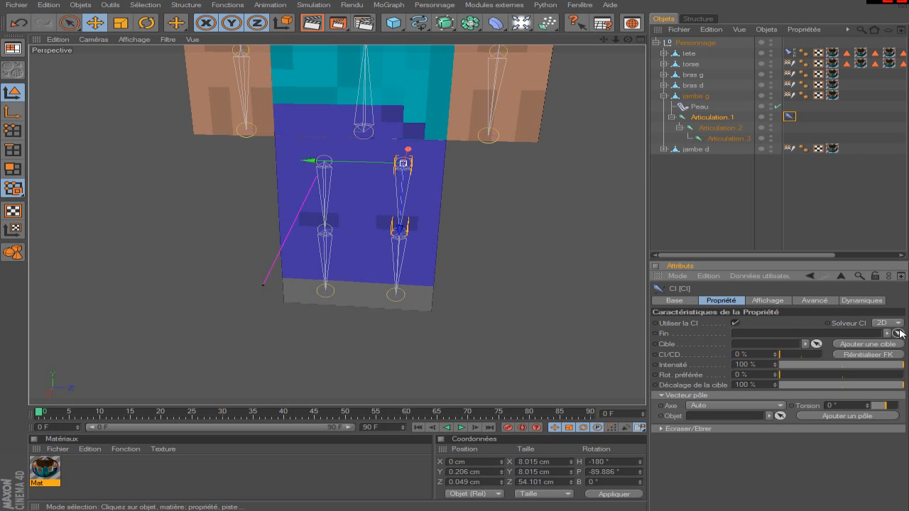
pyautogui.click(735, 139)
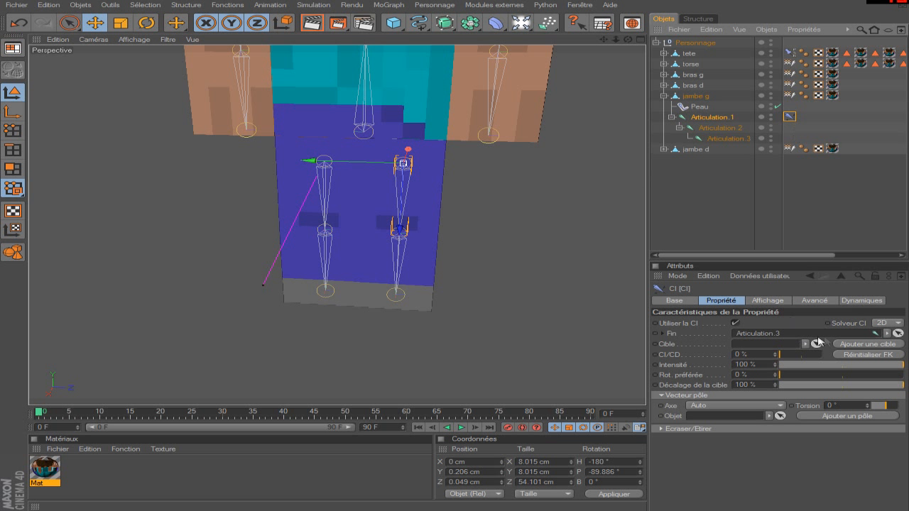
pyautogui.click(862, 344)
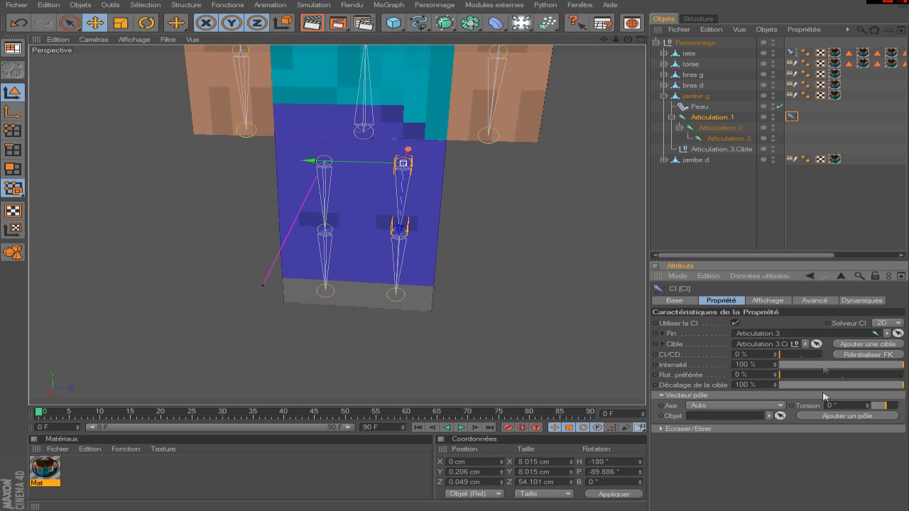
pyautogui.click(832, 418)
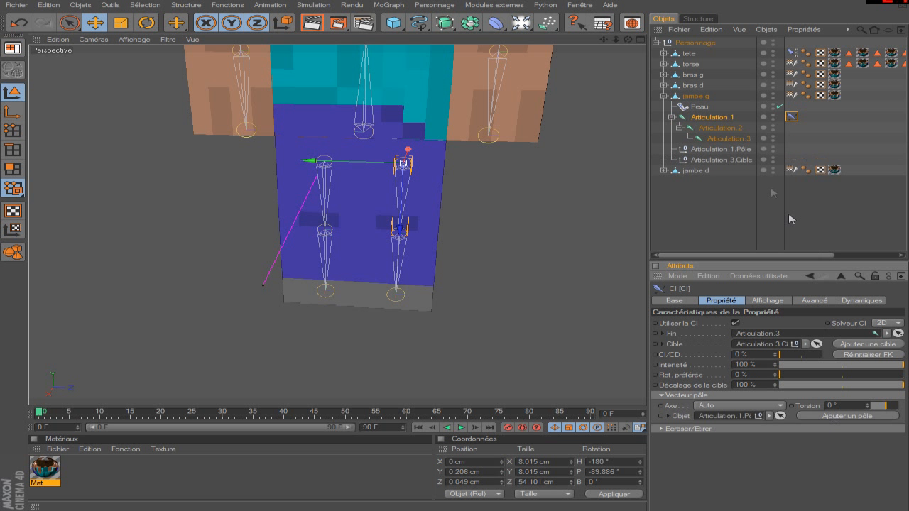
# Place the left leg's Articulation.1.Pôle at X 120, Y -30 and Z 0 cm, then deselect it
pyautogui.click(725, 149)
pyautogui.moveTo(628, 39); pyautogui.dragTo(597, 41)
pyautogui.moveTo(323, 251); pyautogui.dragTo(210, 279)
pyautogui.click(469, 462)
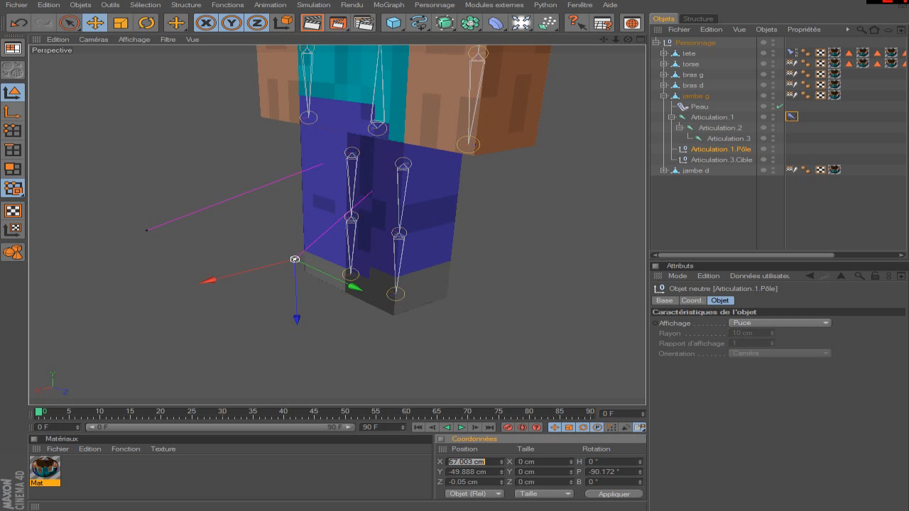
pyautogui.press('Return')
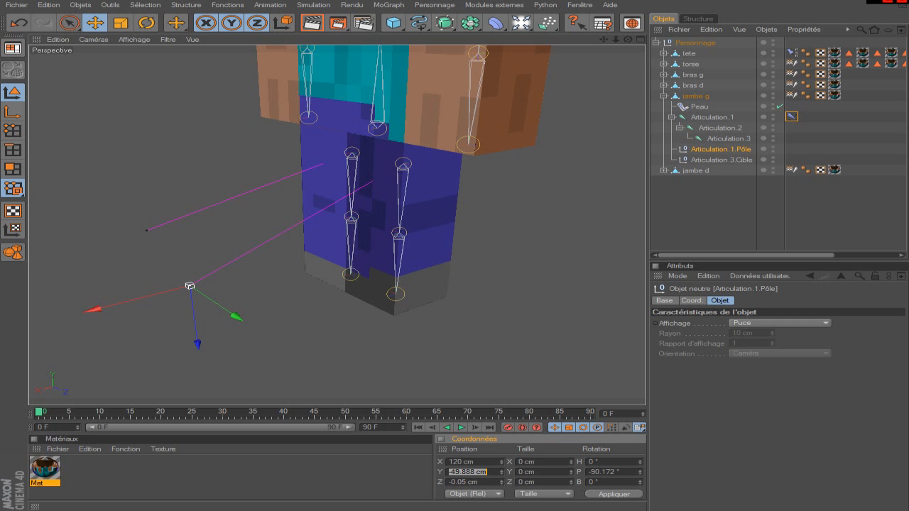
pyautogui.write('-30')
pyautogui.press('Return')
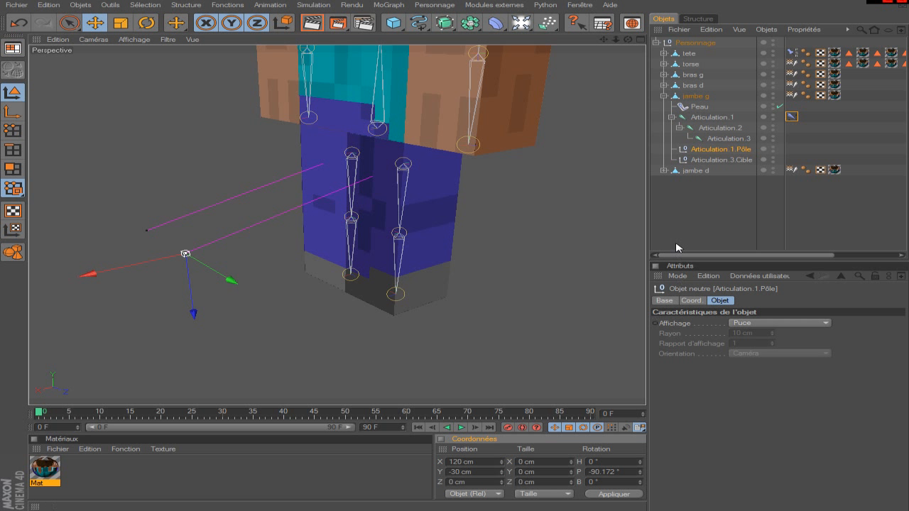
pyautogui.click(698, 243)
# Test the right leg by moving jambe d's Articulation.3.Cible forward to about X 51.3 and Y -89.2 cm
pyautogui.moveTo(629, 39); pyautogui.dragTo(319, 186)
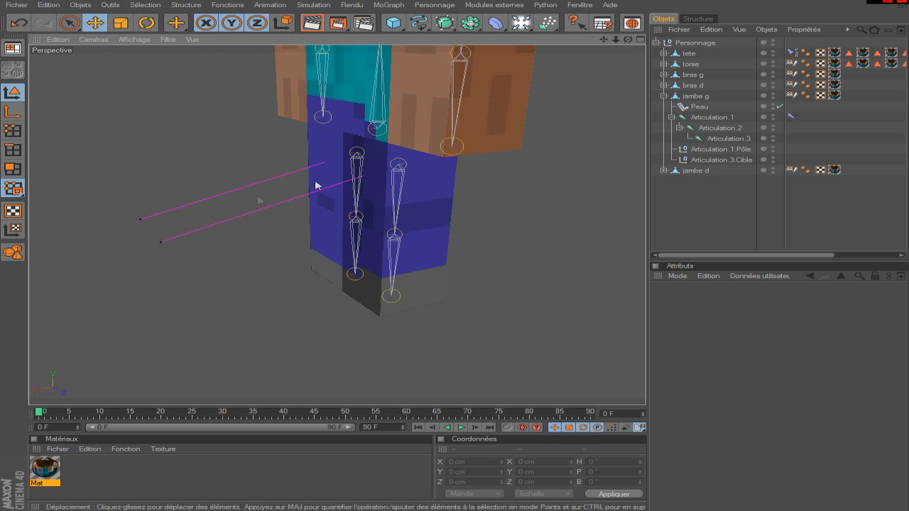
pyautogui.click(664, 171)
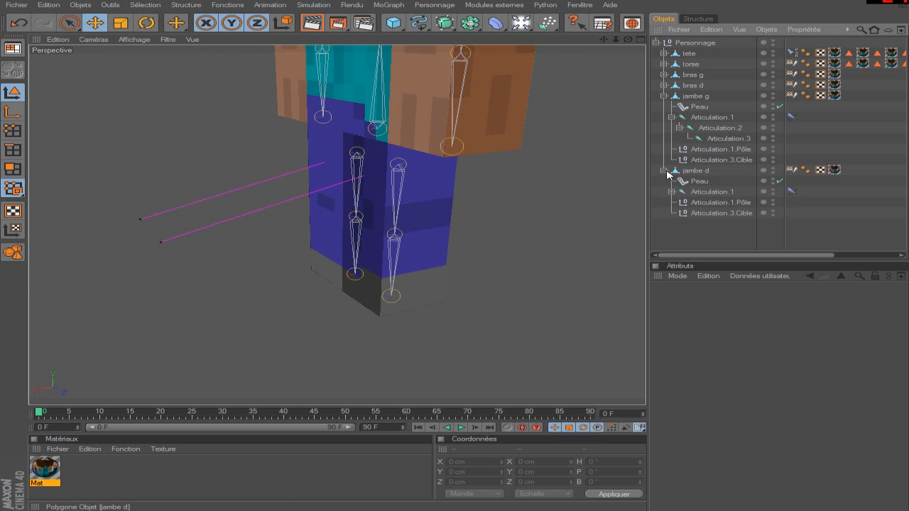
pyautogui.click(701, 213)
pyautogui.moveTo(355, 213); pyautogui.dragTo(356, 144)
pyautogui.moveTo(355, 204); pyautogui.dragTo(278, 273)
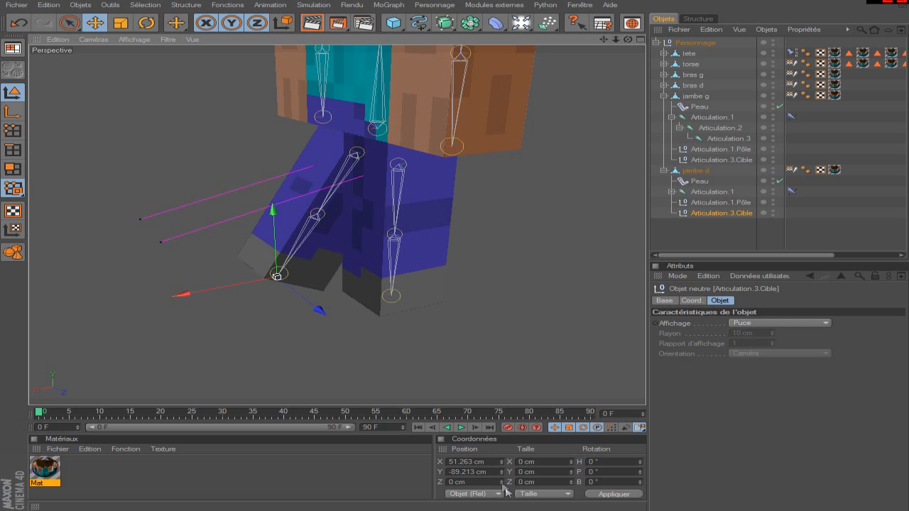
# Return the right leg's Articulation.3.Cible to X 0 and Y -100 cm
pyautogui.click(466, 459)
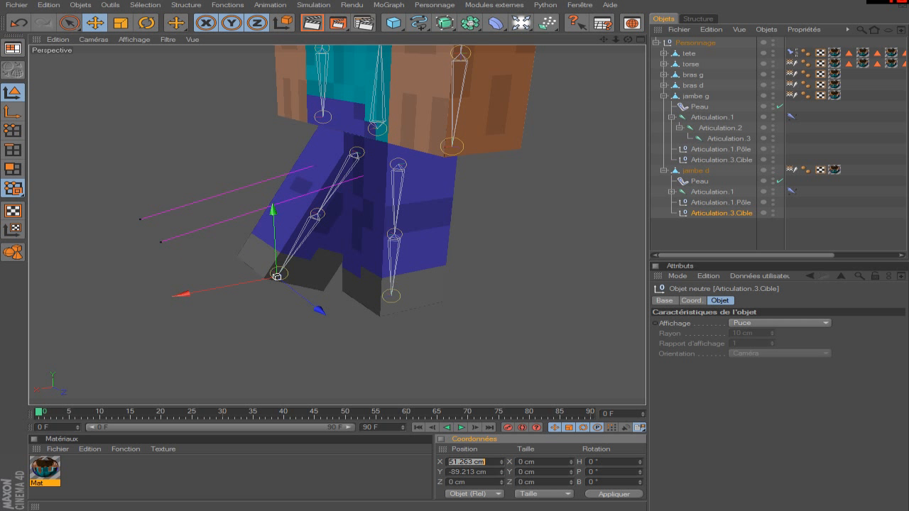
pyautogui.press('Return')
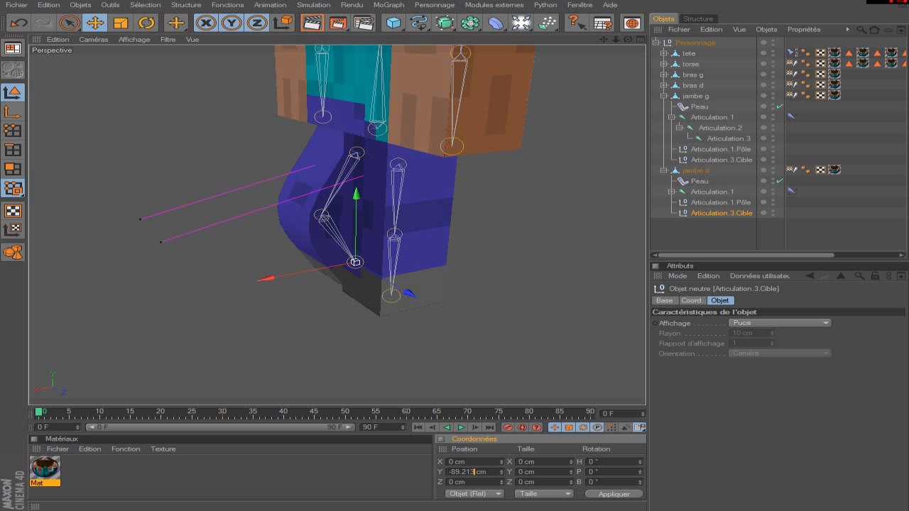
pyautogui.write('-100')
pyautogui.press('Return')
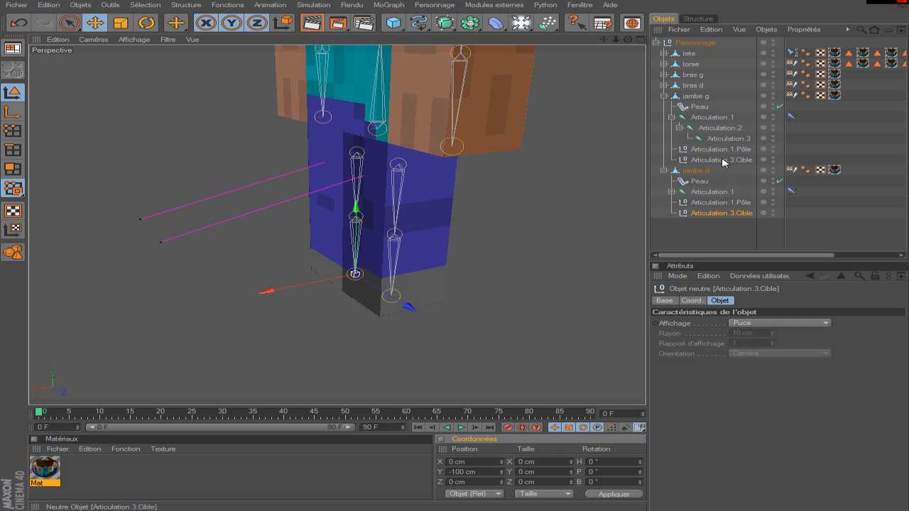
# Try the X, Y and Z pole vector axes on the left leg's CI tag and set the axis to -X
pyautogui.click(791, 116)
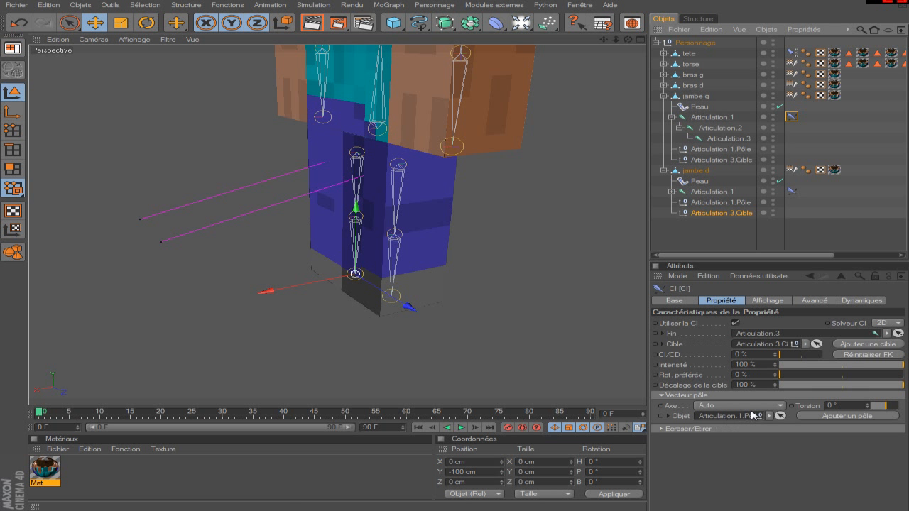
pyautogui.click(753, 407)
pyautogui.click(751, 427)
pyautogui.click(750, 405)
pyautogui.click(739, 438)
pyautogui.click(750, 407)
pyautogui.click(743, 448)
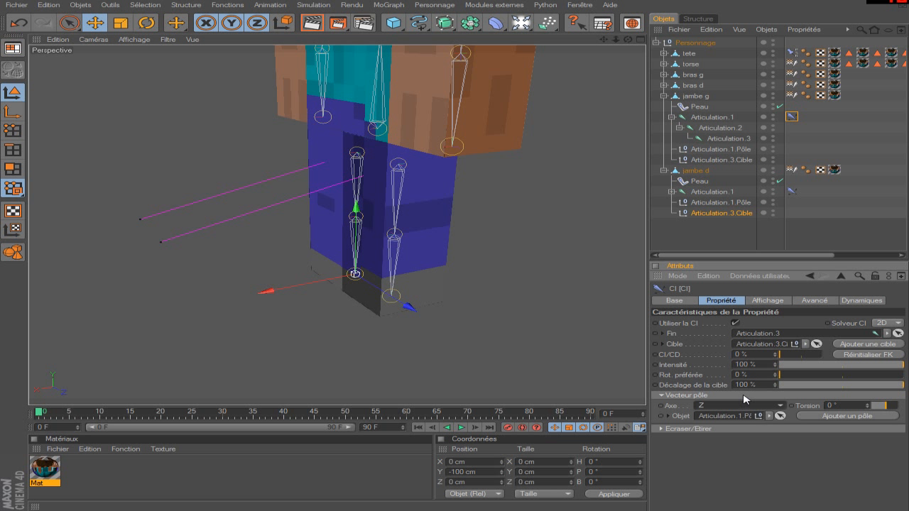
pyautogui.click(738, 409)
pyautogui.click(739, 458)
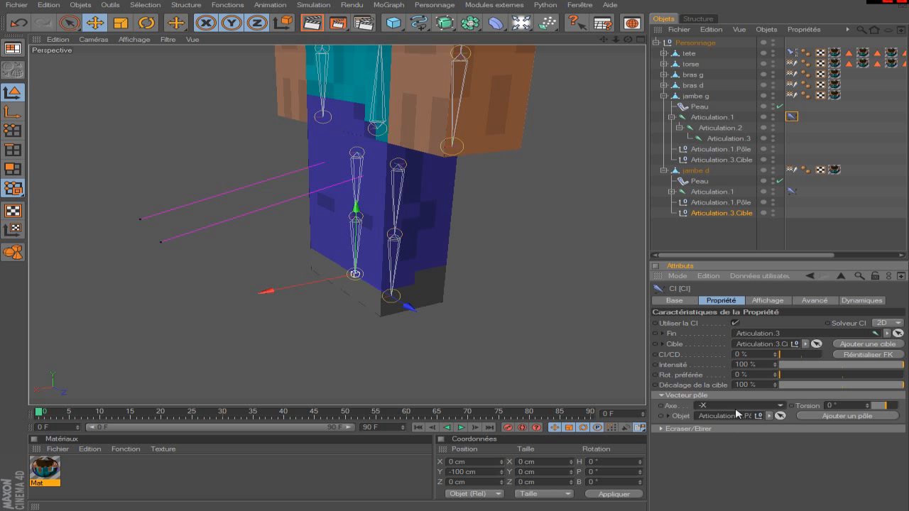
# Test the left leg's bend by moving jambe g's Articulation.3.Cible vertically and back to its starting height
pyautogui.moveTo(630, 40); pyautogui.dragTo(666, 41)
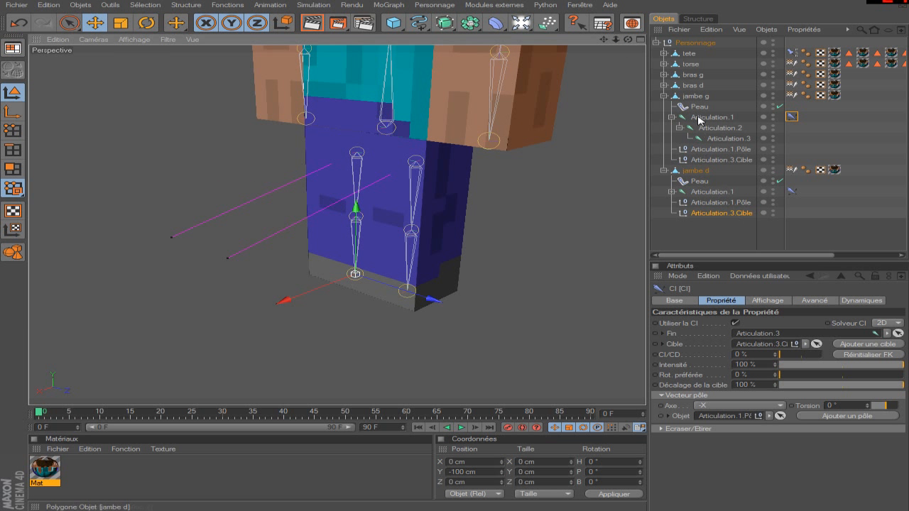
pyautogui.click(730, 160)
pyautogui.moveTo(410, 276)
pyautogui.mouseDown()
pyautogui.moveTo(411, 256)
pyautogui.moveTo(407, 289)
pyautogui.mouseUp()
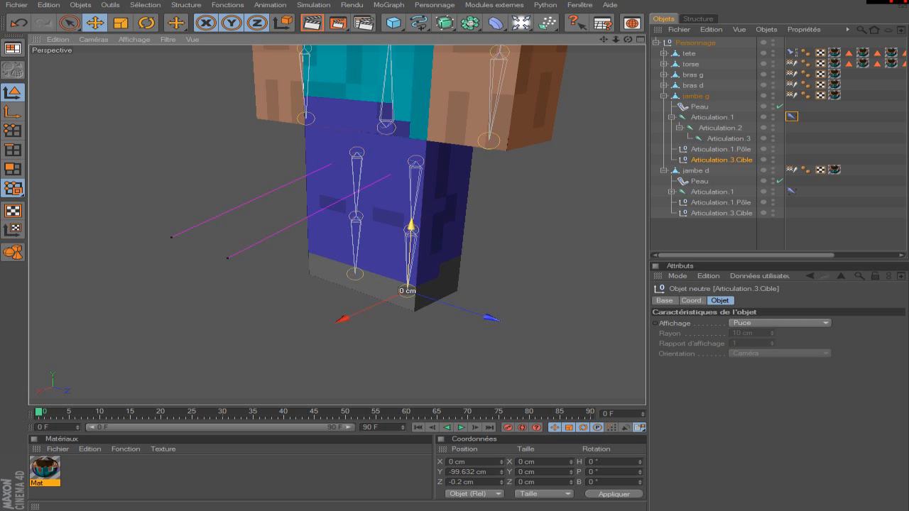
# Collapse the jambe g and jambe d hierarchies and check the contents of bras d
pyautogui.click(664, 96)
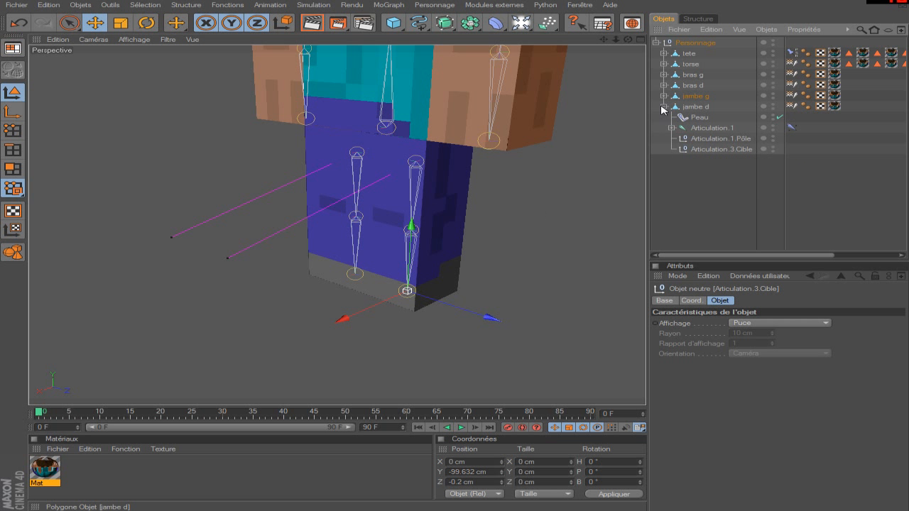
pyautogui.click(664, 107)
pyautogui.moveTo(604, 40); pyautogui.dragTo(603, 202)
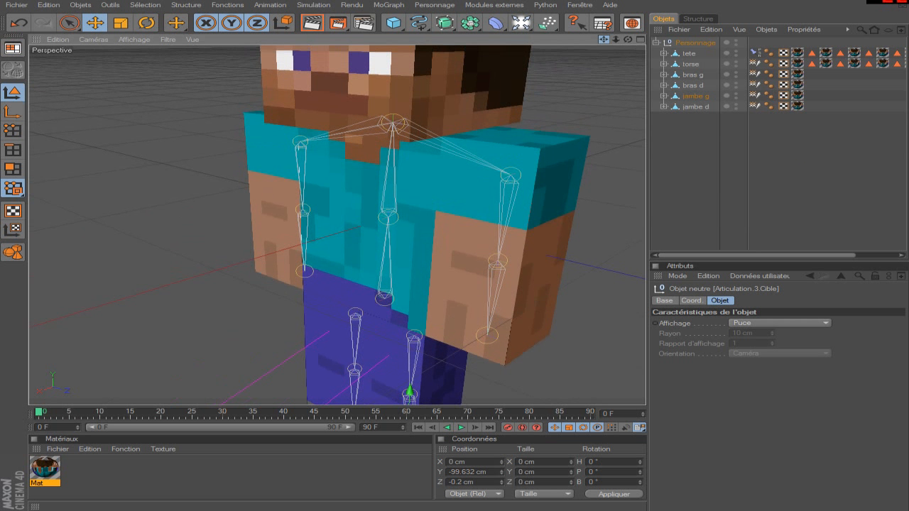
pyautogui.click(664, 86)
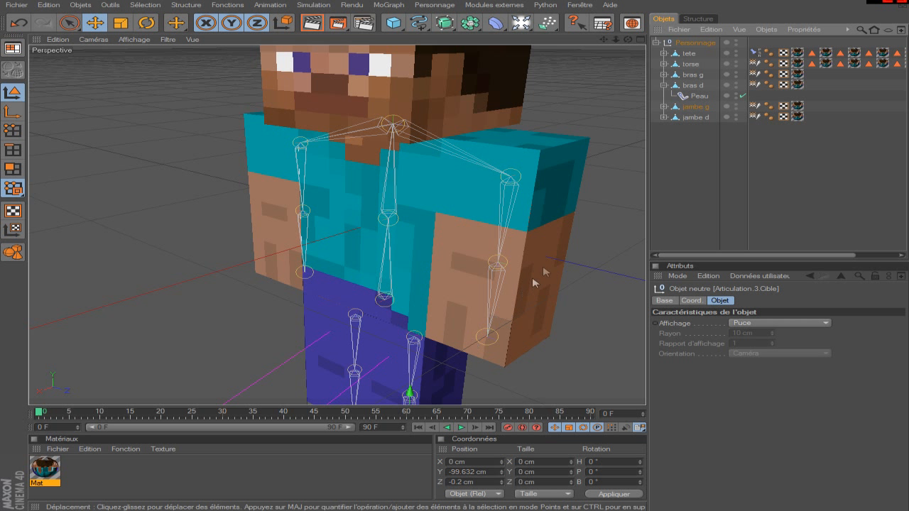
pyautogui.click(664, 85)
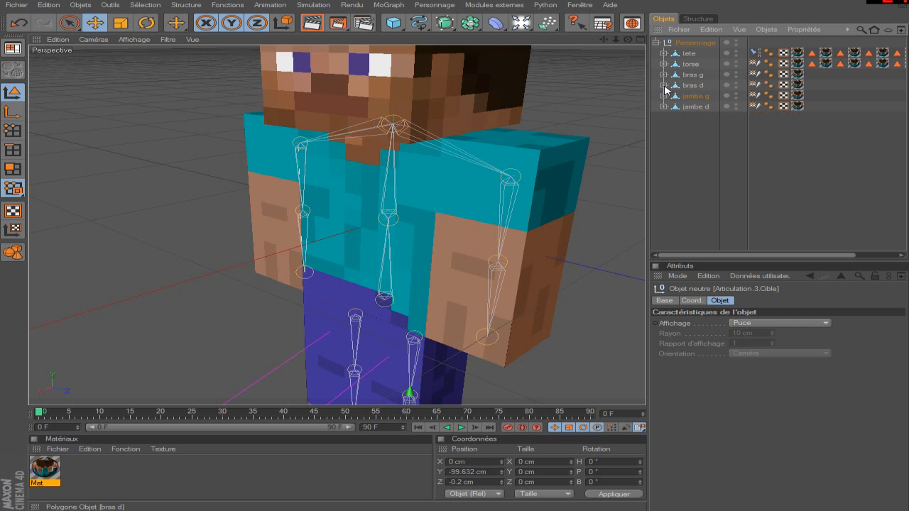
# Expand the torse hierarchy and check which Articulation.1 to Articulation.3 chain belongs to each arm
pyautogui.click(664, 63)
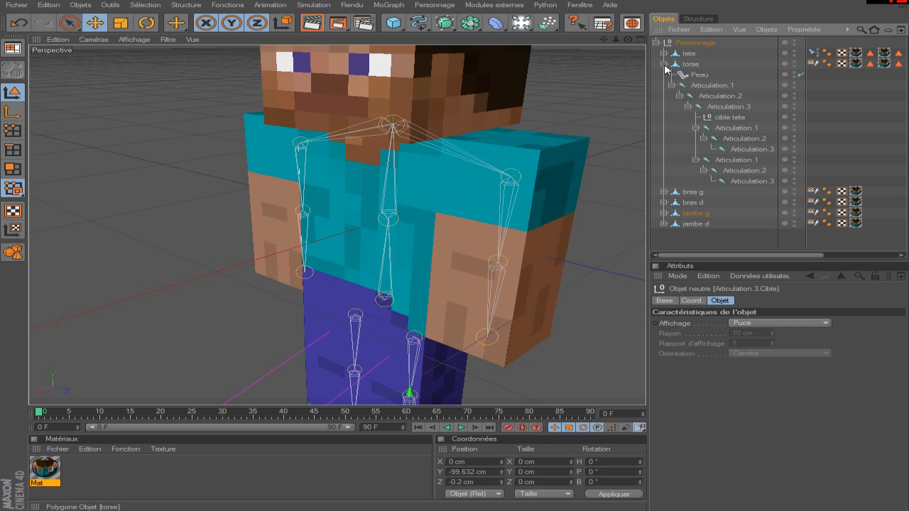
pyautogui.click(731, 128)
pyautogui.keyDown('shift'); pyautogui.click(751, 149); pyautogui.keyUp('shift')
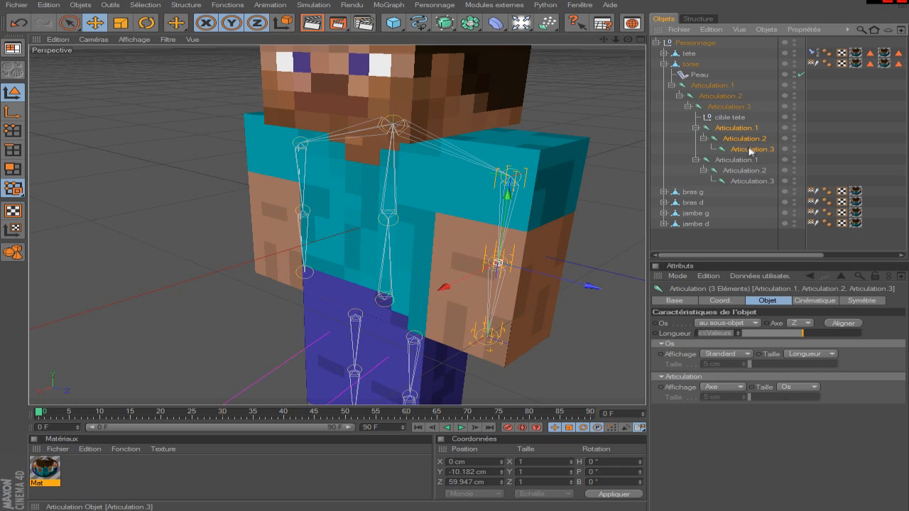
pyautogui.click(727, 159)
pyautogui.keyDown('shift'); pyautogui.click(752, 181); pyautogui.keyUp('shift')
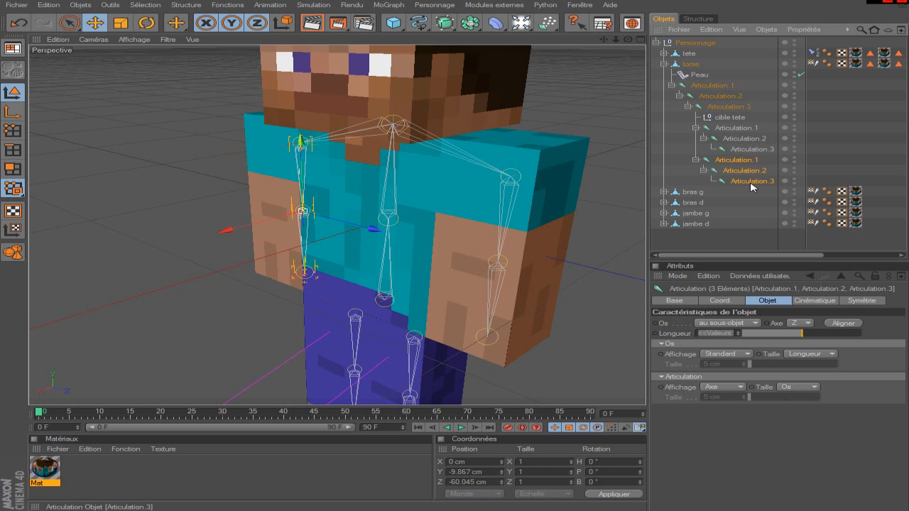
# Add a CI tag to the first arm chain's Articulation.1 under torse, with Articulation.3 as its end, plus a target and a pole
pyautogui.click(736, 127)
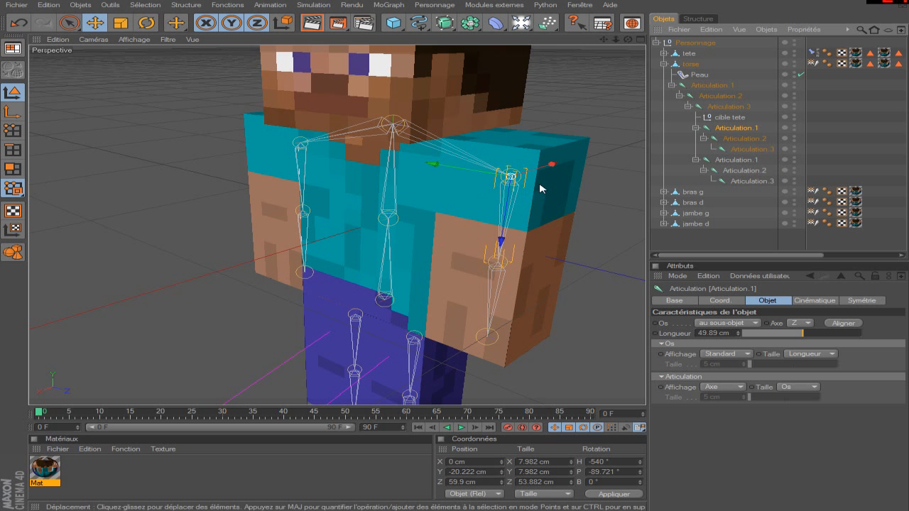
pyautogui.rightClick(732, 130)
pyautogui.moveTo(683, 189)
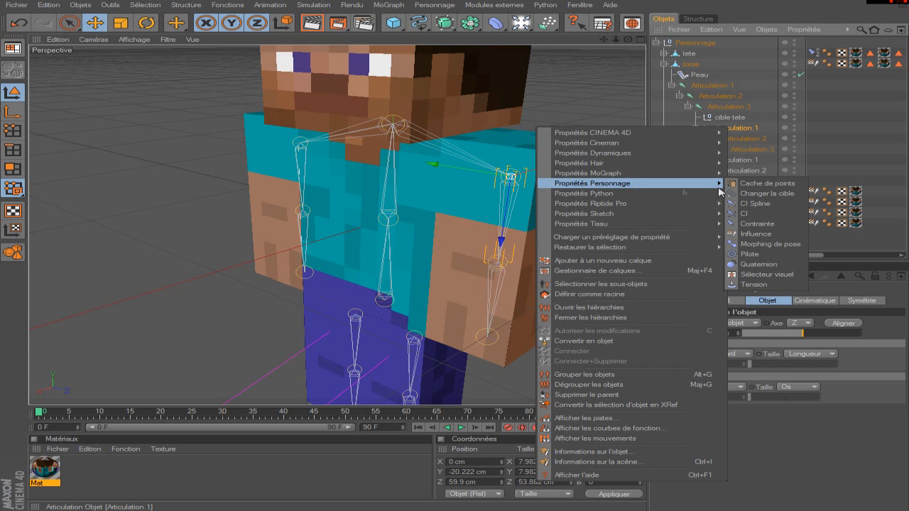
pyautogui.click(745, 213)
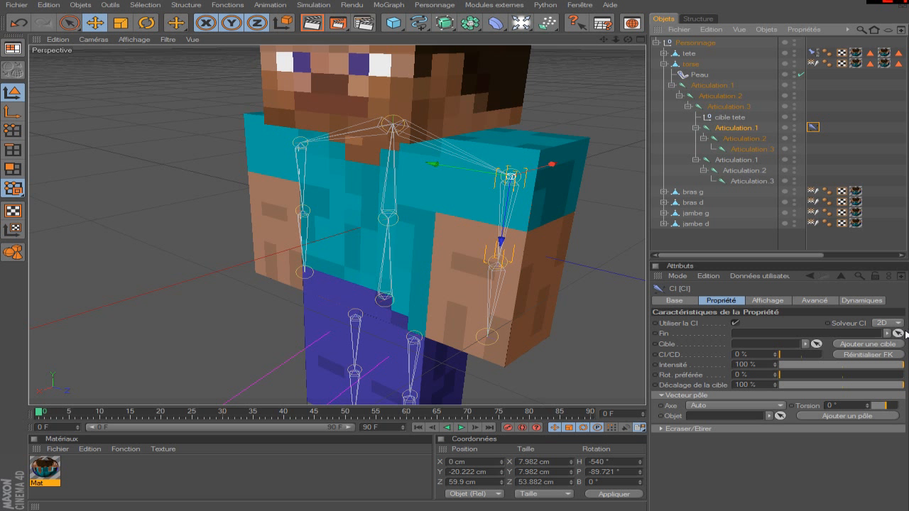
pyautogui.click(898, 333)
pyautogui.click(746, 149)
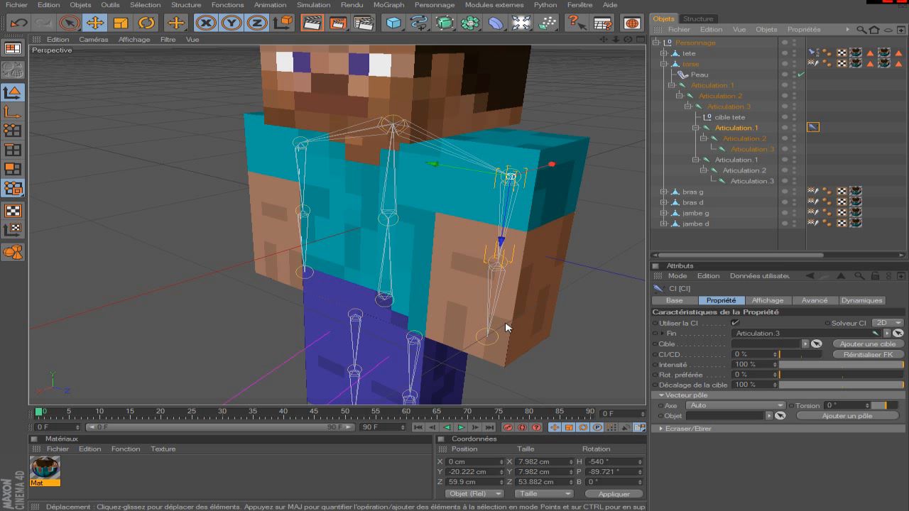
pyautogui.click(866, 345)
pyautogui.click(841, 418)
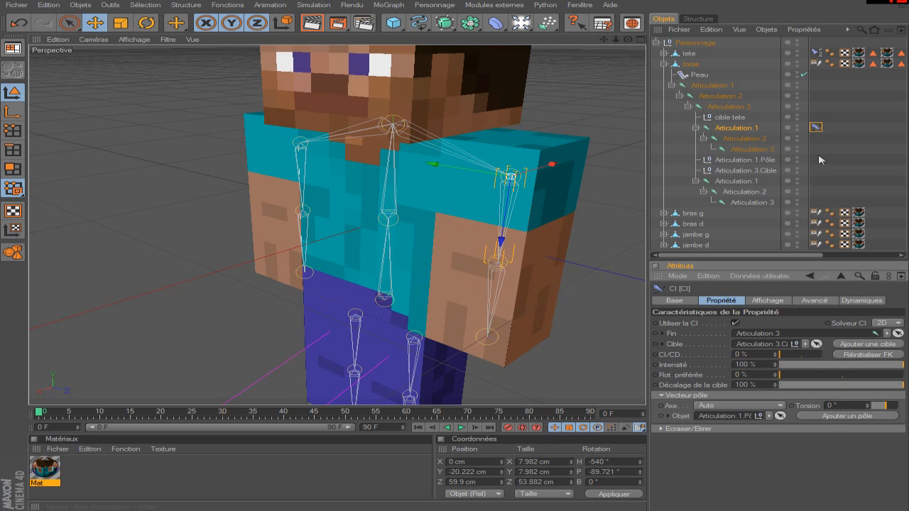
# Move the first arm's Articulation.1.Pôle behind the character to X -100 cm and raise it to about Y -50 cm
pyautogui.click(749, 160)
pyautogui.click(764, 173)
pyautogui.click(754, 160)
pyautogui.moveTo(630, 40); pyautogui.dragTo(463, 171)
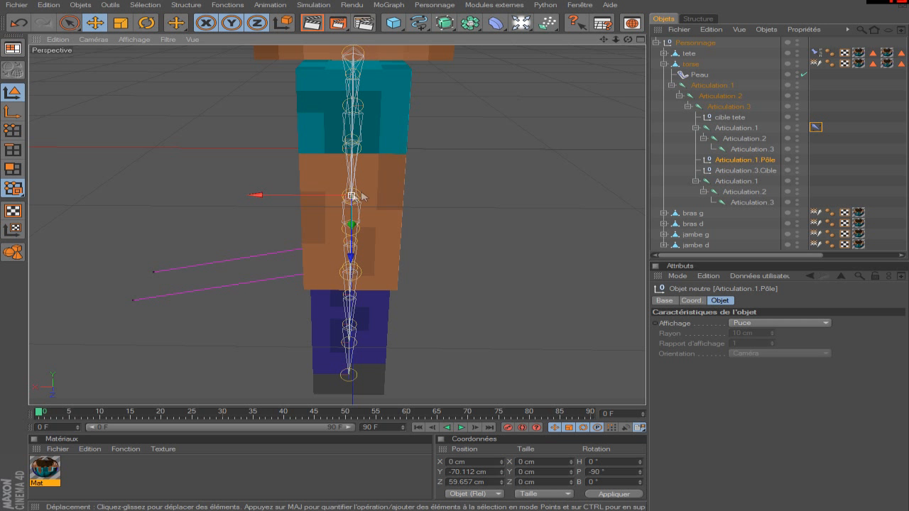
pyautogui.moveTo(314, 196); pyautogui.dragTo(553, 196)
pyautogui.moveTo(574, 243); pyautogui.dragTo(586, 207)
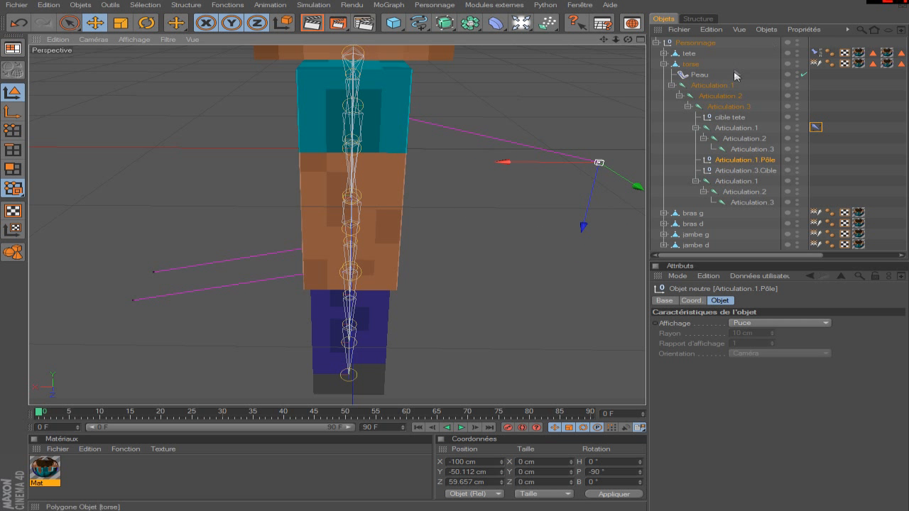
# Add a CI tag to the second arm chain's Articulation.1, with Articulation.3 as its end, plus a target and a pole
pyautogui.click(734, 183)
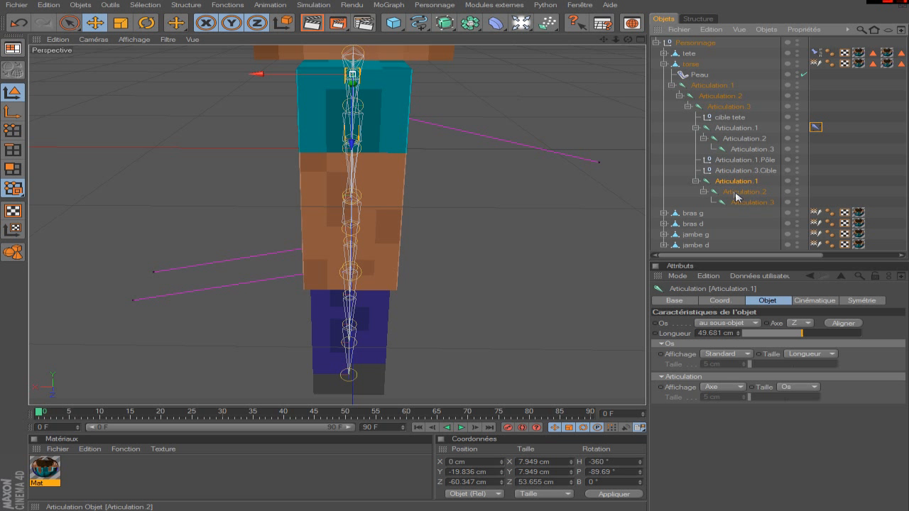
pyautogui.rightClick(739, 184)
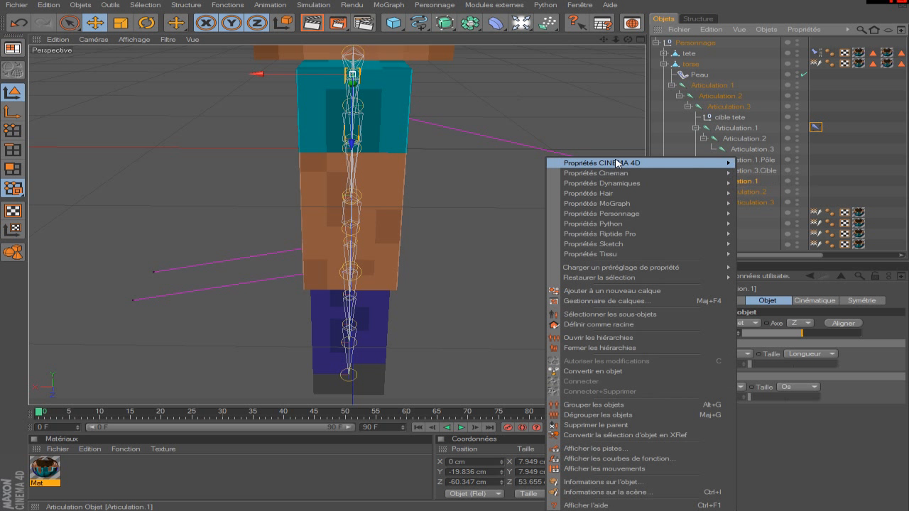
pyautogui.moveTo(639, 186)
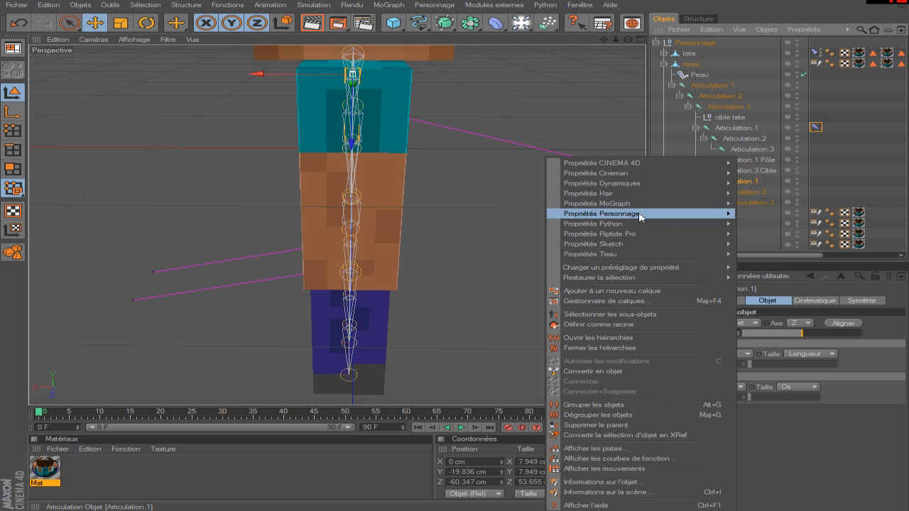
pyautogui.moveTo(642, 213)
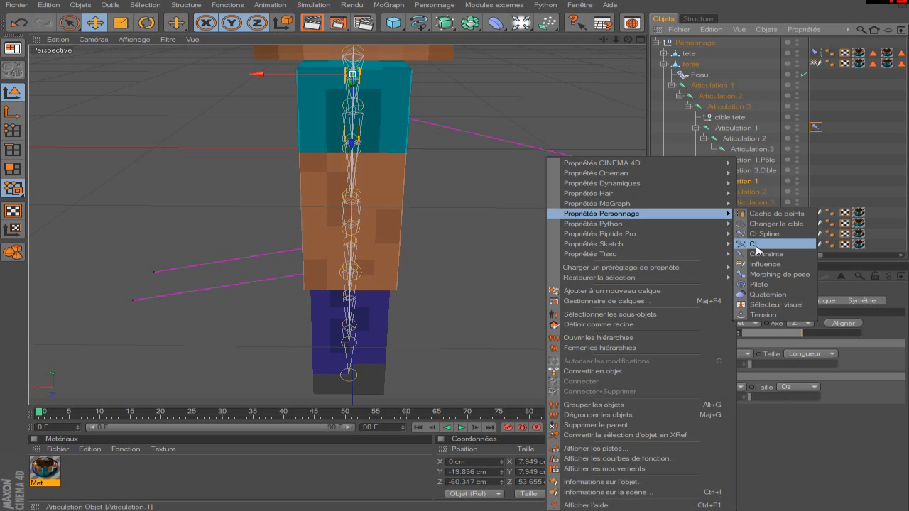
pyautogui.click(754, 243)
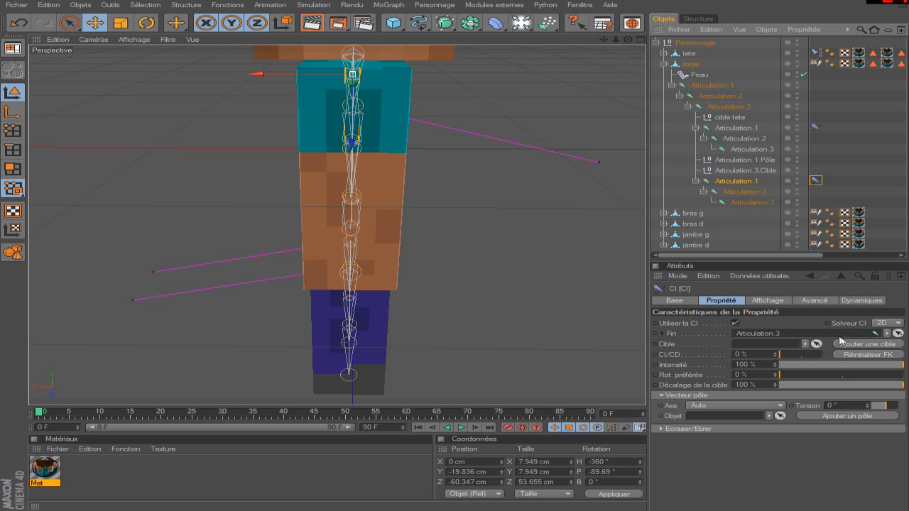
pyautogui.click(866, 344)
pyautogui.click(852, 417)
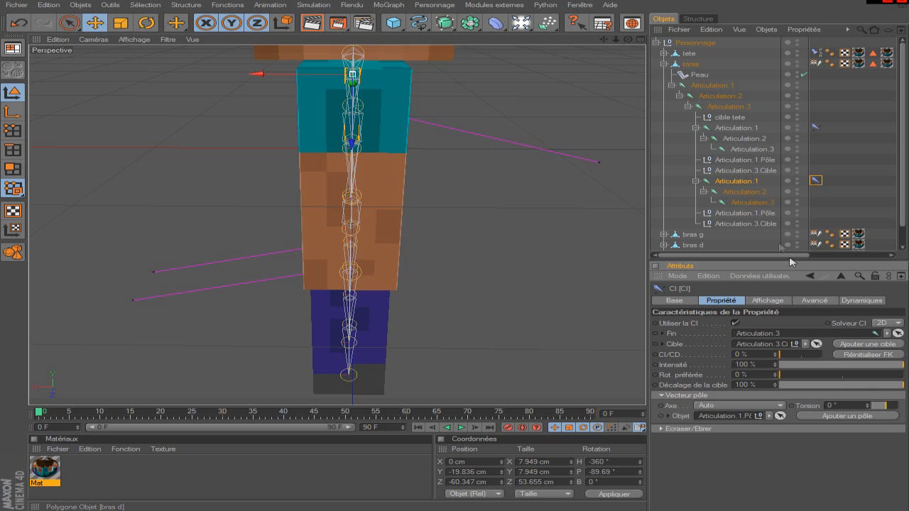
# Move the second arm's Articulation.1.Pôle behind the character to X -100 cm and about Y -49.5 cm
pyautogui.click(752, 214)
pyautogui.moveTo(255, 138); pyautogui.dragTo(476, 139)
pyautogui.moveTo(353, 140); pyautogui.dragTo(336, 149)
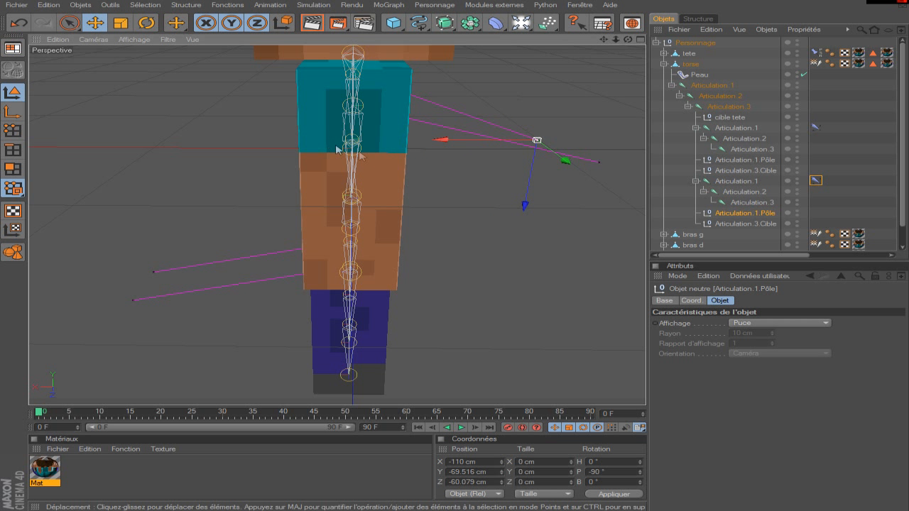
pyautogui.moveTo(523, 172); pyautogui.dragTo(488, 123)
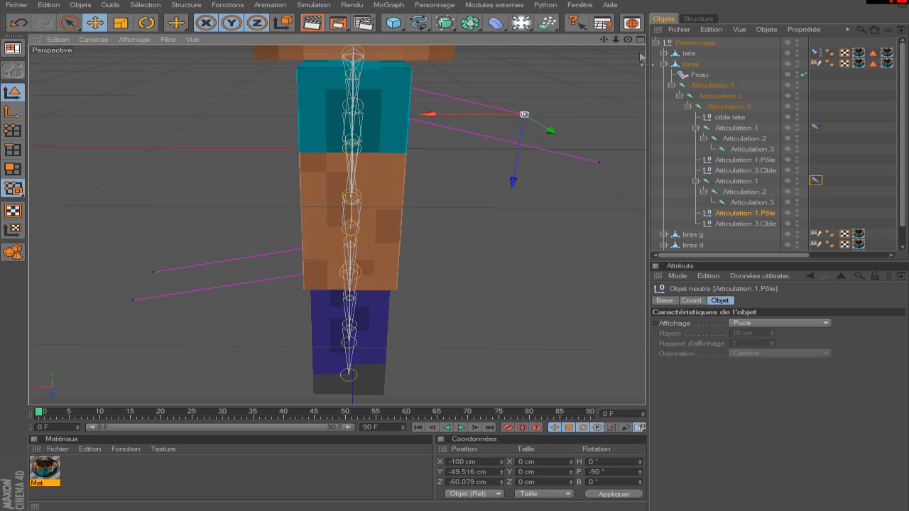
# Set the pole vector axis of the first arm's CI tag to X
pyautogui.moveTo(628, 39); pyautogui.dragTo(686, 43)
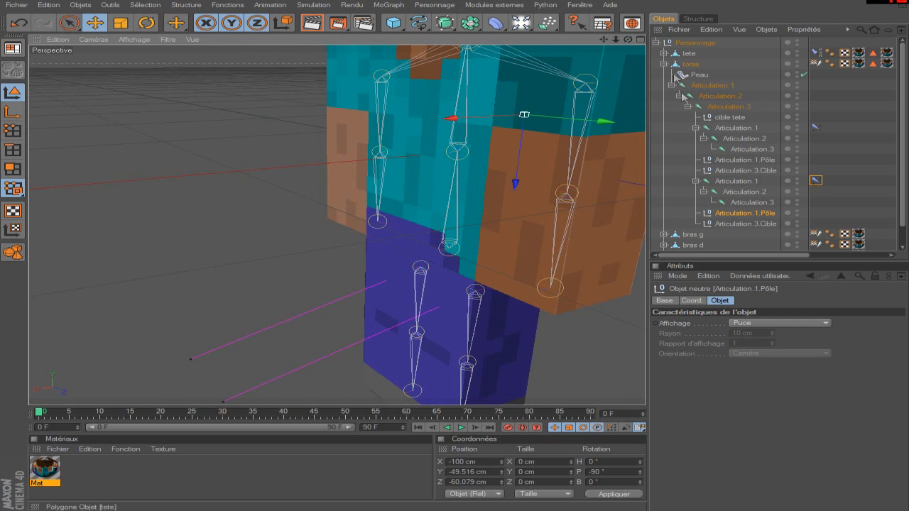
pyautogui.scroll(-2, 469, 153)
pyautogui.scroll(-1, 470, 154)
pyautogui.moveTo(628, 40); pyautogui.dragTo(417, 9)
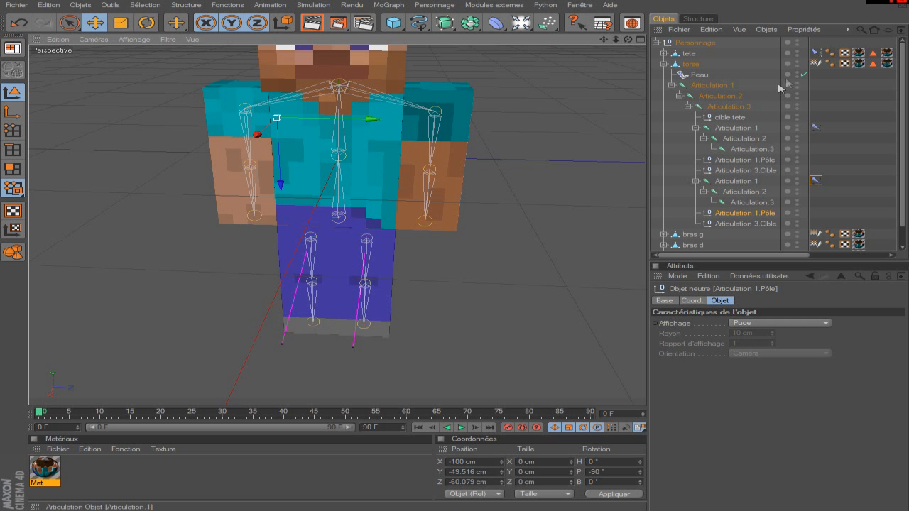
pyautogui.click(815, 127)
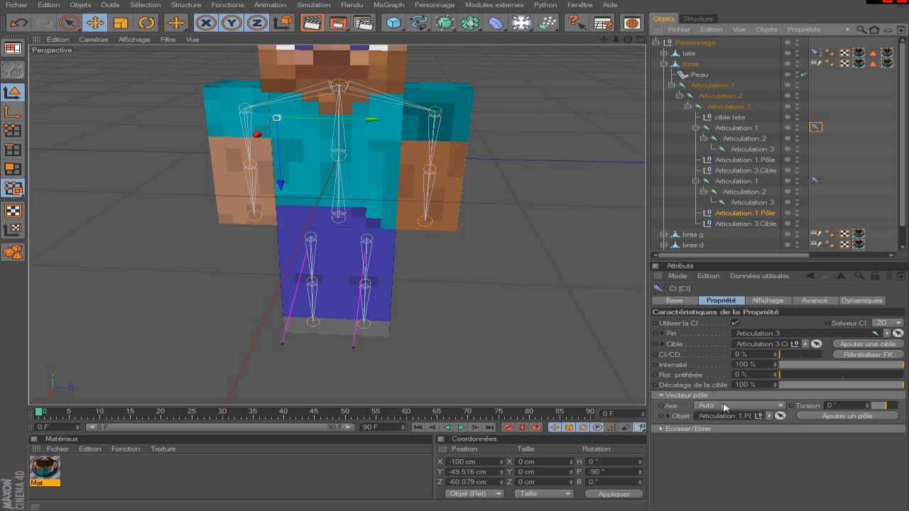
pyautogui.click(721, 406)
pyautogui.click(723, 426)
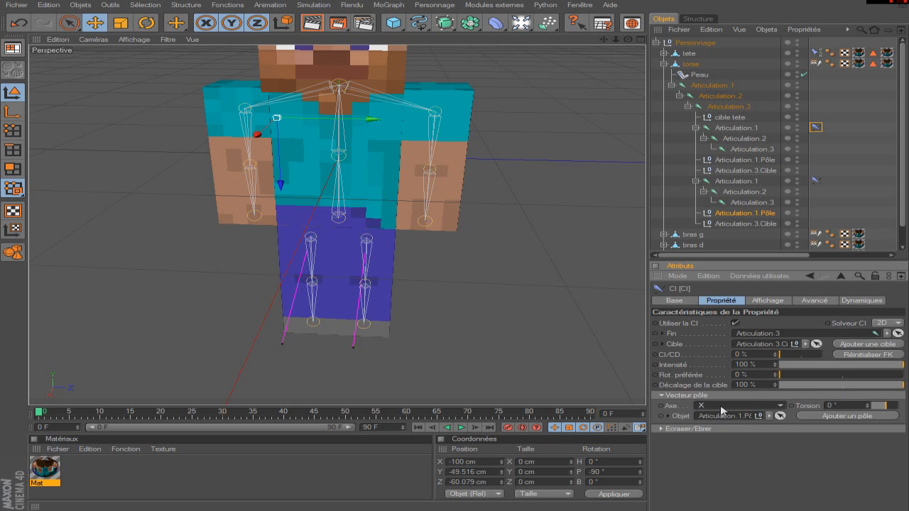
# Try the X, Y and Z pole vector axes on the second arm's CI tag and set the axis to -X
pyautogui.click(815, 180)
pyautogui.click(713, 405)
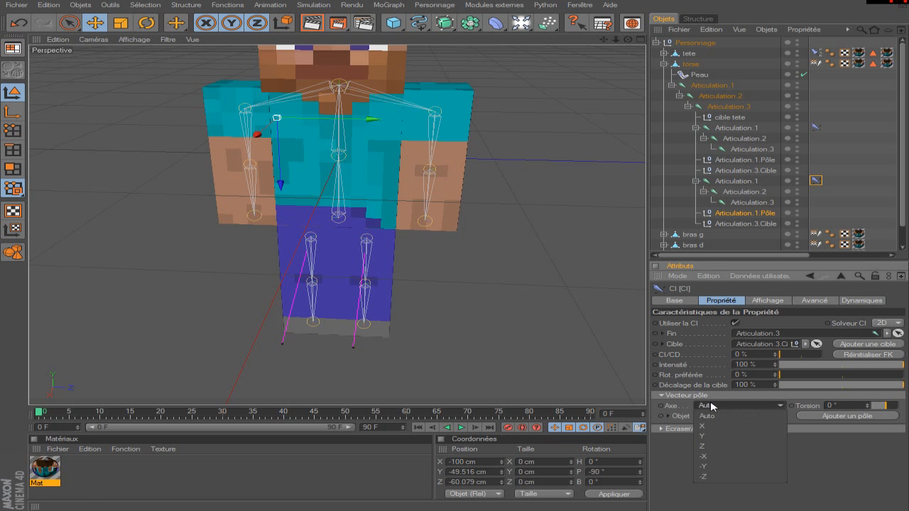
pyautogui.click(712, 427)
pyautogui.click(718, 402)
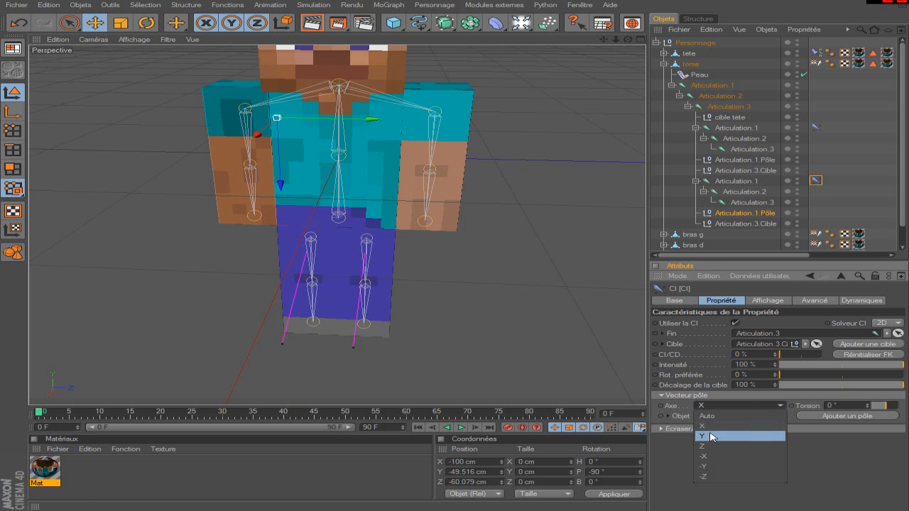
pyautogui.click(718, 436)
pyautogui.click(718, 408)
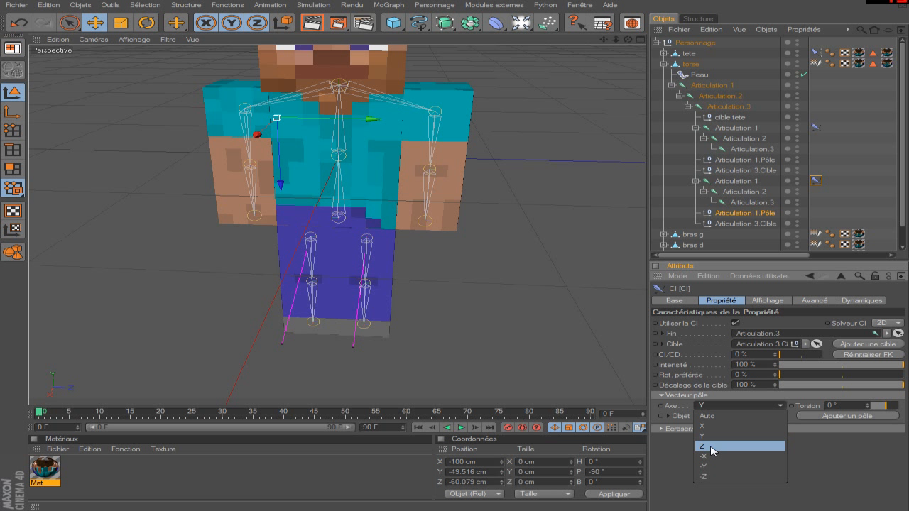
pyautogui.click(712, 446)
pyautogui.click(716, 409)
pyautogui.click(704, 456)
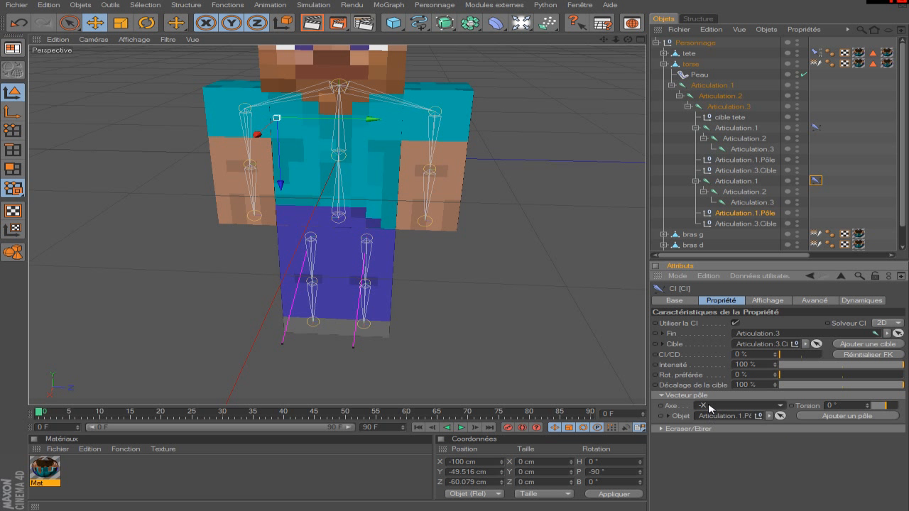
# Test the second arm's bend by moving its Articulation.3.Cible upward and sideways along Y and Z
pyautogui.click(660, 171)
pyautogui.scroll(-1, 486, 159)
pyautogui.scroll(-2, 486, 159)
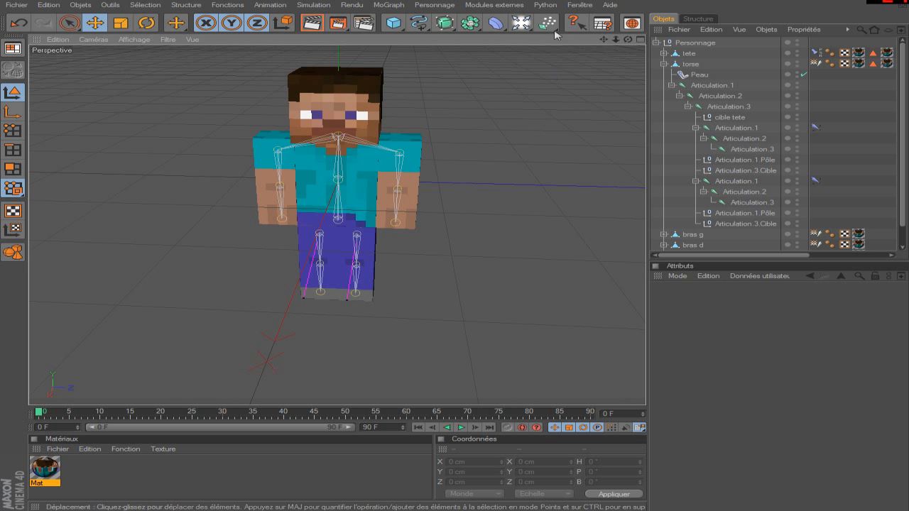
pyautogui.click(765, 227)
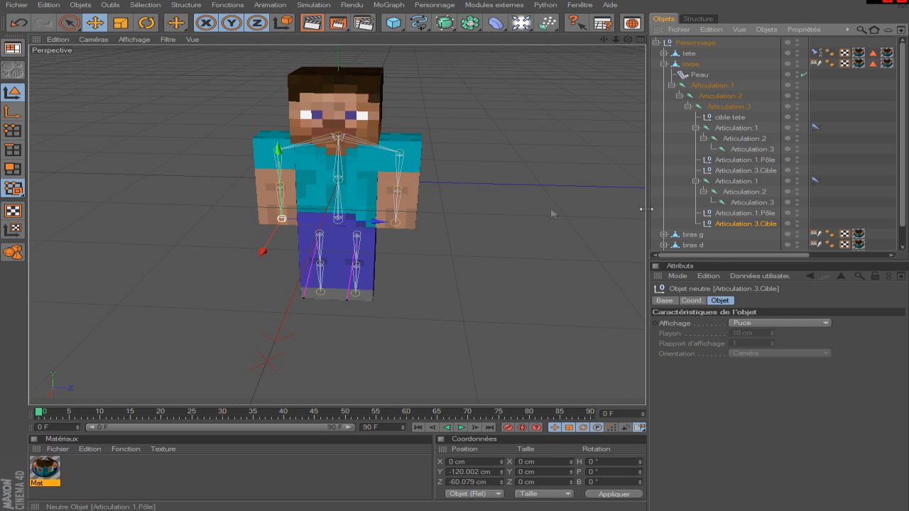
pyautogui.moveTo(282, 185); pyautogui.dragTo(283, 172)
pyautogui.moveTo(314, 209); pyautogui.dragTo(278, 208)
pyautogui.moveTo(242, 172); pyautogui.dragTo(242, 159)
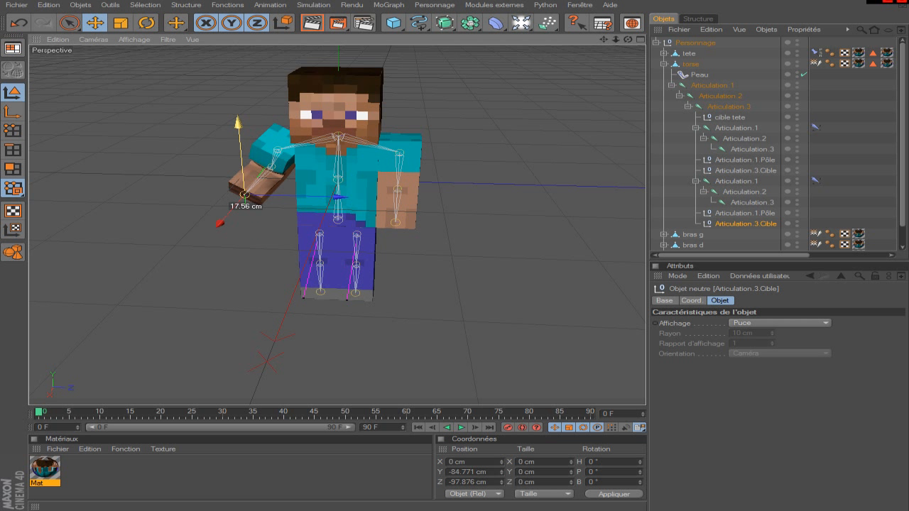
pyautogui.moveTo(304, 198); pyautogui.dragTo(270, 196)
pyautogui.moveTo(206, 186); pyautogui.dragTo(257, 190)
# Set the second arm's Articulation.3.Cible to Y -100 cm, and undo the test moves to restore its starting position
pyautogui.press('BackSpace')
pyautogui.write('-100')
pyautogui.press('Return')
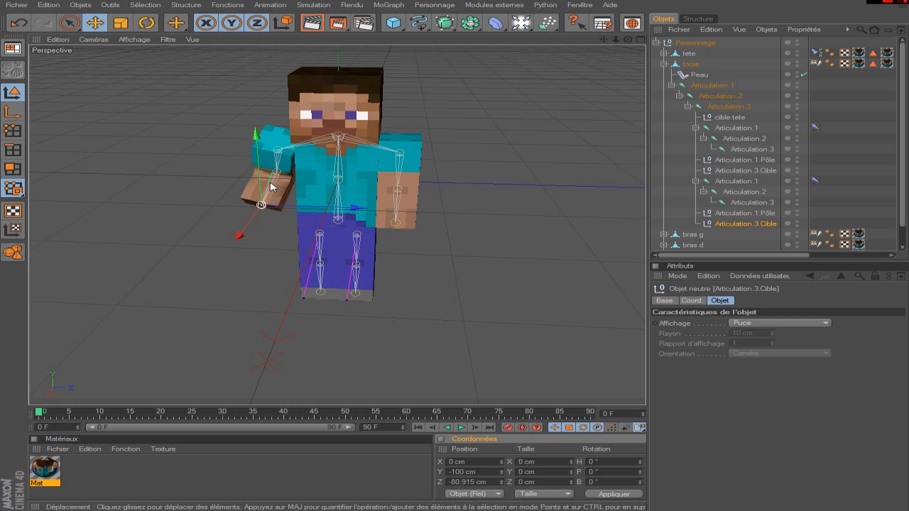
pyautogui.moveTo(275, 189)
pyautogui.mouseDown()
pyautogui.moveTo(264, 190)
pyautogui.moveTo(274, 189)
pyautogui.mouseUp()
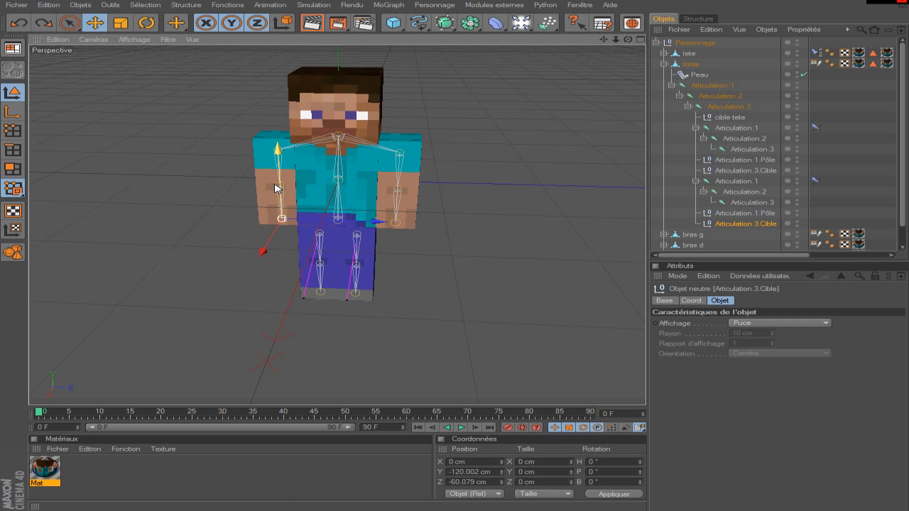
# Select the torso's Articulation.2 joint and activate the Rotate tool
pyautogui.click(658, 120)
pyautogui.scroll(3, 509, 187)
pyautogui.scroll(-1, 514, 187)
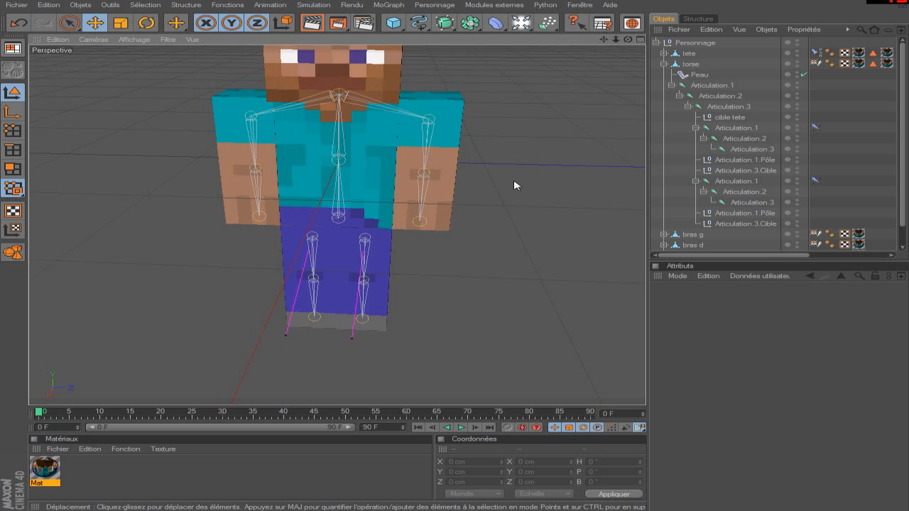
pyautogui.scroll(2, 514, 187)
pyautogui.moveTo(603, 39); pyautogui.dragTo(457, 190)
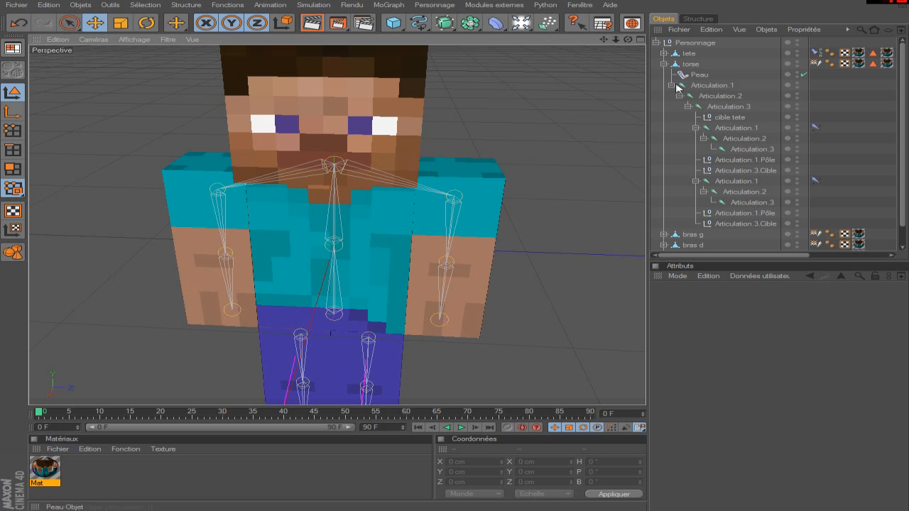
pyautogui.click(729, 98)
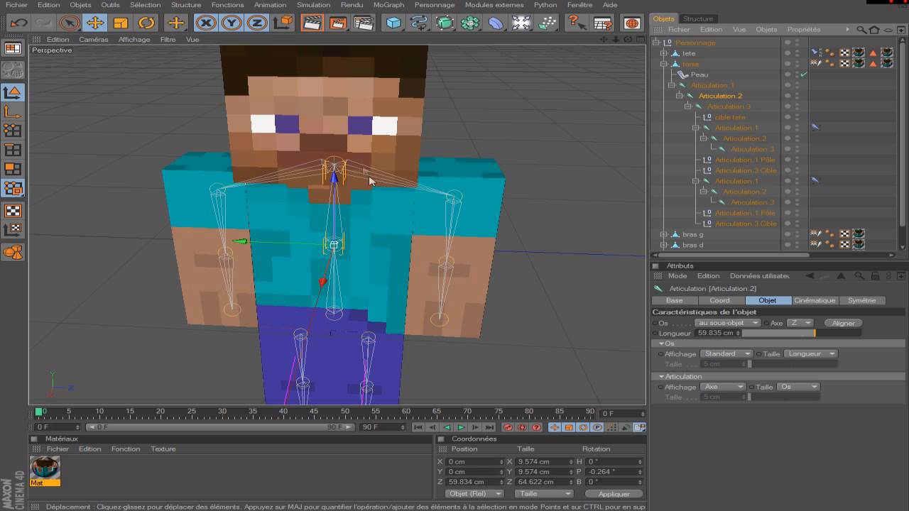
pyautogui.press('r')
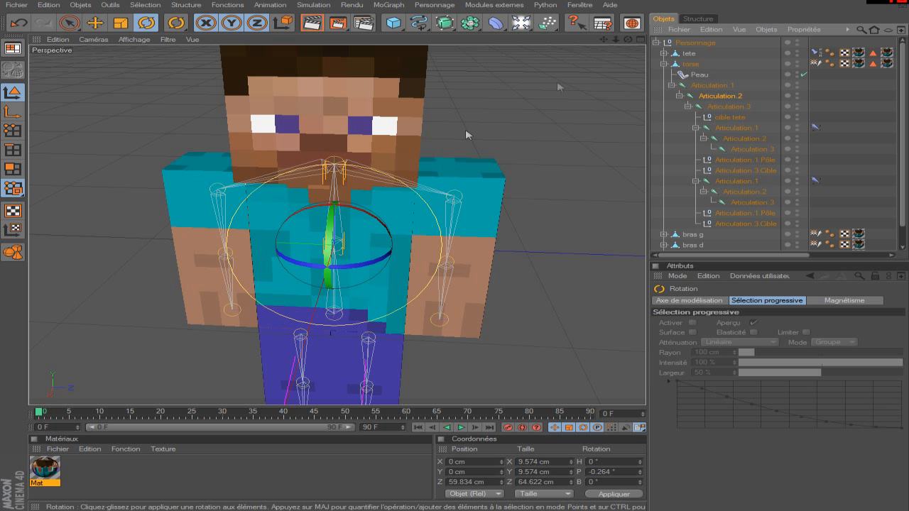
# Collapse the torse hierarchy, add a Sélecteur visuel tag to the Personnage object, and enlarge the selector window to show its whole image
pyautogui.click(702, 43)
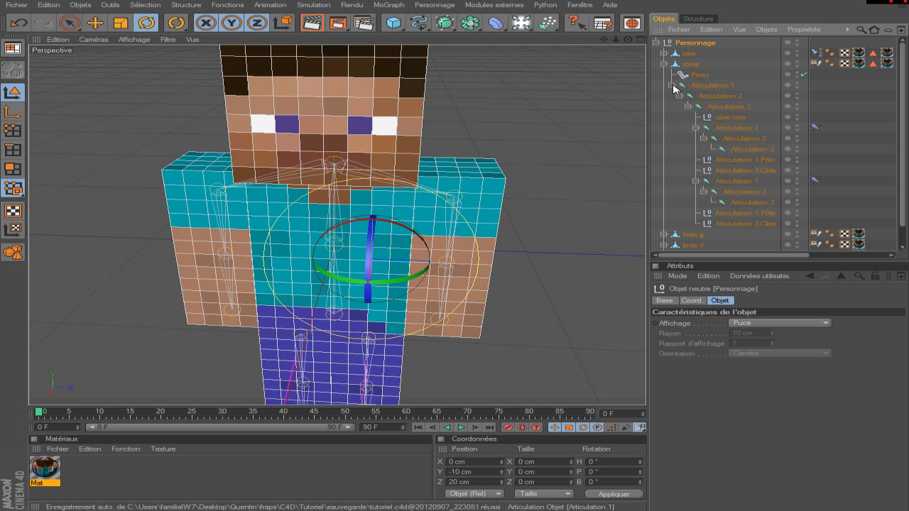
pyautogui.click(664, 64)
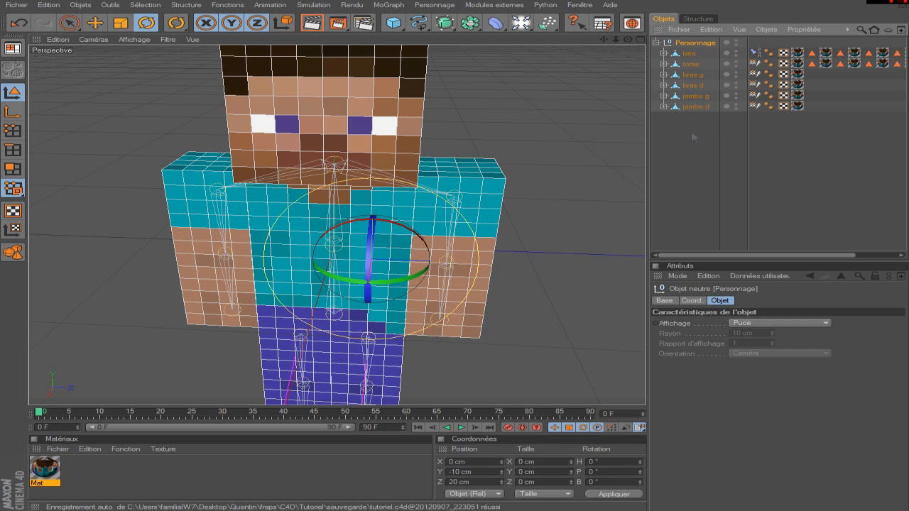
pyautogui.click(692, 136)
pyautogui.click(695, 44)
pyautogui.rightClick(697, 46)
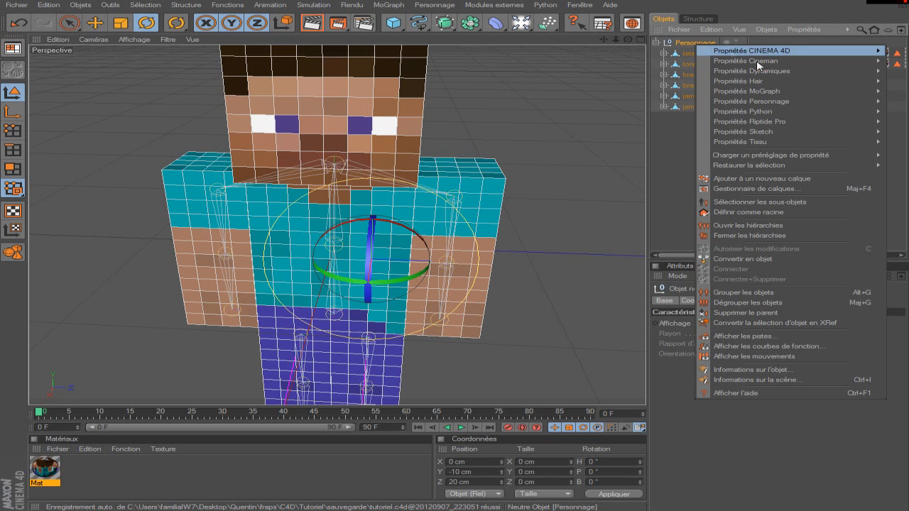
pyautogui.moveTo(767, 104)
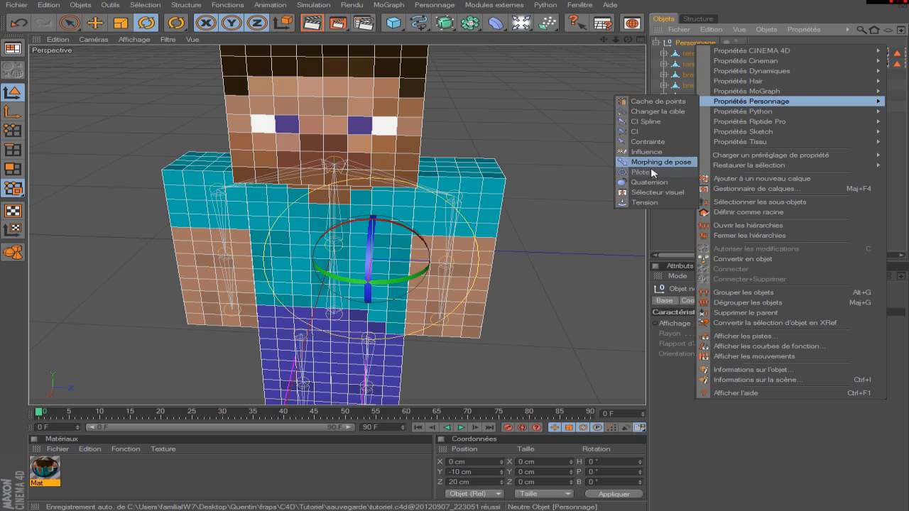
pyautogui.click(648, 193)
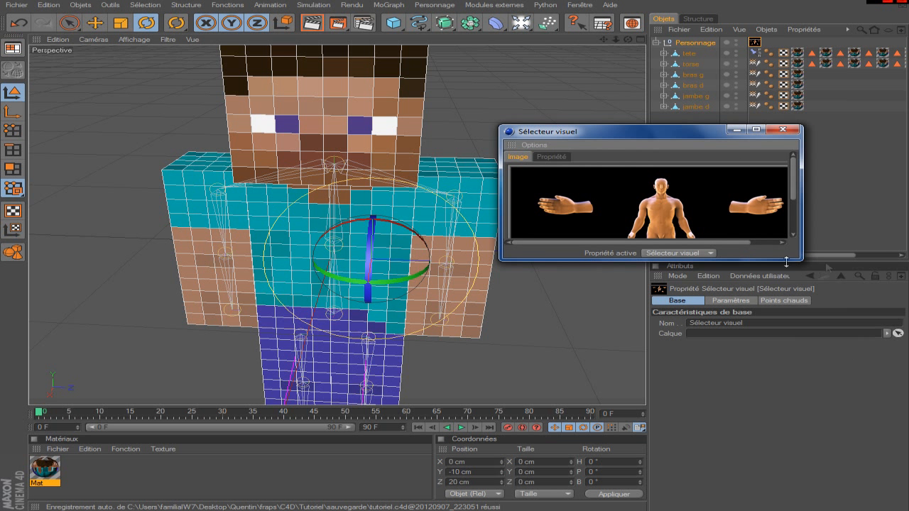
pyautogui.moveTo(801, 260); pyautogui.dragTo(833, 346)
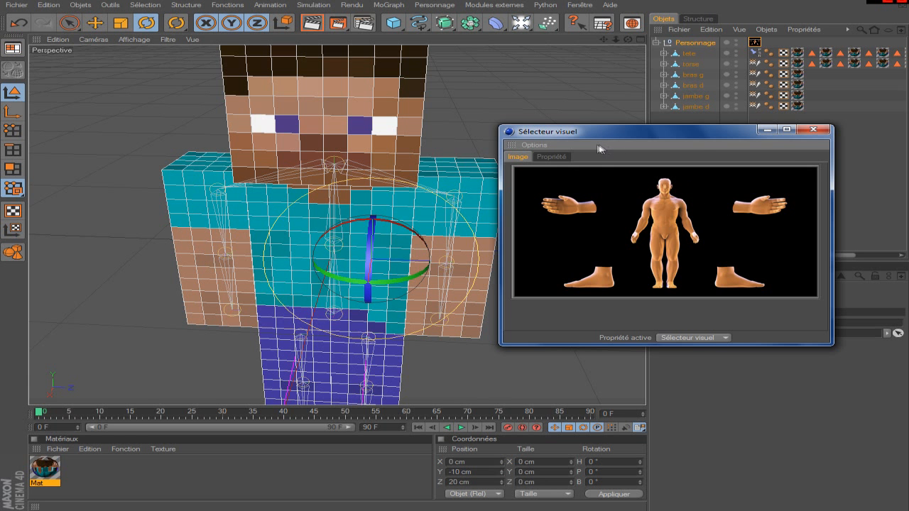
# Minimize the visual selector and render a preview of the whole character seen from the front
pyautogui.click(768, 129)
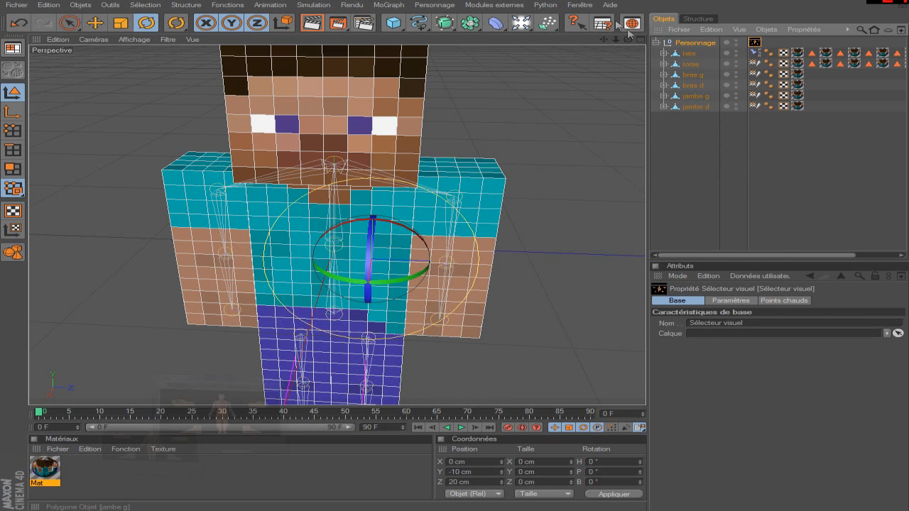
pyautogui.scroll(-3, 594, 113)
pyautogui.moveTo(628, 40); pyautogui.dragTo(604, 38)
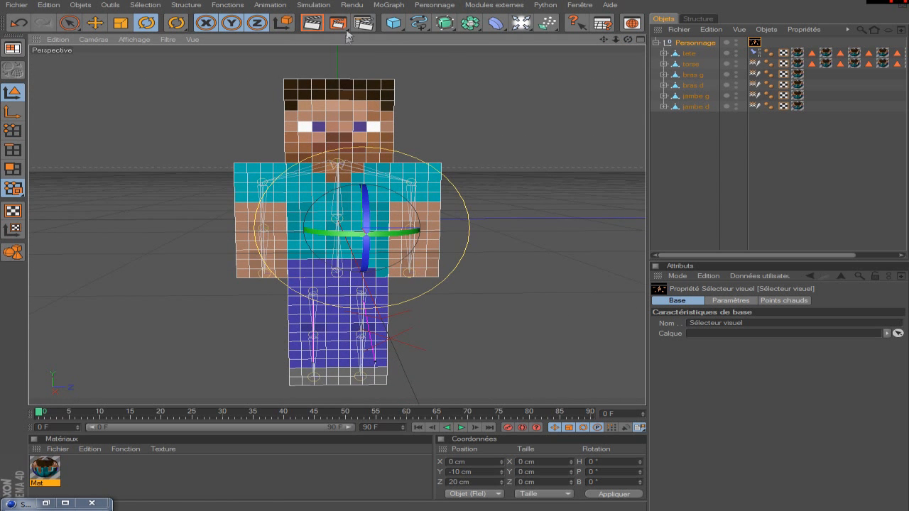
pyautogui.click(312, 24)
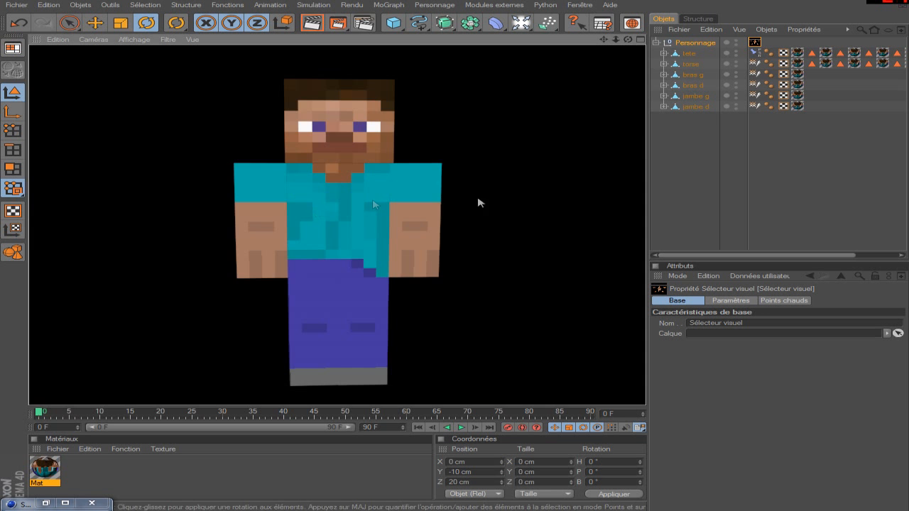
pyautogui.scroll(1, 511, 227)
pyautogui.moveTo(627, 39); pyautogui.dragTo(629, 41)
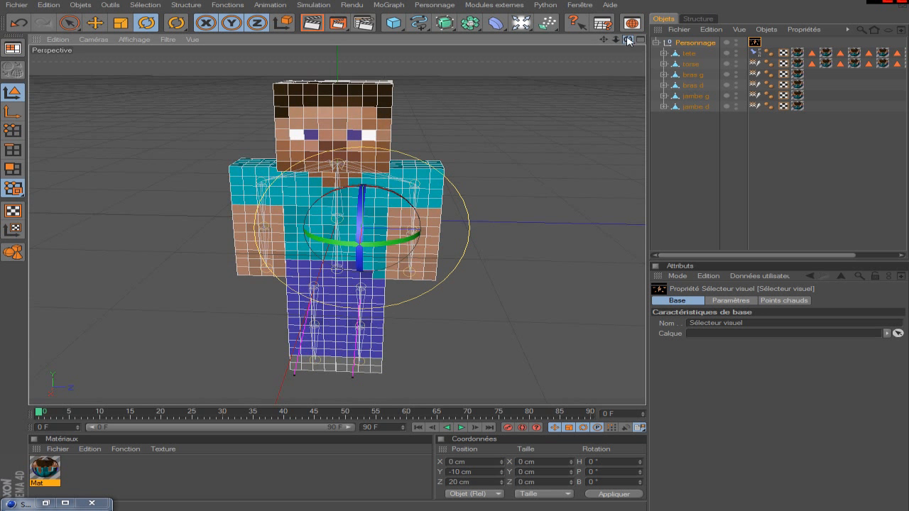
# Restore the Sélecteur visuel window and show its image parameters
pyautogui.doubleClick(757, 49)
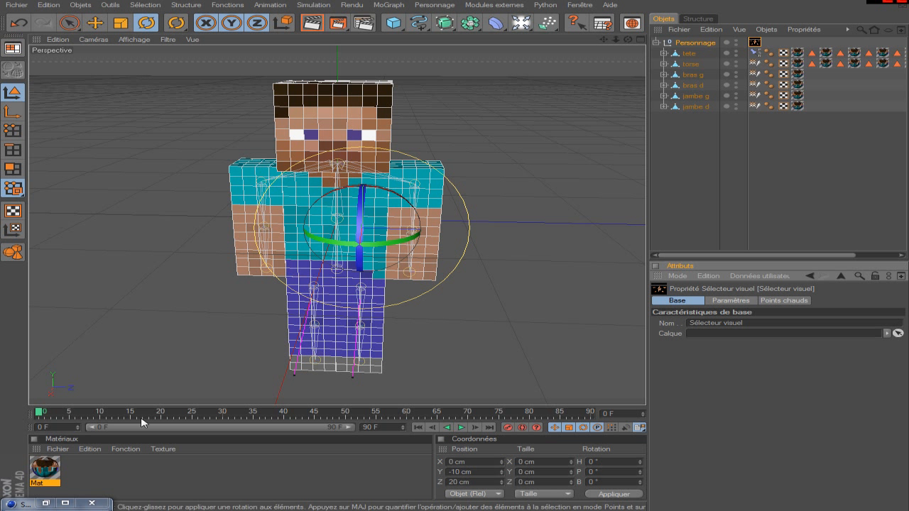
pyautogui.click(45, 503)
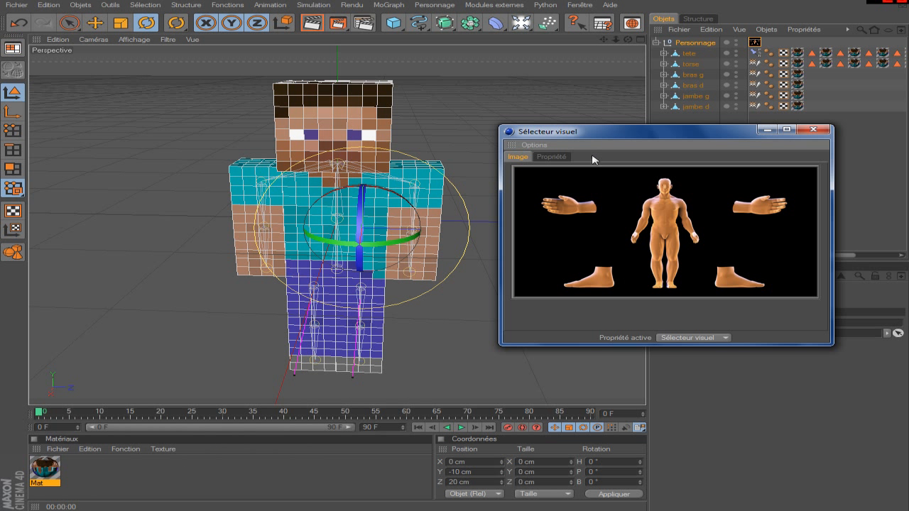
pyautogui.click(552, 156)
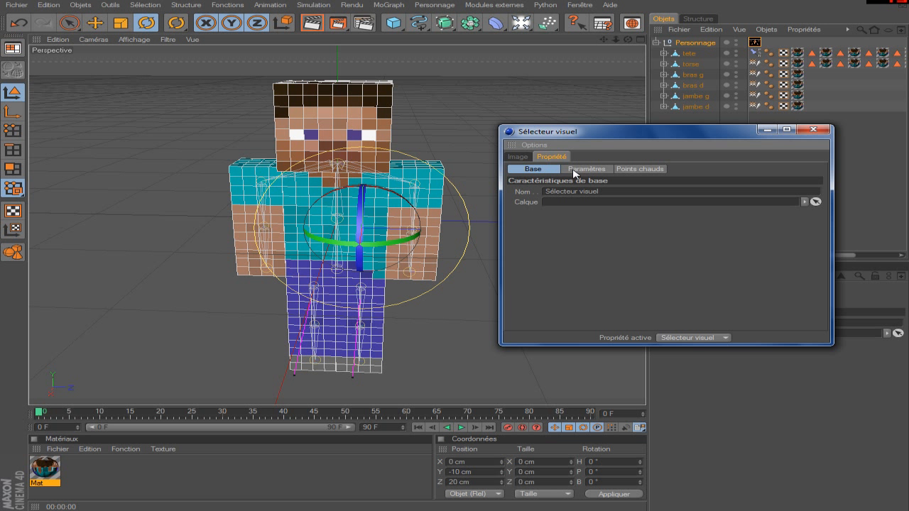
pyautogui.click(574, 172)
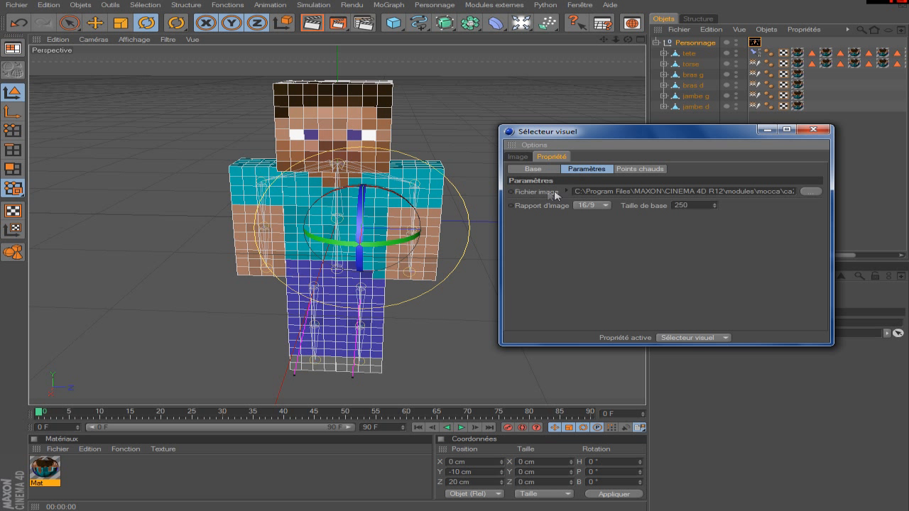
# Load selecteur visuel.jpg from the C4D Tutoriel folder as the visual selector's image and display it
pyautogui.click(810, 192)
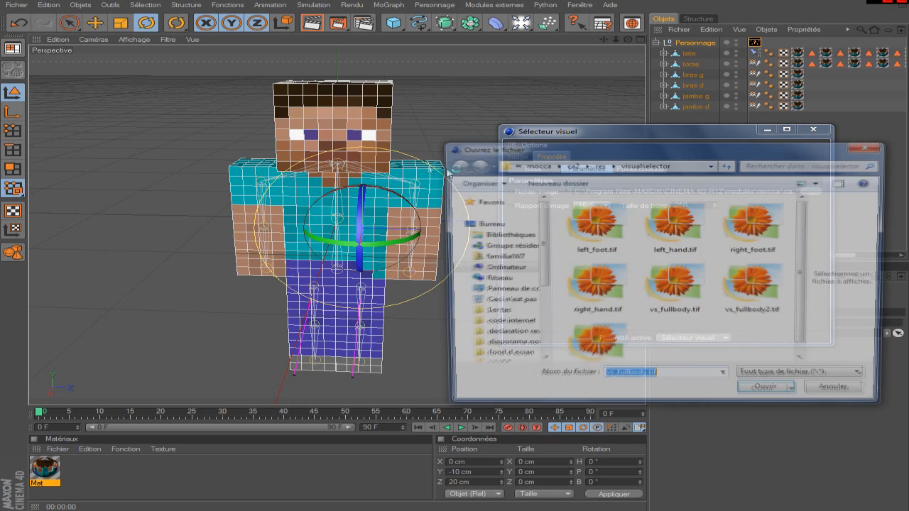
pyautogui.scroll(-5, 497, 332)
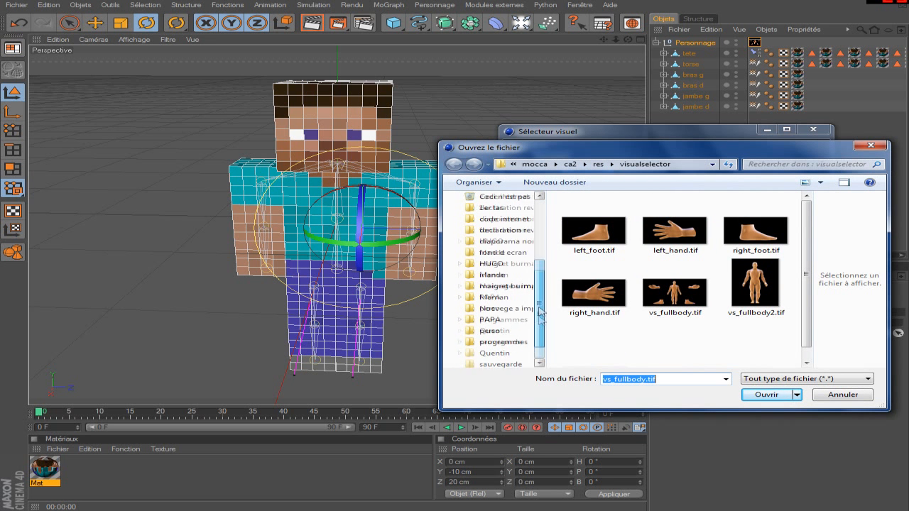
pyautogui.click(497, 331)
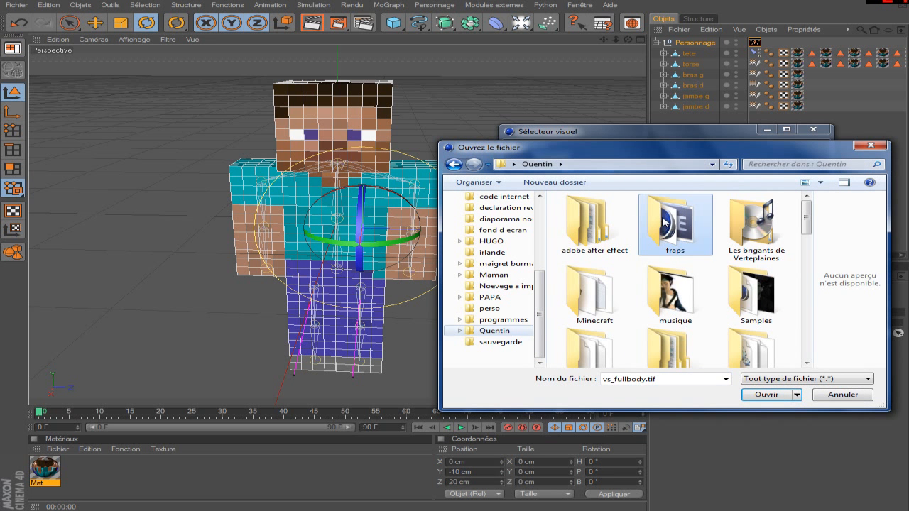
pyautogui.doubleClick(690, 231)
pyautogui.doubleClick(693, 233)
pyautogui.moveTo(810, 226); pyautogui.dragTo(811, 329)
pyautogui.doubleClick(589, 245)
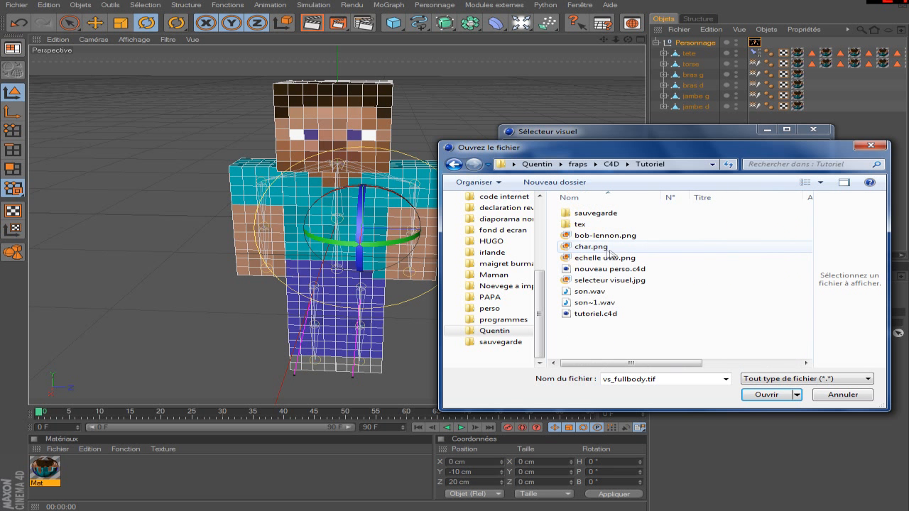
pyautogui.click(635, 283)
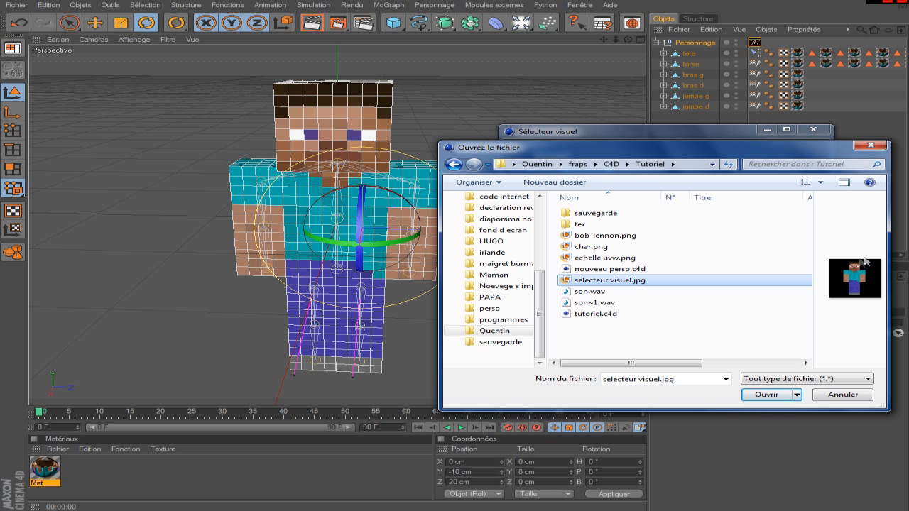
pyautogui.click(780, 395)
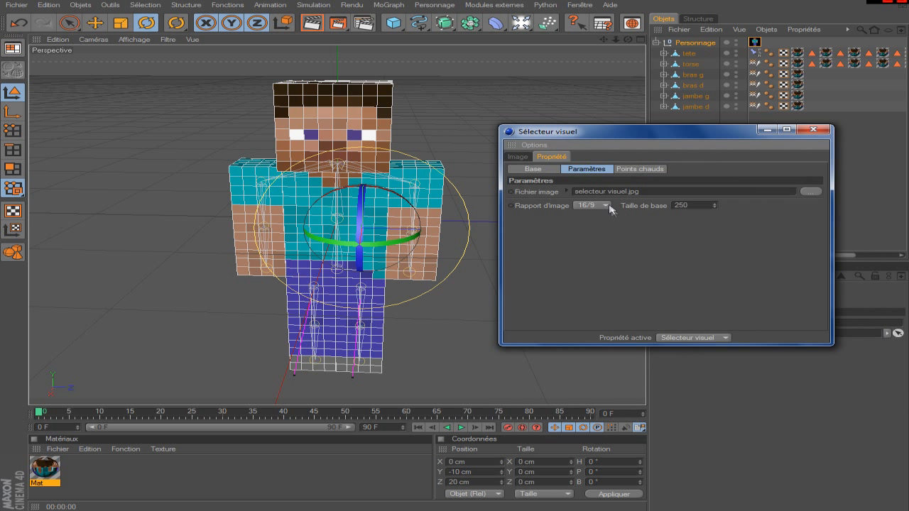
pyautogui.click(516, 158)
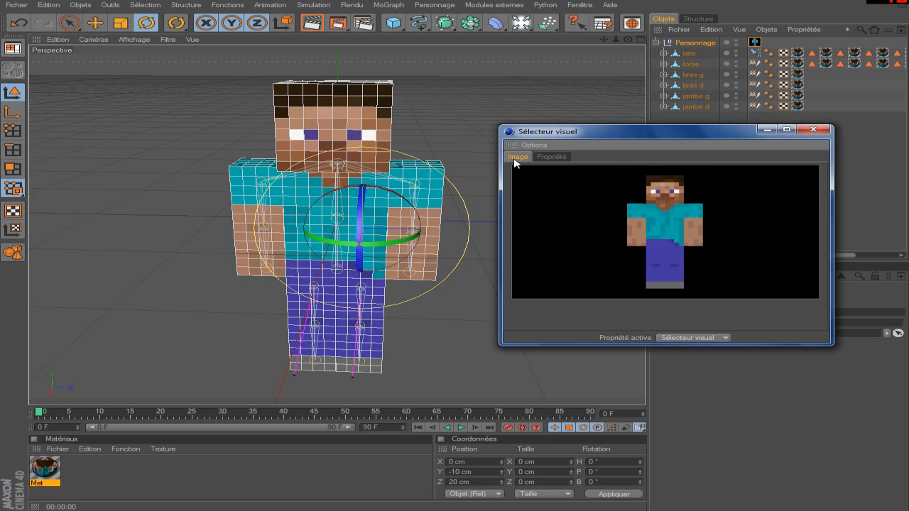
# Set the visual selector's image ratio to 1/1 and check the displayed image
pyautogui.click(558, 156)
pyautogui.click(604, 205)
pyautogui.click(585, 215)
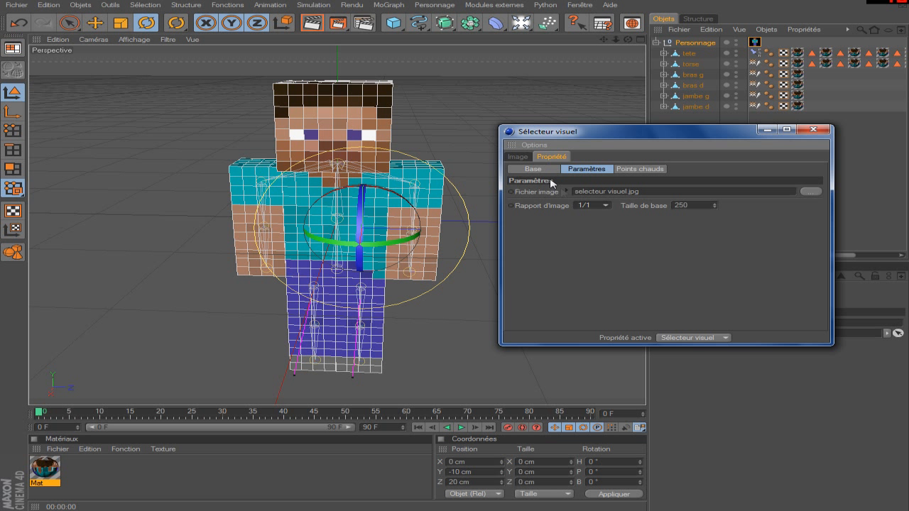
pyautogui.click(518, 157)
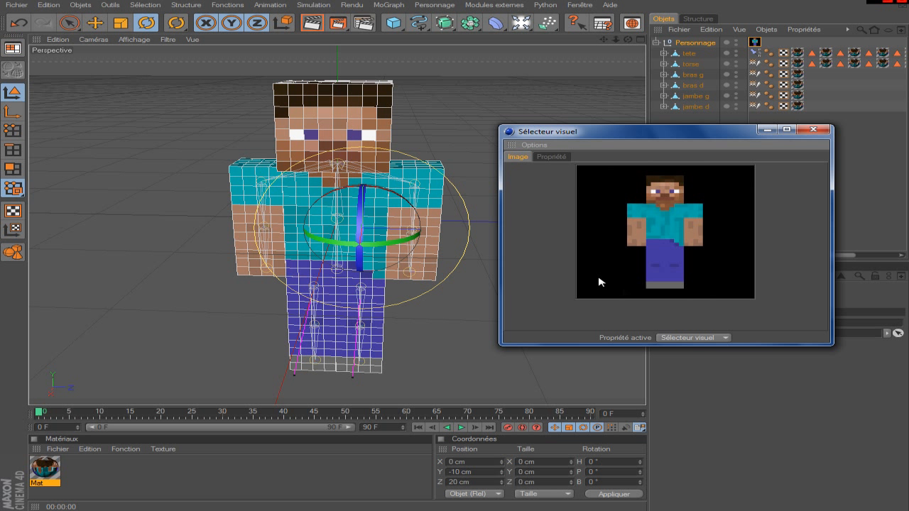
# Set the visual selector's base size to 220 and shrink its window to fit the image
pyautogui.click(564, 157)
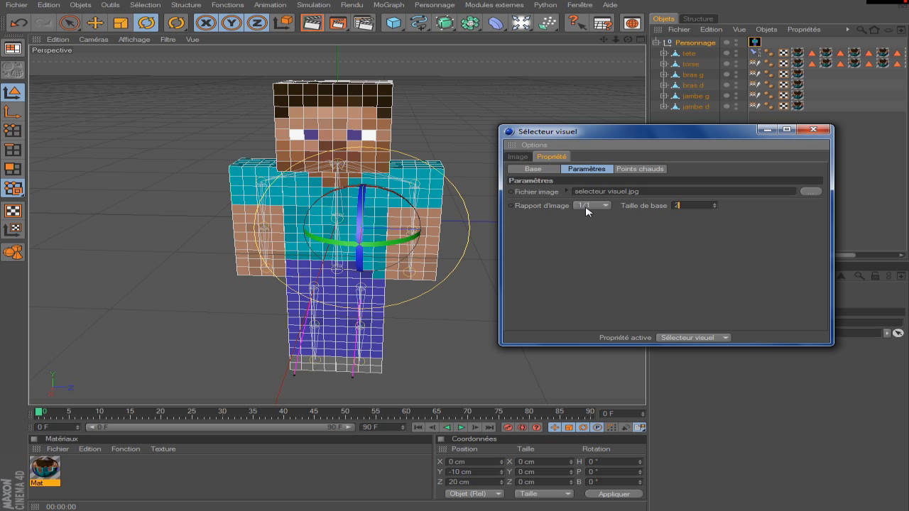
pyautogui.click(527, 159)
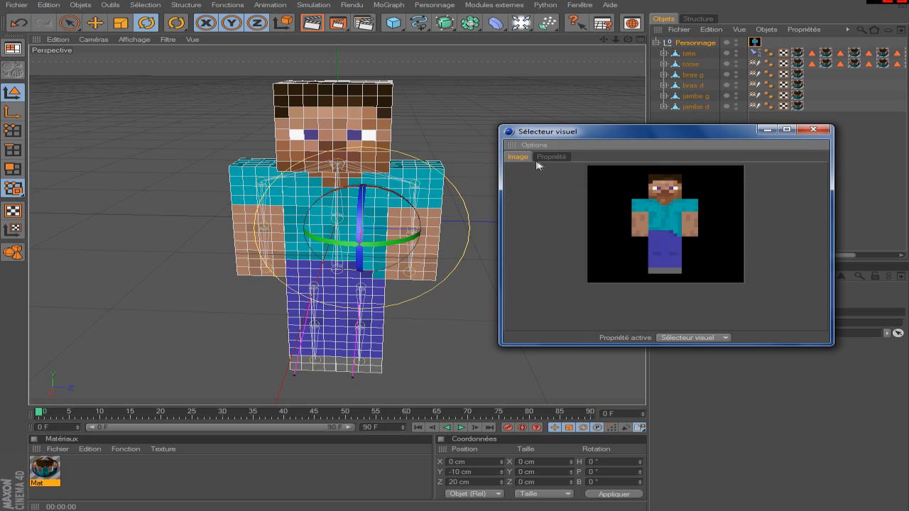
pyautogui.moveTo(831, 347); pyautogui.dragTo(686, 306)
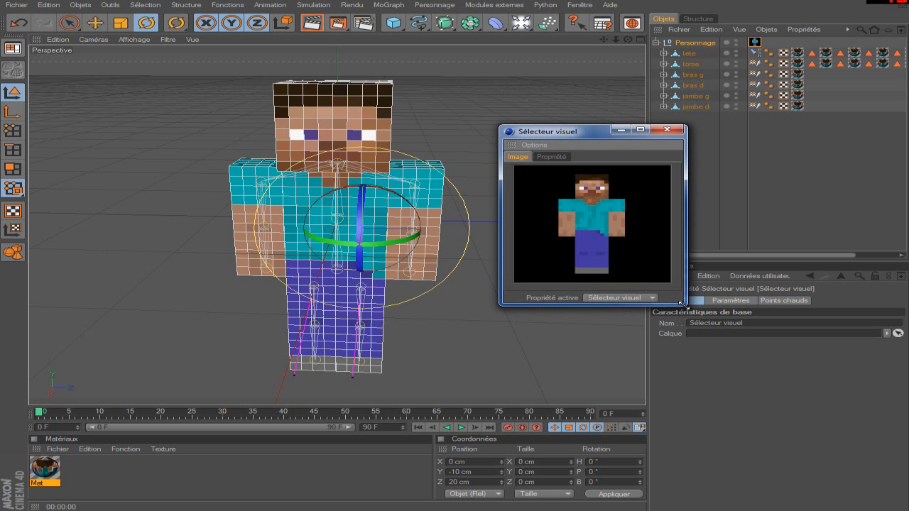
# Add a hot spot to the visual selector, then enlarge its window and move it over the viewport
pyautogui.click(552, 157)
pyautogui.click(642, 131)
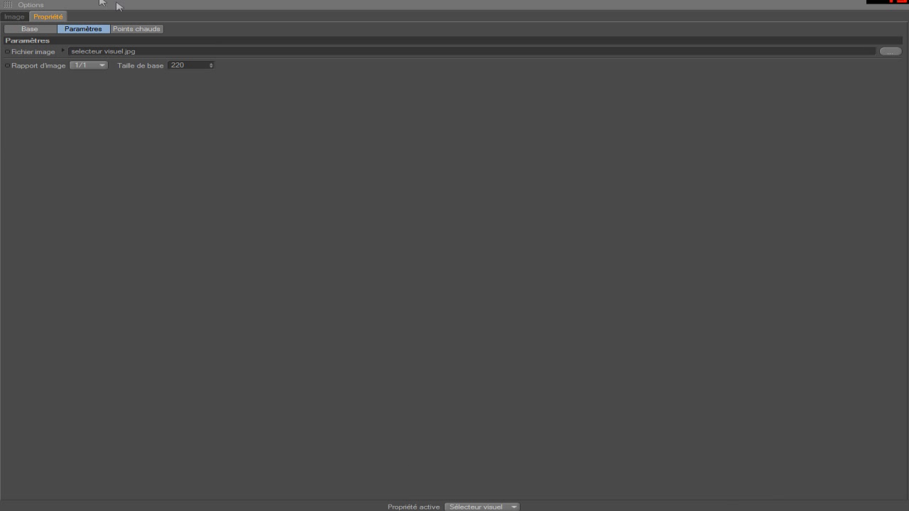
pyautogui.click(132, 30)
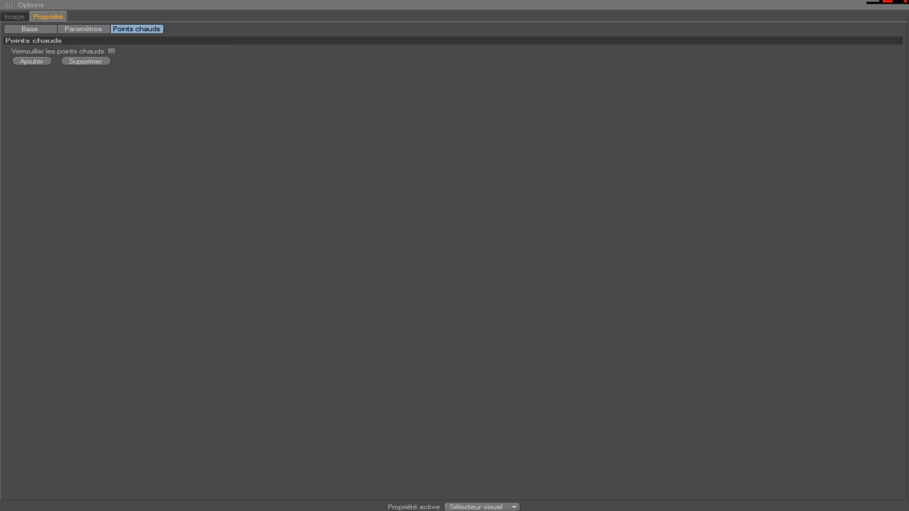
pyautogui.click(875, 2)
pyautogui.click(512, 158)
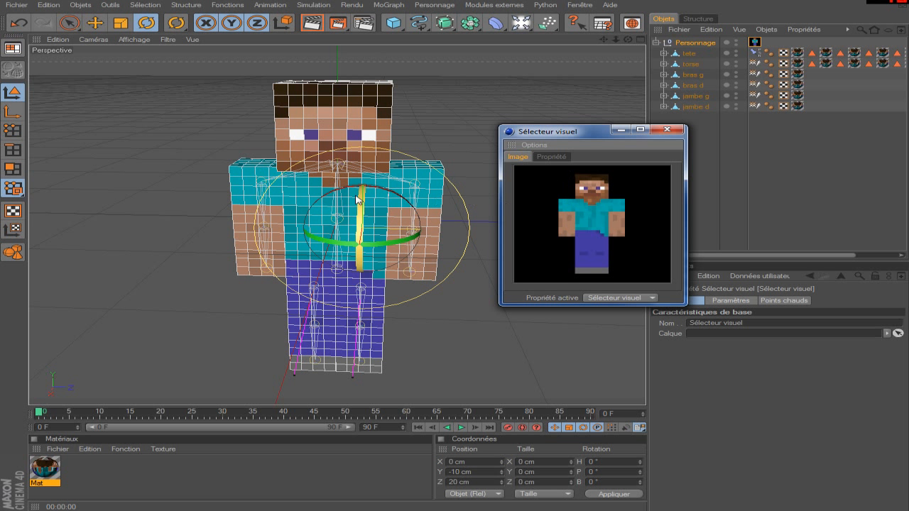
pyautogui.click(558, 157)
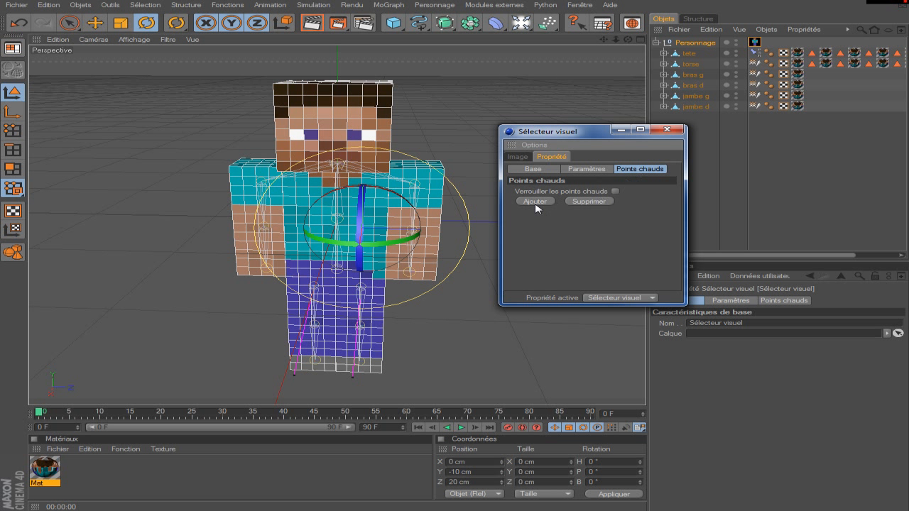
pyautogui.click(535, 202)
pyautogui.moveTo(685, 304); pyautogui.dragTo(836, 419)
pyautogui.moveTo(664, 140); pyautogui.dragTo(444, 86)
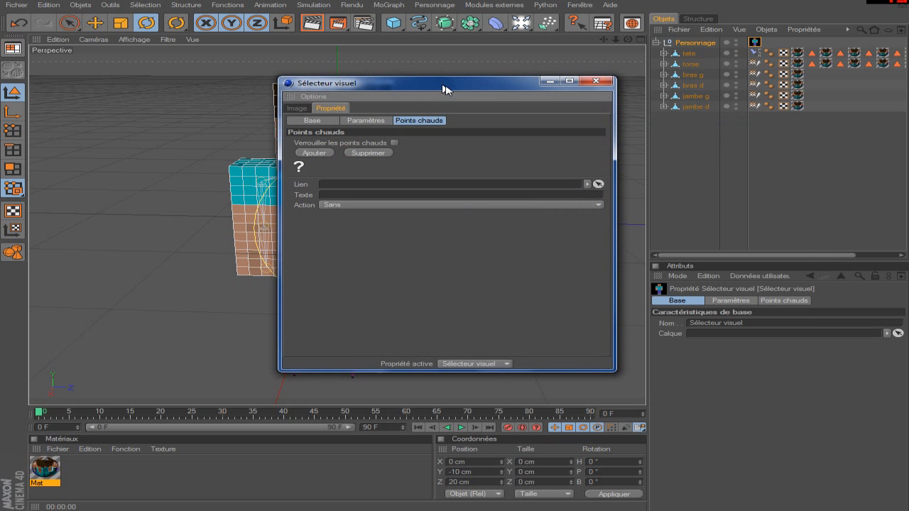
# Move the selector window off the character's legs, reopen the selector and centre its hot spot on the face in the image
pyautogui.moveTo(499, 95); pyautogui.dragTo(302, 52)
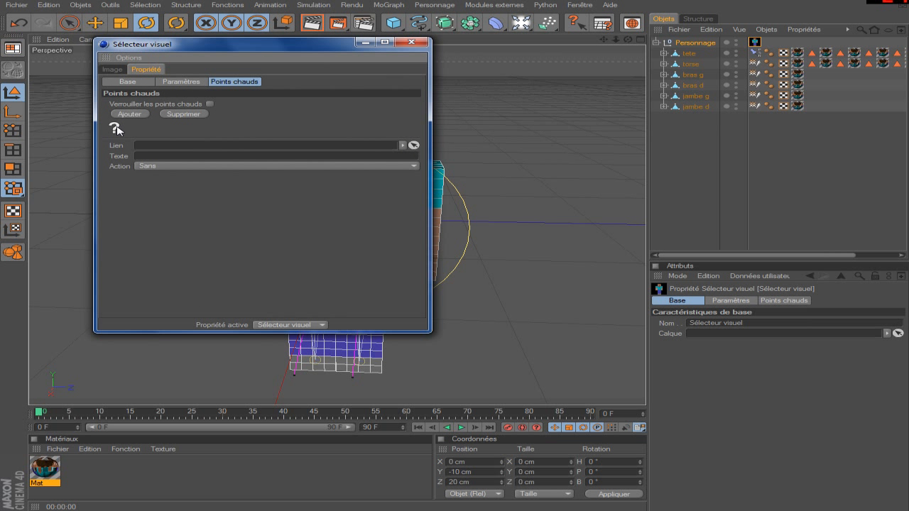
pyautogui.click(114, 70)
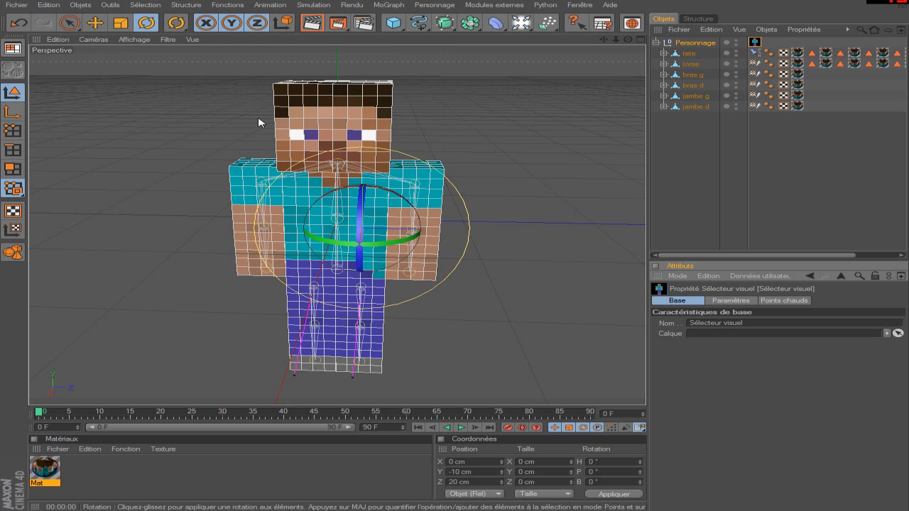
pyautogui.doubleClick(755, 43)
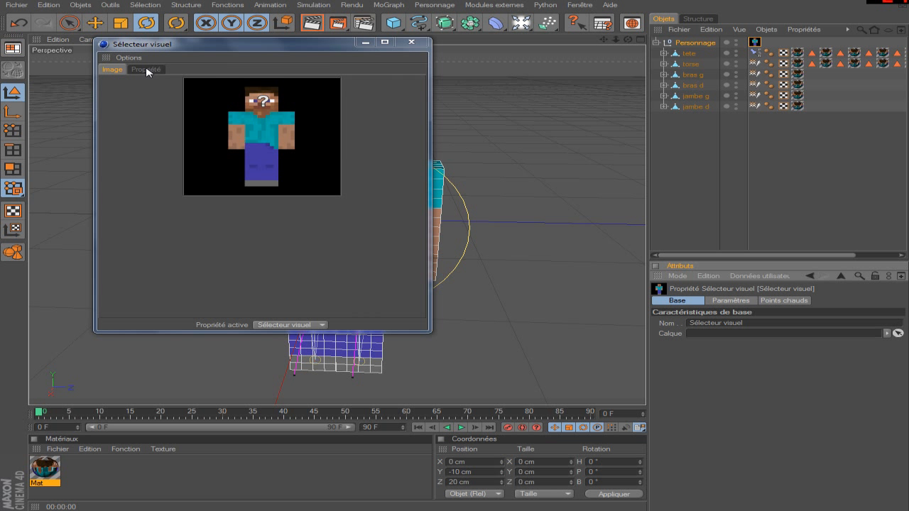
pyautogui.click(260, 107)
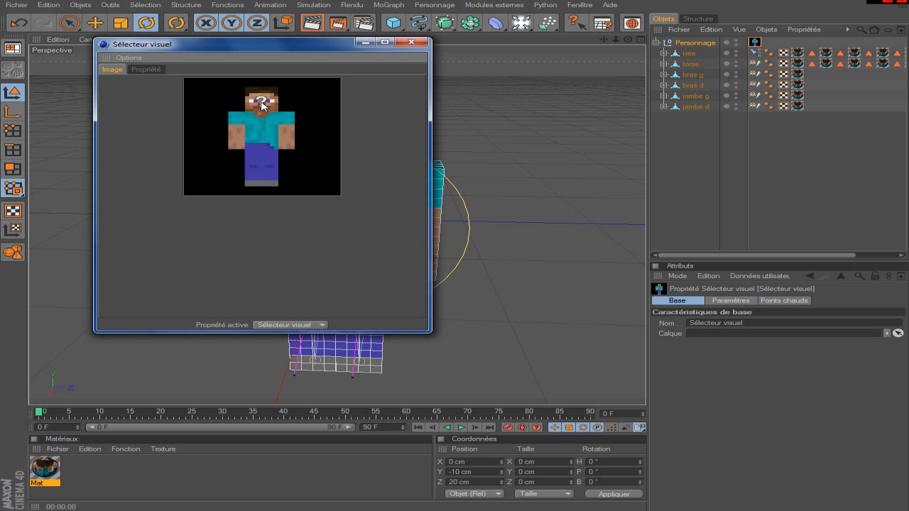
# Change the head hot spot's icon to the large diamond in white and check it on the image
pyautogui.click(150, 71)
pyautogui.click(120, 130)
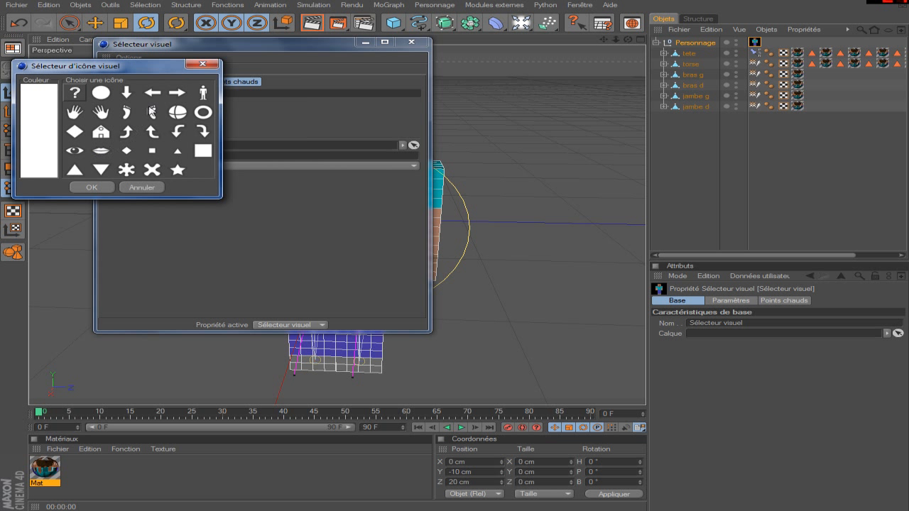
pyautogui.click(74, 134)
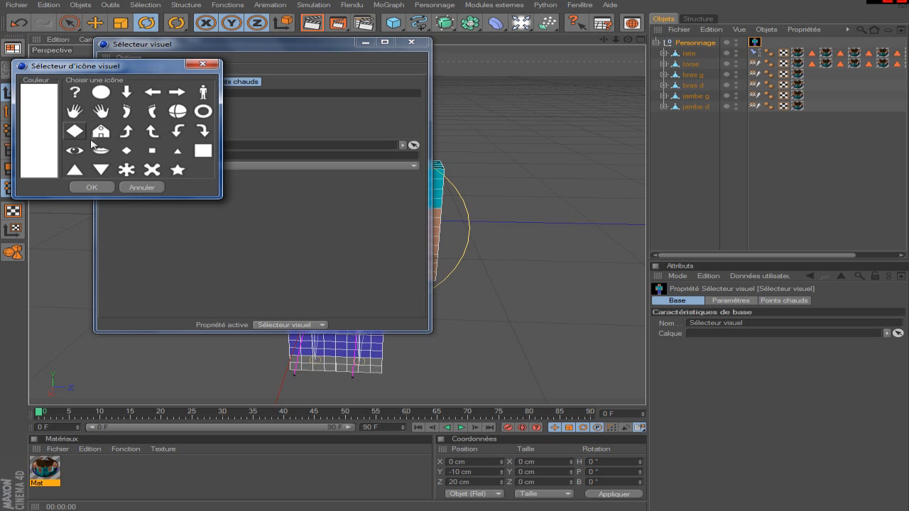
pyautogui.click(57, 139)
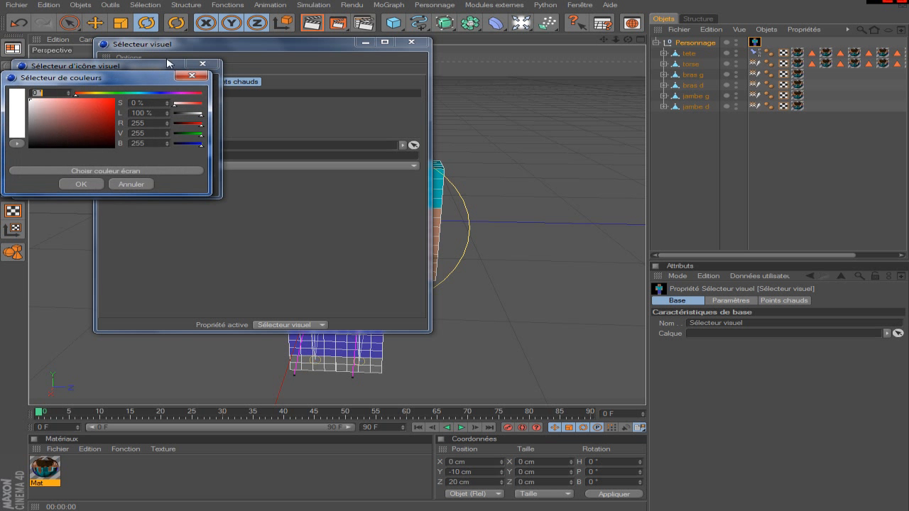
pyautogui.click(96, 181)
pyautogui.click(96, 187)
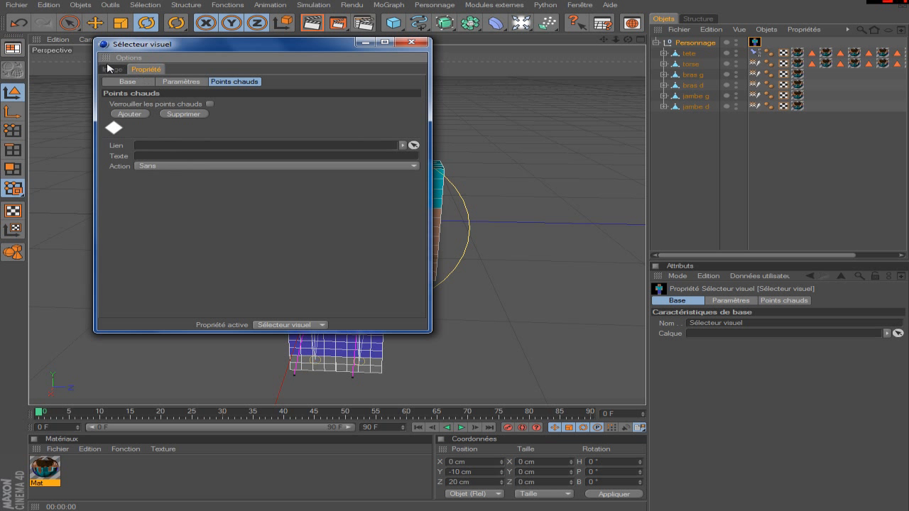
pyautogui.click(112, 70)
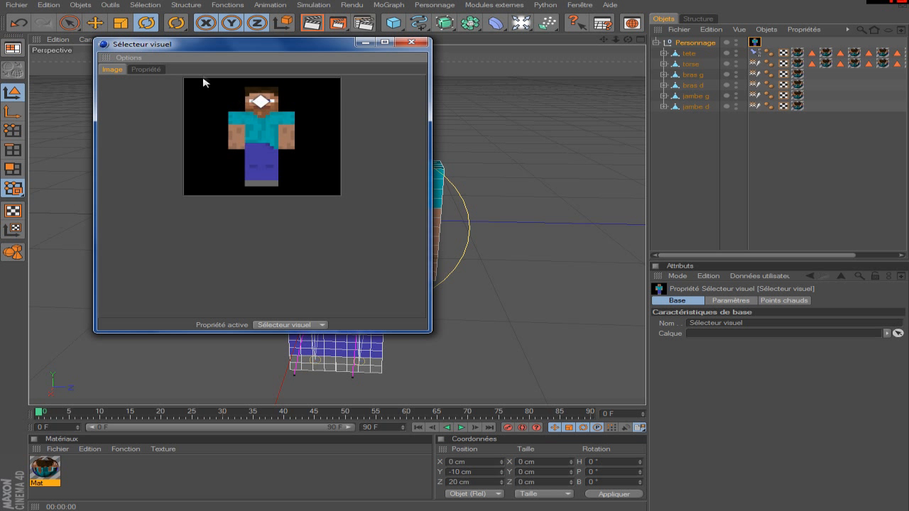
# Link the diamond hot spot to cible tete under torse and set its action to Rotation
pyautogui.click(158, 70)
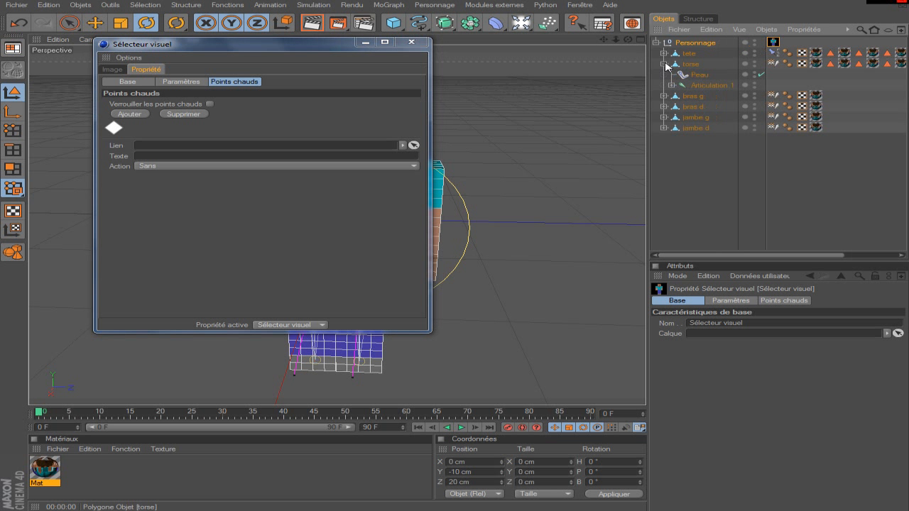
pyautogui.click(663, 64)
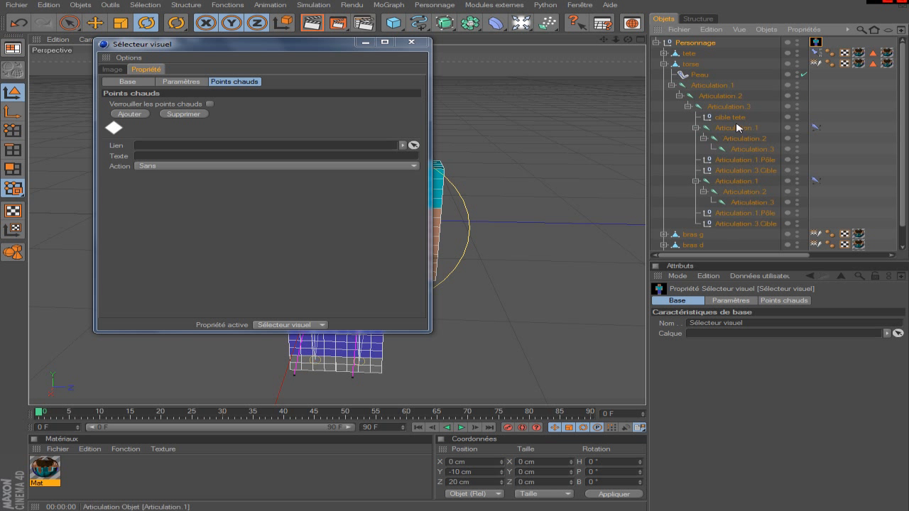
pyautogui.click(415, 146)
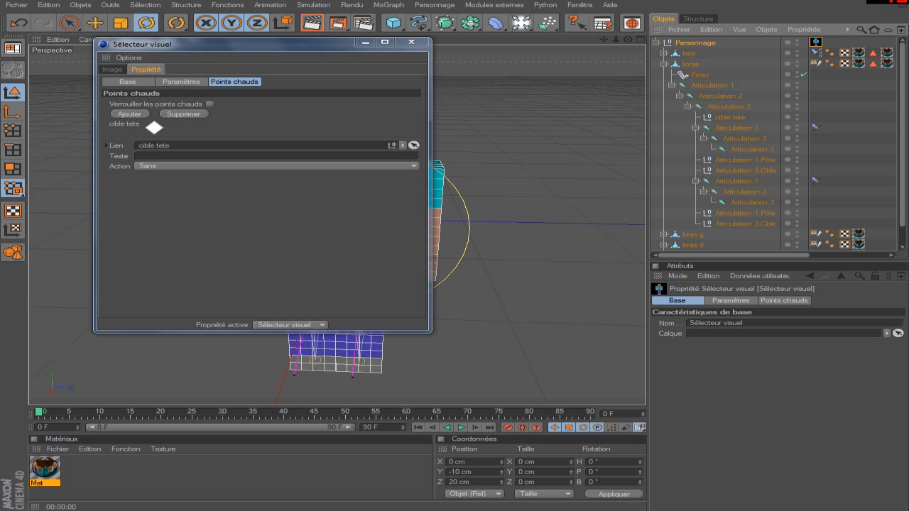
pyautogui.click(239, 167)
pyautogui.click(239, 205)
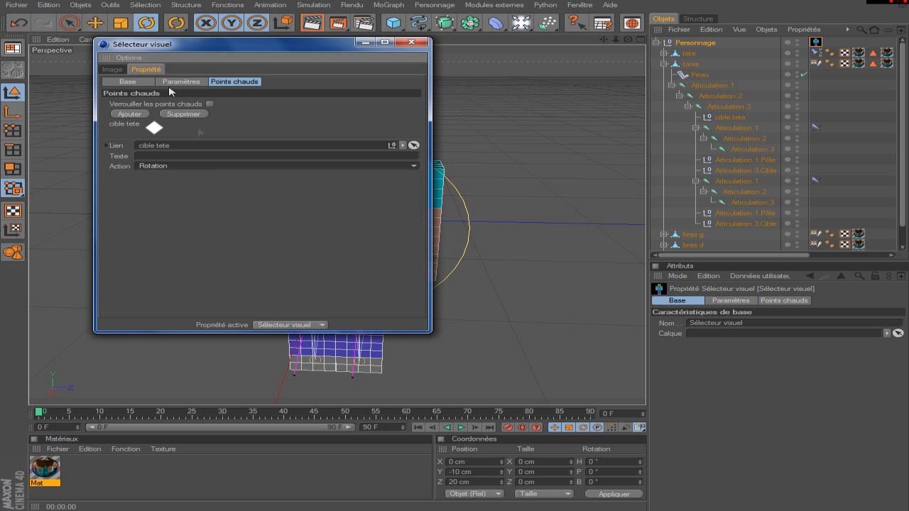
# Test the head hot spot by selecting cible tete through it and trying its rotation in the uncovered viewport
pyautogui.click(118, 70)
pyautogui.click(264, 102)
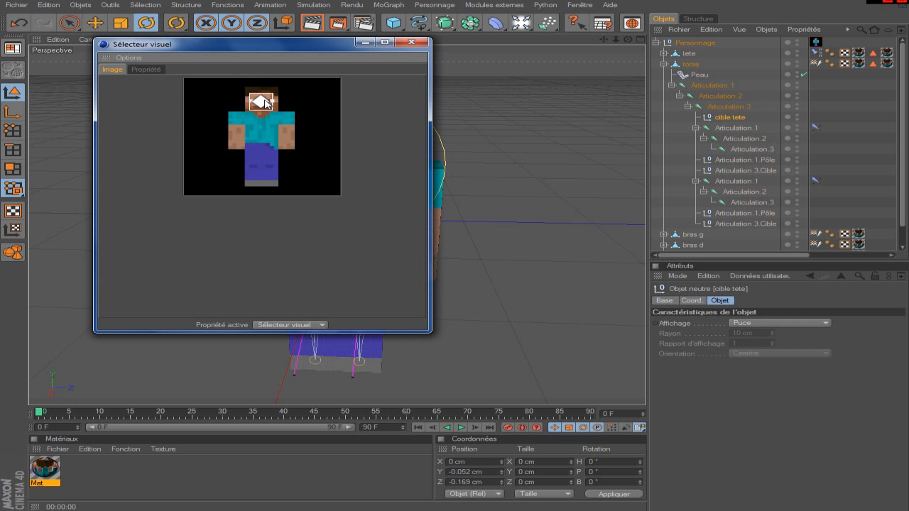
pyautogui.moveTo(292, 58); pyautogui.dragTo(694, 183)
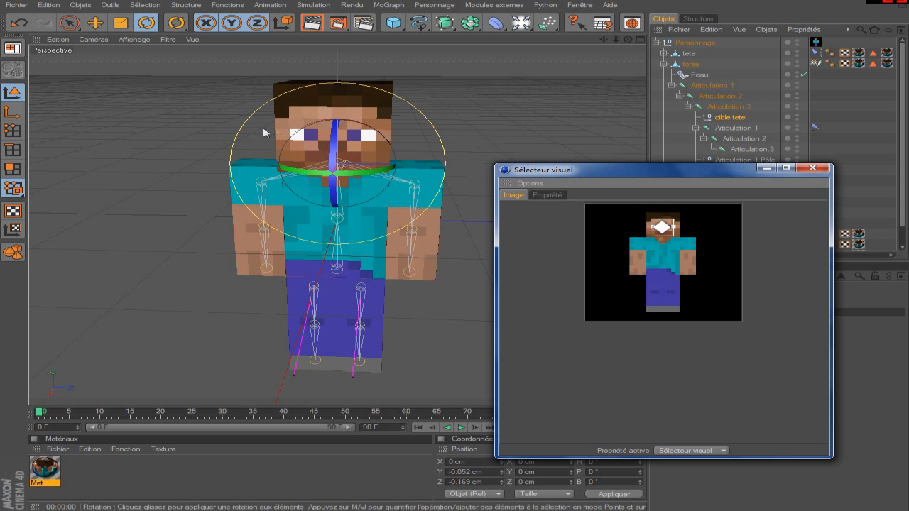
pyautogui.click(547, 194)
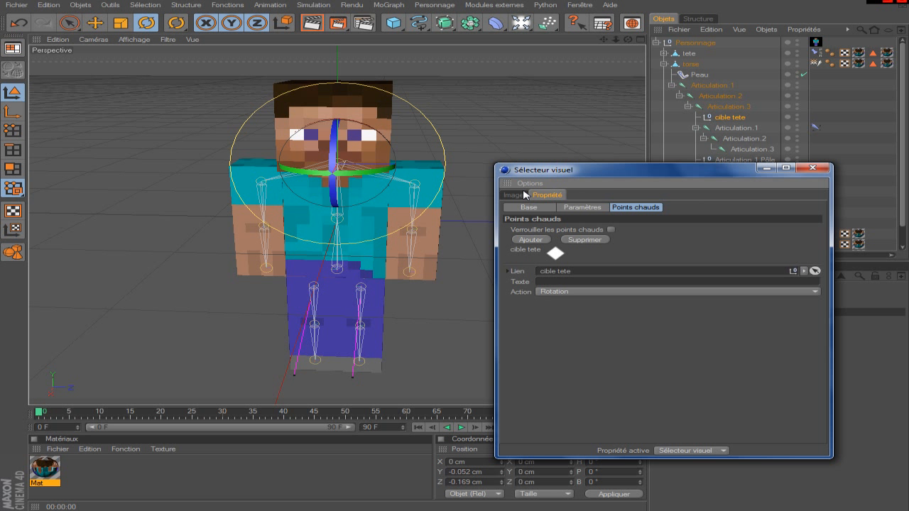
pyautogui.click(512, 195)
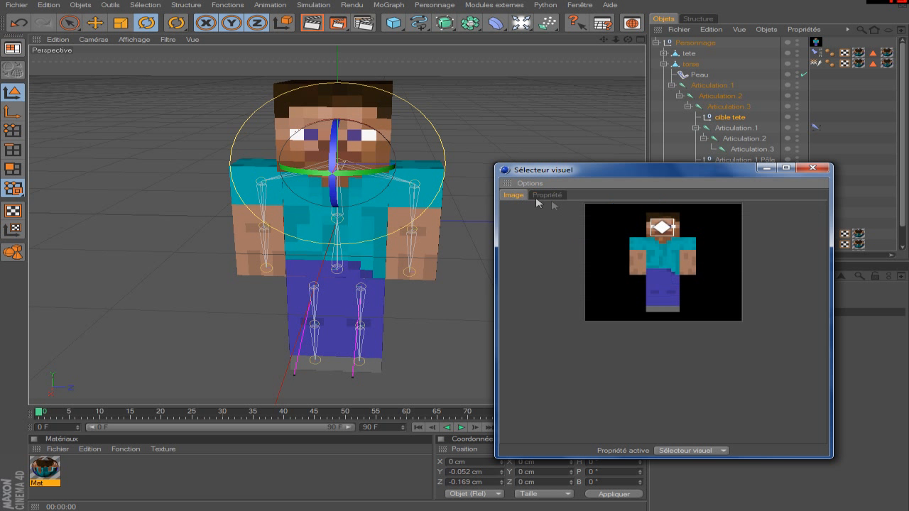
pyautogui.click(611, 252)
pyautogui.click(660, 227)
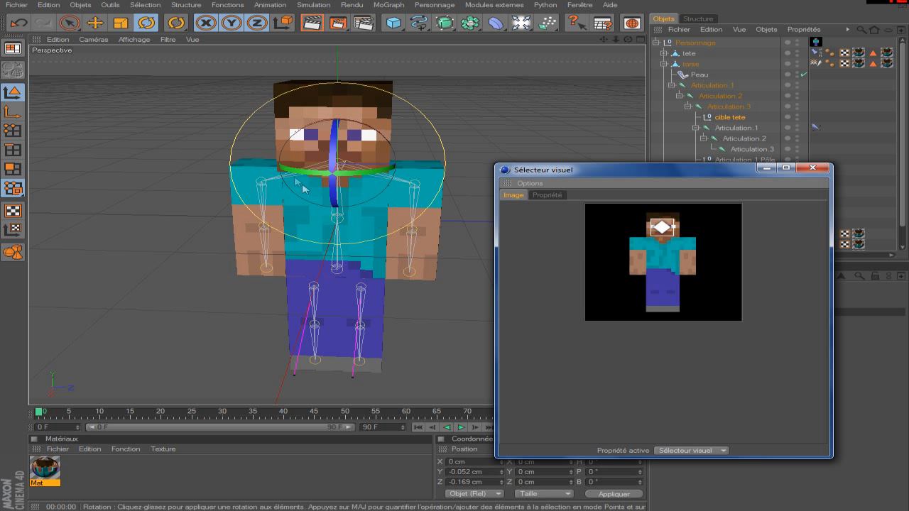
pyautogui.moveTo(333, 151); pyautogui.dragTo(335, 150)
# Examine the head hot spot's properties, its lock option and the character's arm and leg controls in the viewport
pyautogui.click(560, 195)
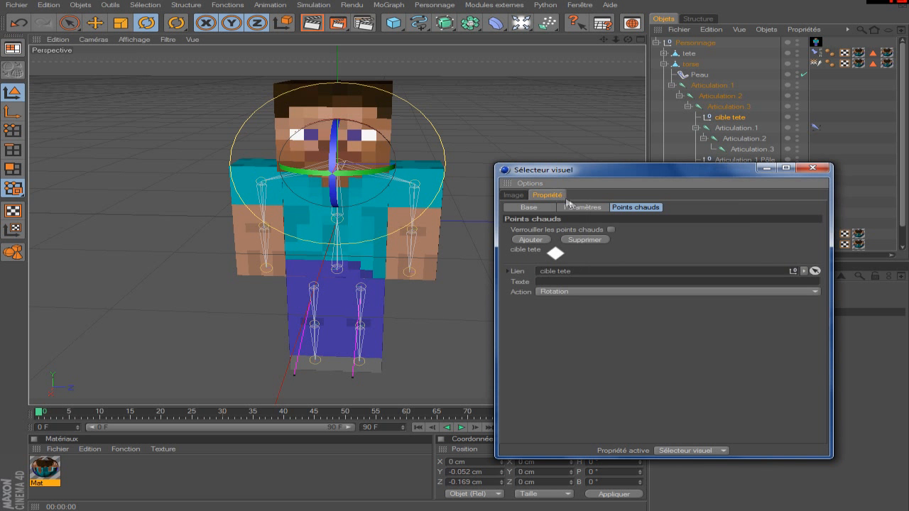
pyautogui.click(518, 195)
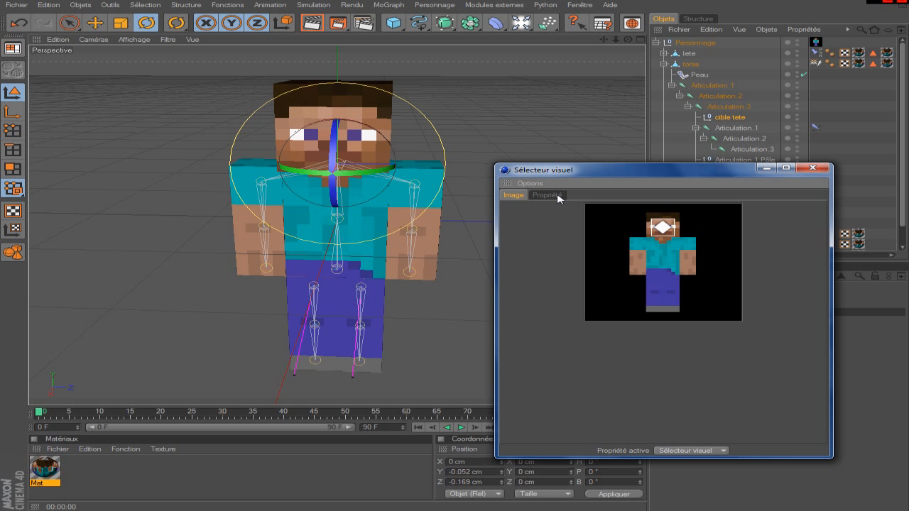
pyautogui.click(548, 196)
pyautogui.click(514, 196)
pyautogui.click(547, 195)
pyautogui.click(611, 230)
pyautogui.moveTo(587, 171); pyautogui.dragTo(501, 126)
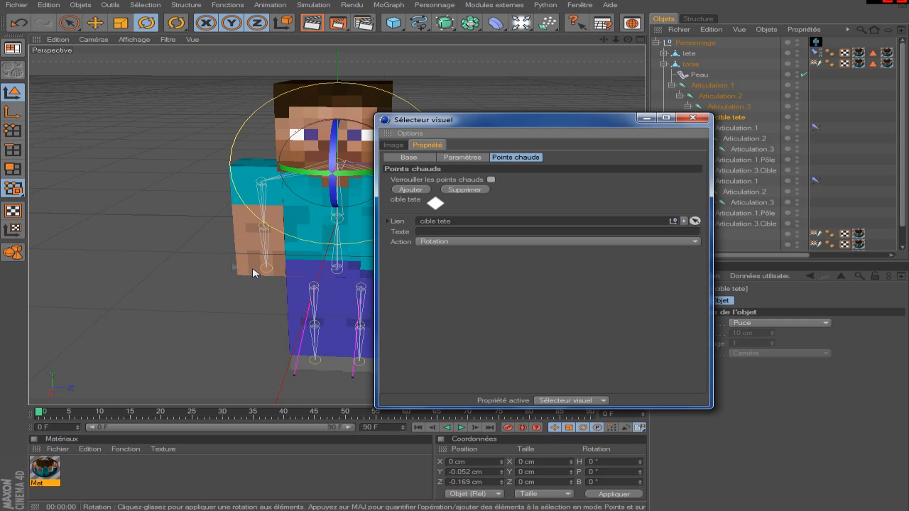
pyautogui.moveTo(423, 119); pyautogui.dragTo(571, 112)
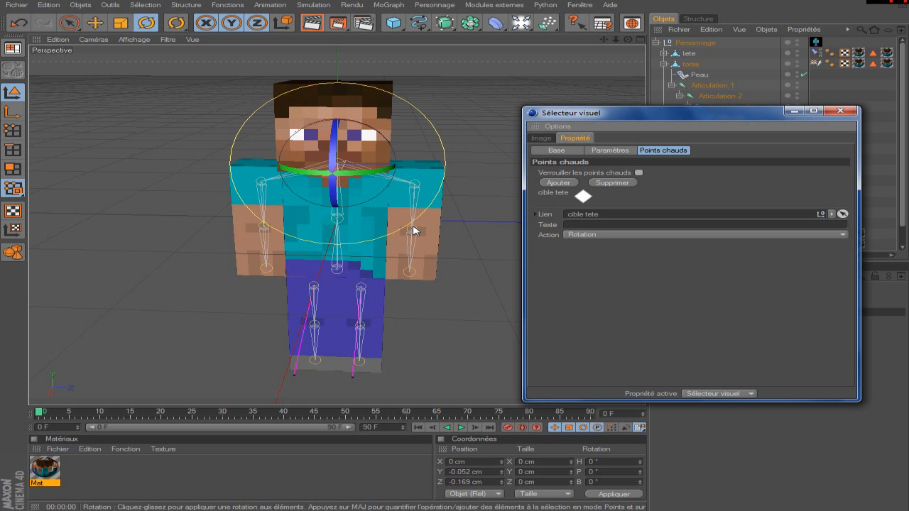
# Move the selector window clear of the object hierarchy and add ten more hot spots
pyautogui.moveTo(627, 118); pyautogui.dragTo(216, 72)
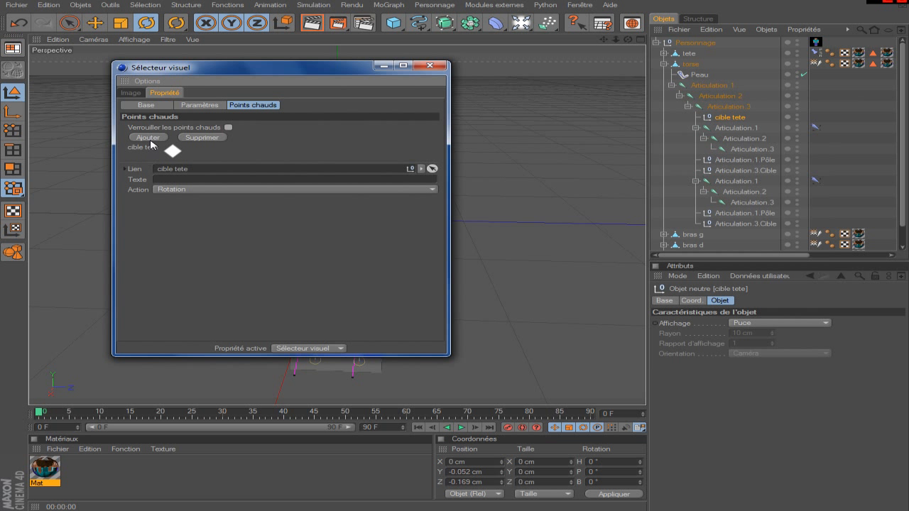
pyautogui.click(149, 139)
pyautogui.click(148, 139)
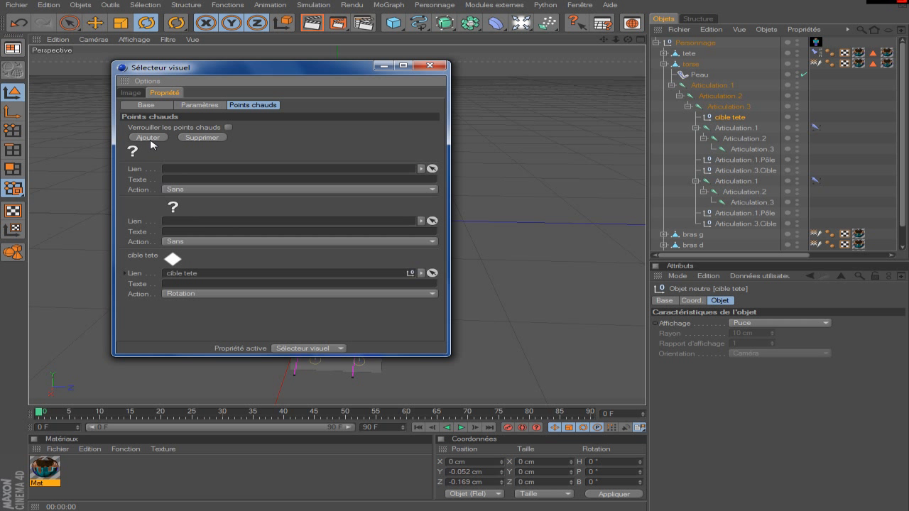
pyautogui.click(148, 138)
pyautogui.click(149, 138)
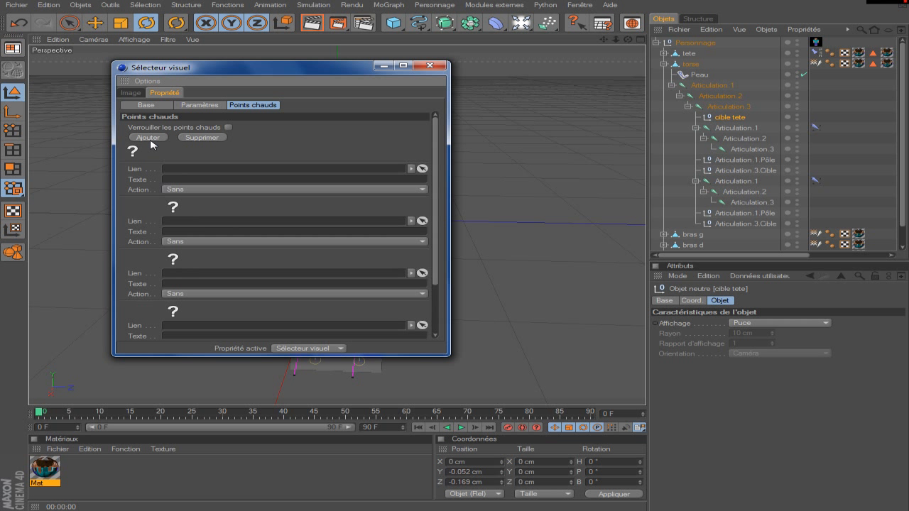
pyautogui.click(148, 138)
pyautogui.click(148, 138)
pyautogui.click(150, 139)
pyautogui.click(150, 139)
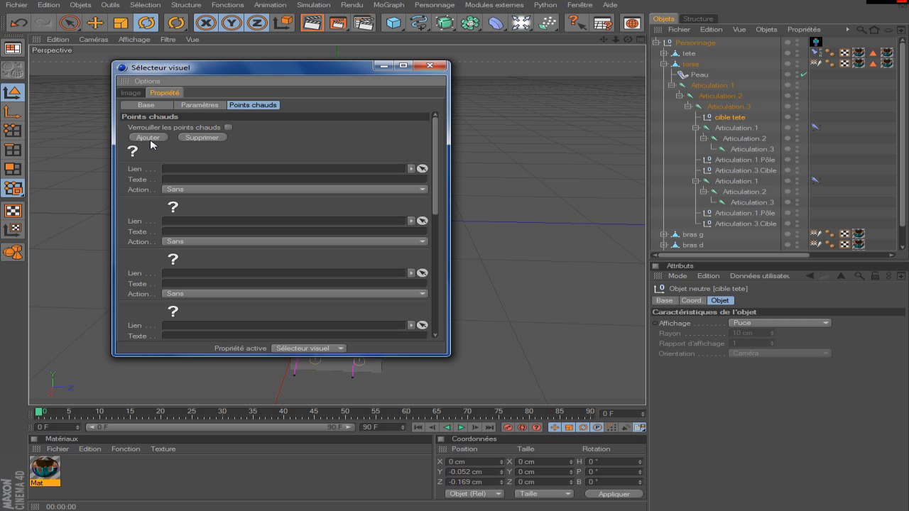
pyautogui.click(150, 139)
pyautogui.click(150, 139)
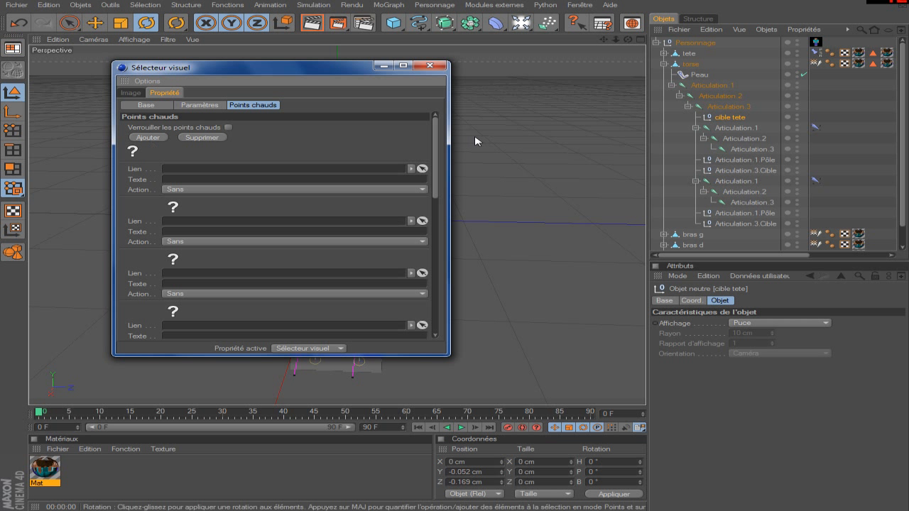
# Set the icons of the first two new hot spots to the asterisk
pyautogui.click(144, 153)
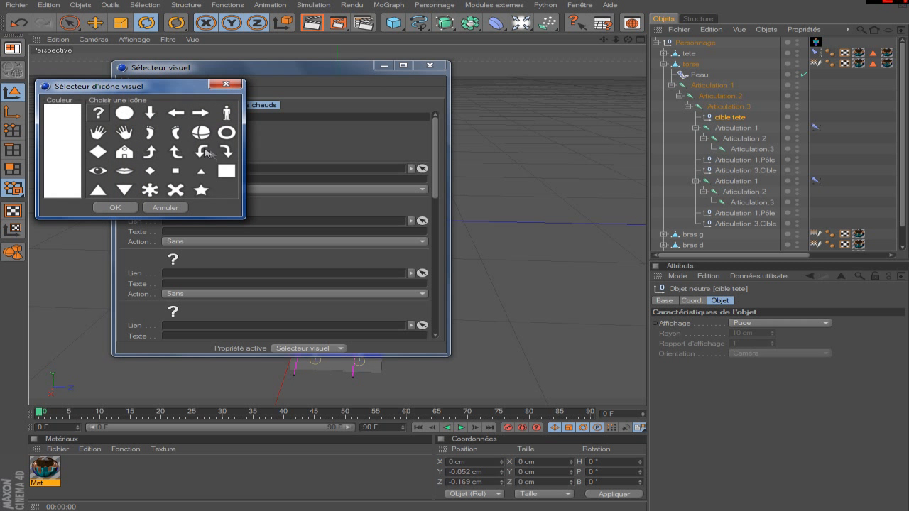
pyautogui.click(149, 189)
pyautogui.click(116, 209)
pyautogui.click(173, 205)
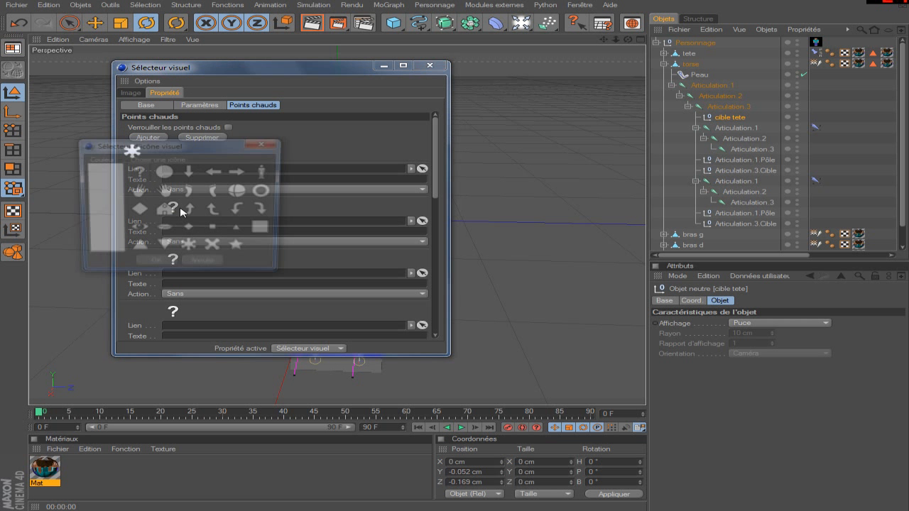
pyautogui.click(189, 248)
pyautogui.click(152, 266)
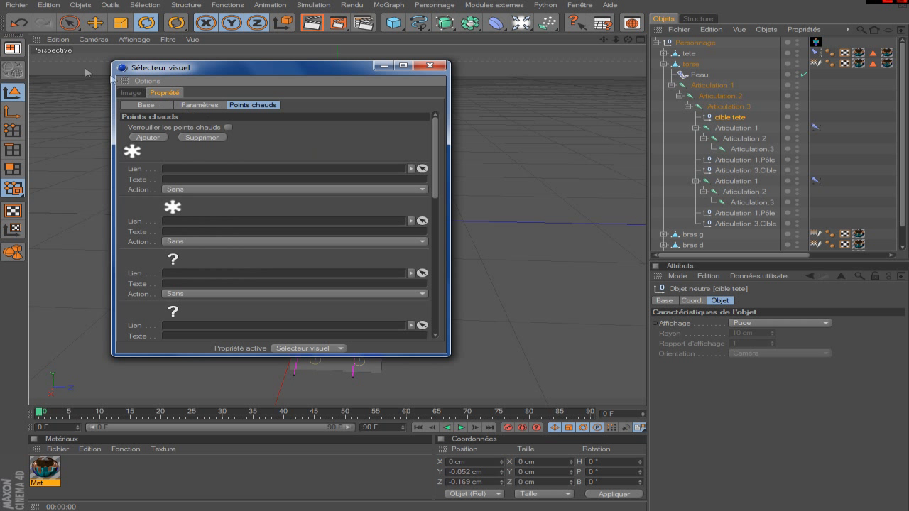
# Check the hot spots on the image, add another hot spot and set its icon to the asterisk
pyautogui.click(131, 93)
pyautogui.moveTo(239, 131); pyautogui.dragTo(229, 191)
pyautogui.click(165, 93)
pyautogui.click(163, 131)
pyautogui.click(145, 139)
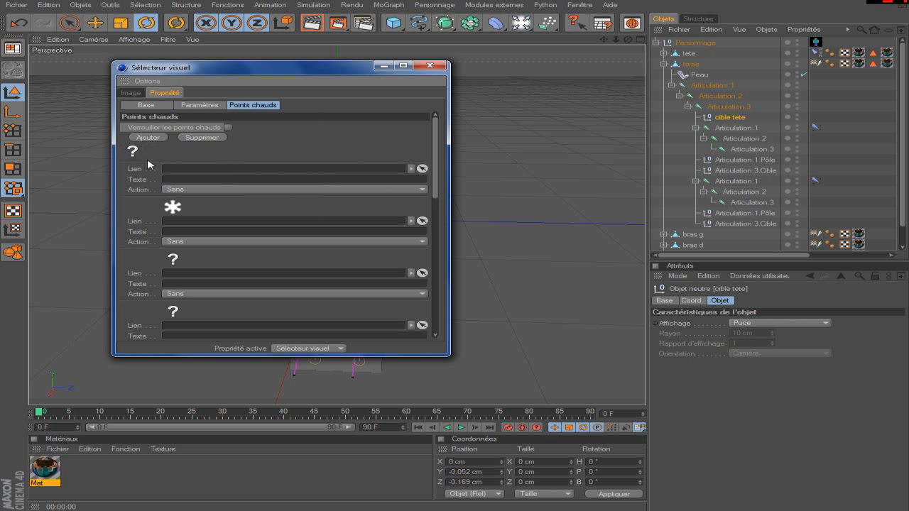
pyautogui.click(135, 151)
pyautogui.click(168, 187)
# Link the two asterisk hot spots to the Articulation.3.Cible targets of jambe g and jambe d respectively
pyautogui.scroll(-2, 701, 238)
pyautogui.click(664, 235)
pyautogui.scroll(-5, 710, 213)
pyautogui.scroll(-3, 721, 182)
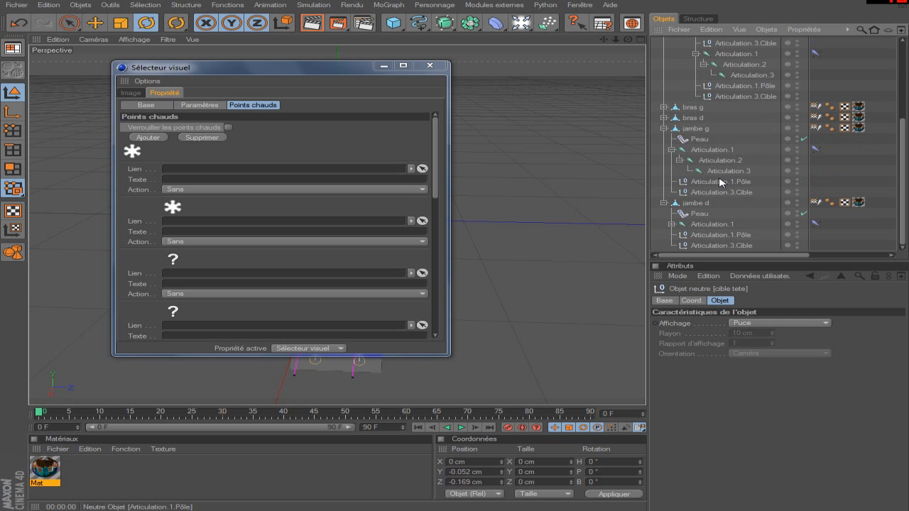
pyautogui.click(422, 169)
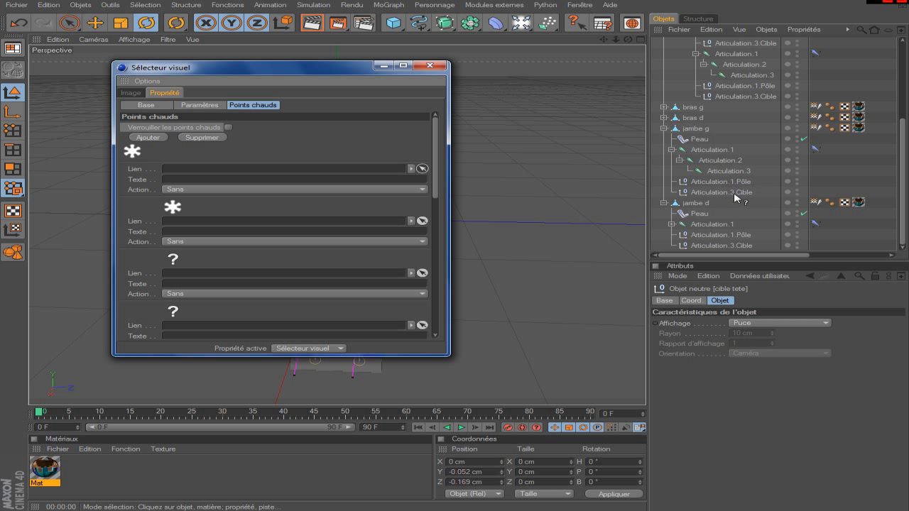
pyautogui.click(728, 192)
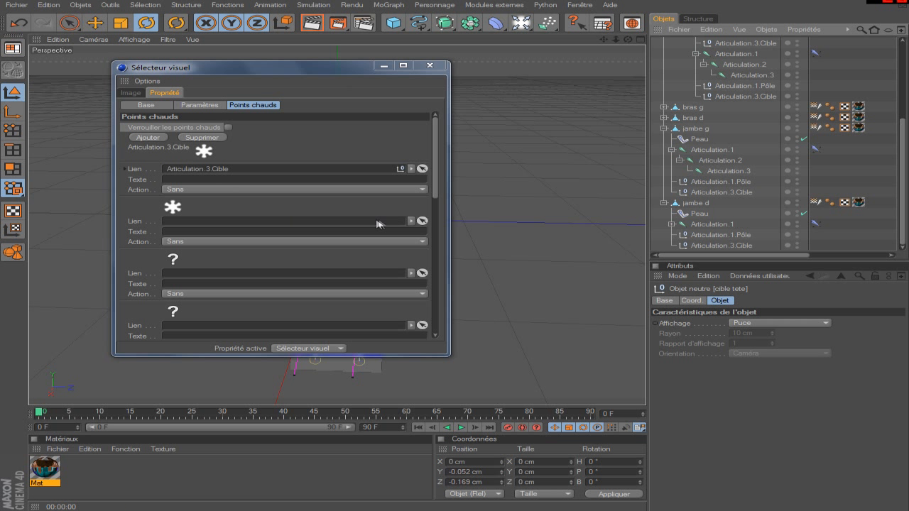
pyautogui.click(426, 221)
pyautogui.click(746, 247)
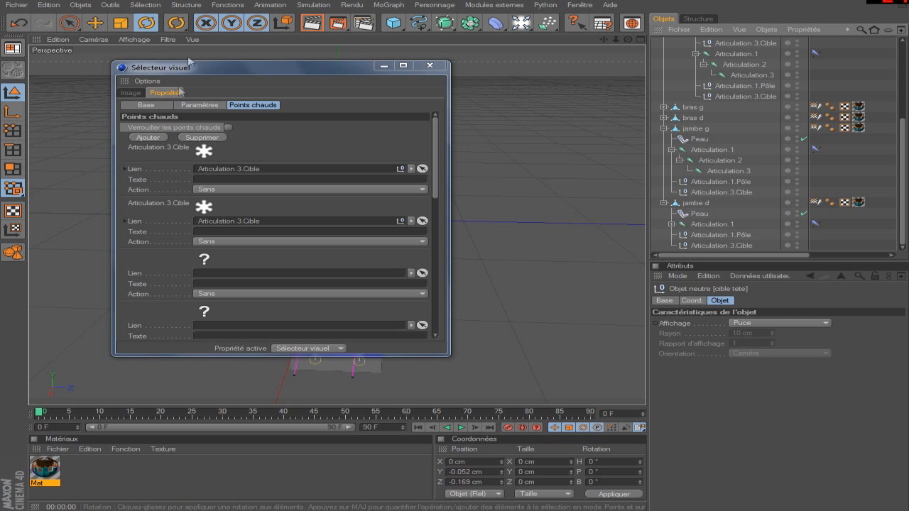
# Place the two asterisk hot spots on the character's feet in the selector image, each on the side of its linked leg
pyautogui.click(132, 93)
pyautogui.click(139, 80)
pyautogui.moveTo(286, 79); pyautogui.dragTo(631, 62)
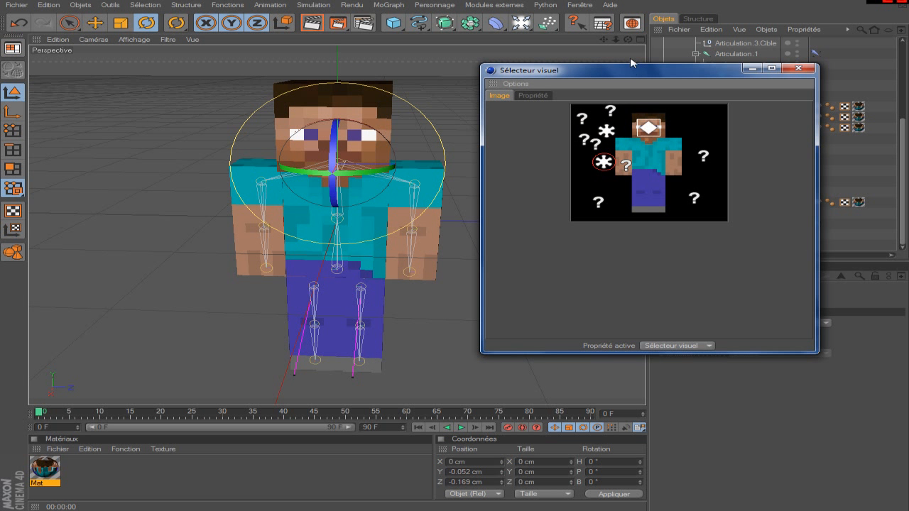
pyautogui.click(604, 165)
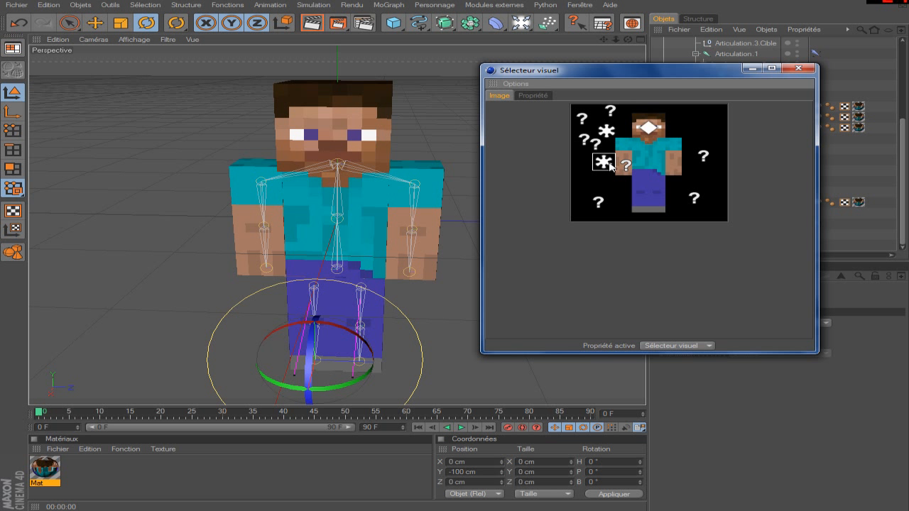
pyautogui.moveTo(603, 164); pyautogui.dragTo(630, 210)
pyautogui.moveTo(607, 132); pyautogui.dragTo(670, 212)
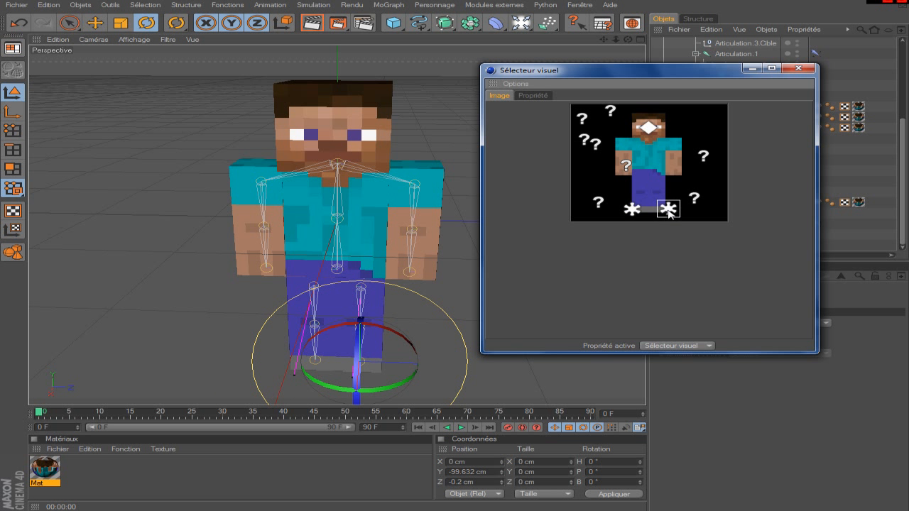
# Set the icons of the third and fourth hot spots in the selector's properties to the diamond
pyautogui.click(534, 96)
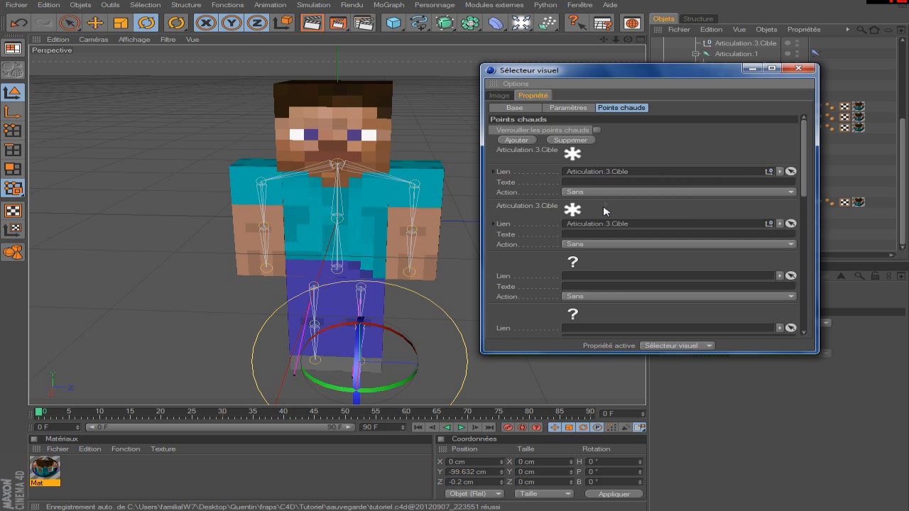
pyautogui.moveTo(523, 64); pyautogui.dragTo(523, 50)
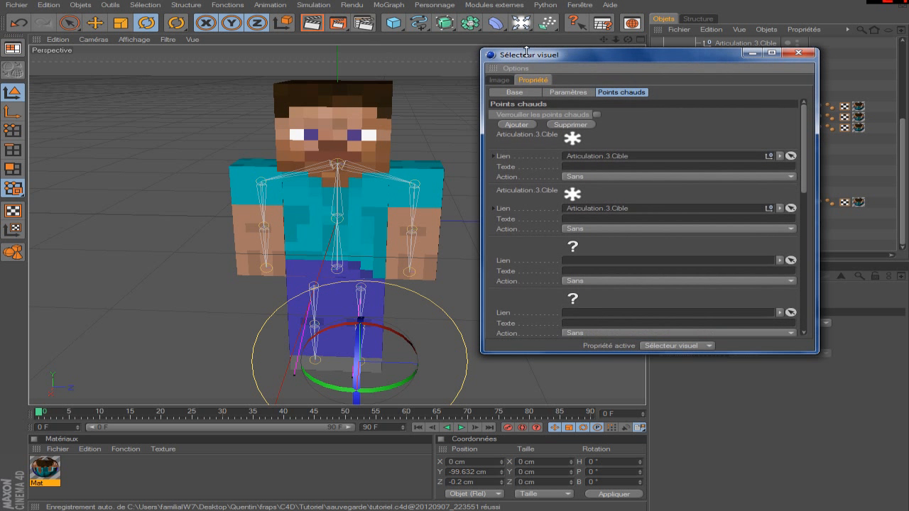
pyautogui.click(572, 246)
pyautogui.click(538, 247)
pyautogui.click(546, 304)
pyautogui.click(578, 299)
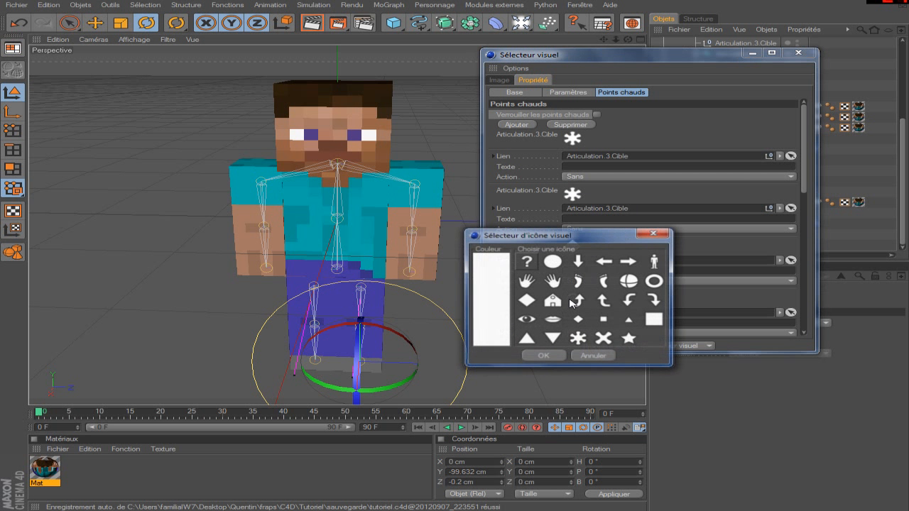
pyautogui.click(526, 300)
pyautogui.click(551, 357)
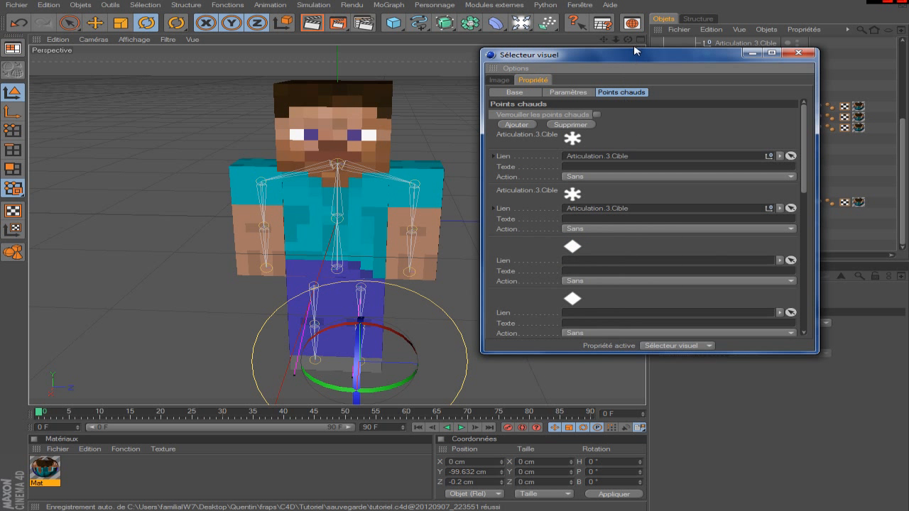
# Change the fourth hot spot's icon to the circle and bring the torse hierarchy into view beside the selector
pyautogui.moveTo(636, 57); pyautogui.dragTo(490, 7)
pyautogui.click(429, 249)
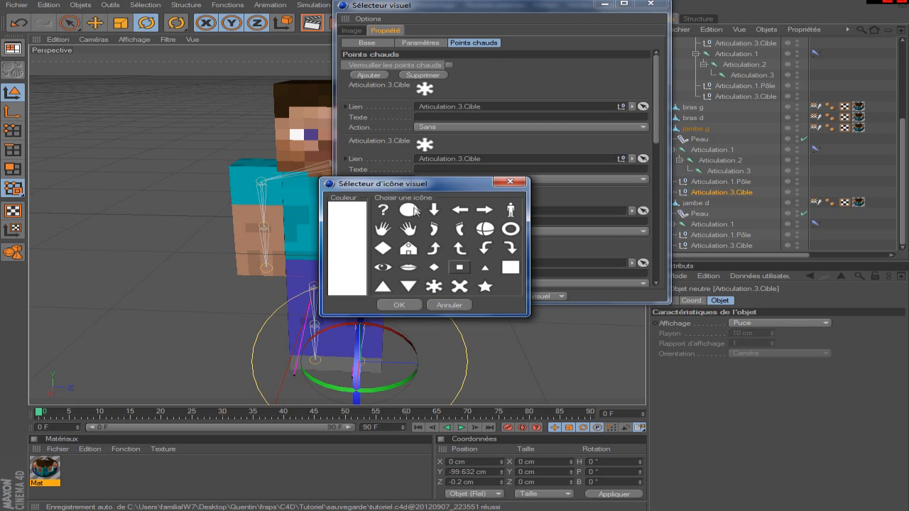
pyautogui.click(399, 305)
pyautogui.moveTo(455, 6); pyautogui.dragTo(319, 11)
pyautogui.moveTo(904, 148); pyautogui.dragTo(904, 68)
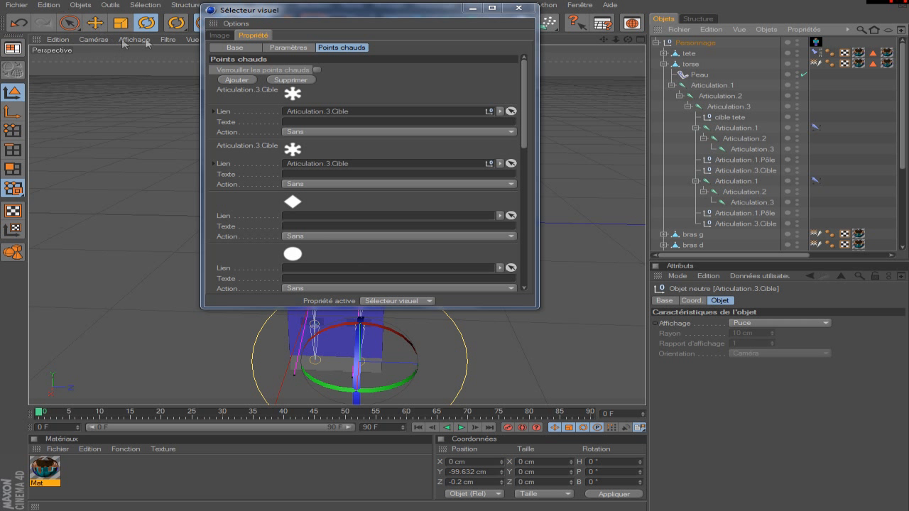
pyautogui.click(219, 35)
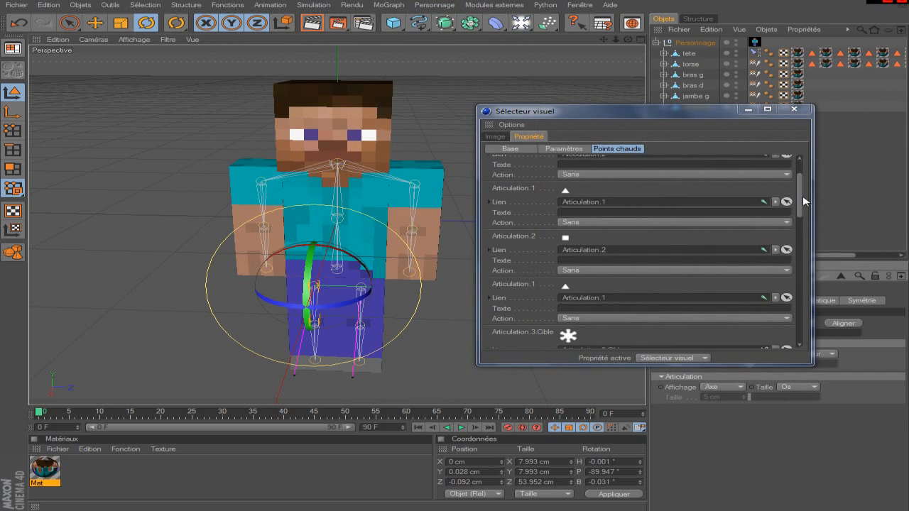
# Set the action of the first two hot spots, linked to Articulation.2 and Articulation.1, to Rotation
pyautogui.moveTo(803, 201); pyautogui.dragTo(803, 185)
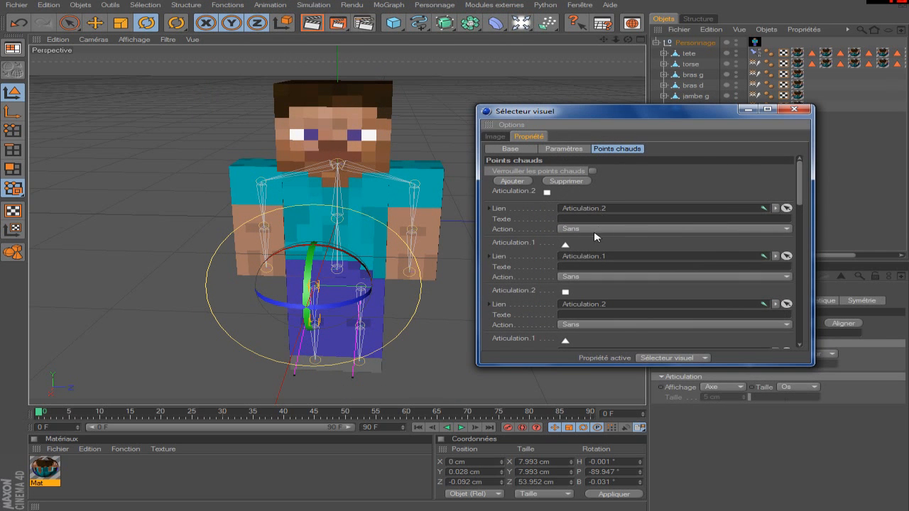
pyautogui.click(597, 230)
pyautogui.click(595, 270)
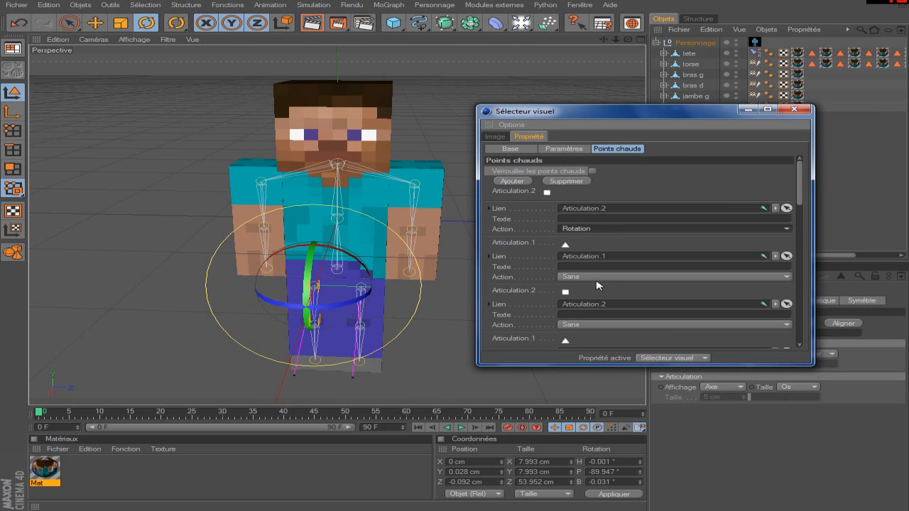
pyautogui.click(596, 281)
pyautogui.click(603, 297)
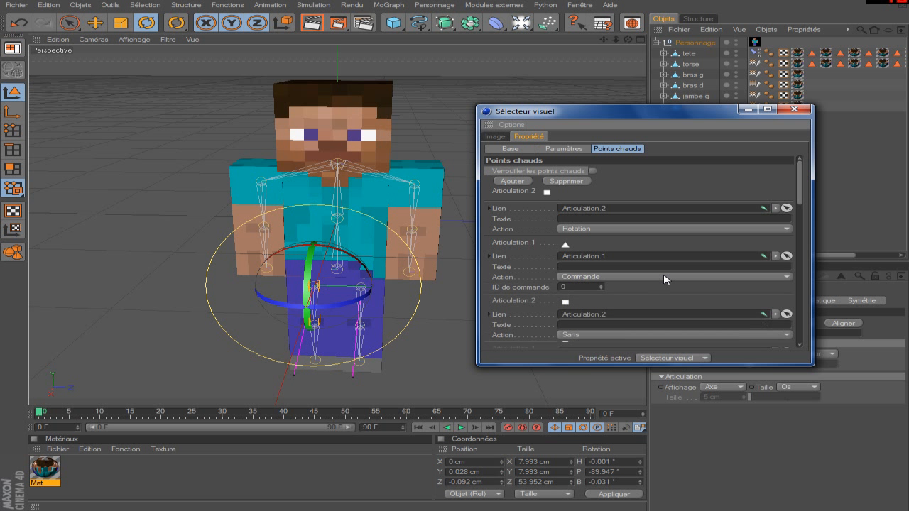
pyautogui.click(624, 278)
pyautogui.click(613, 319)
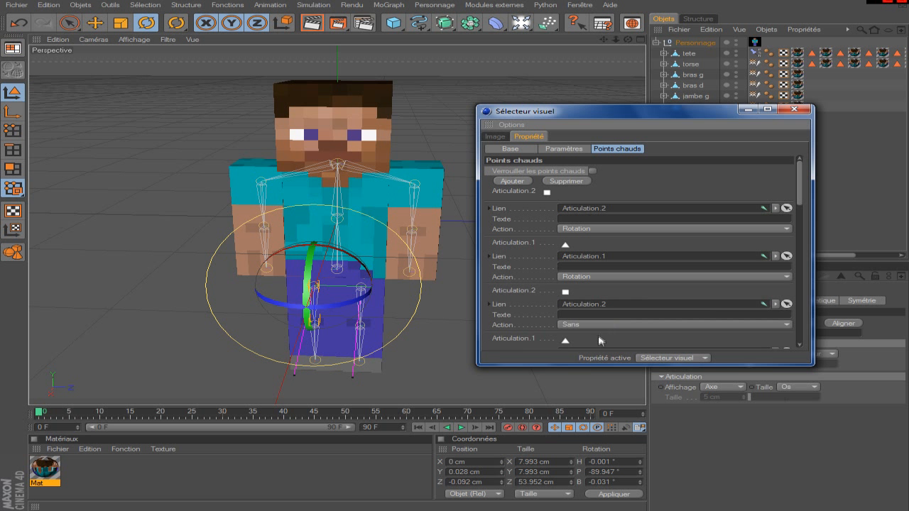
# Set the action of the third and fourth hot spots, linked to Articulation.2 and Articulation.1, to Rotation
pyautogui.click(590, 324)
pyautogui.click(576, 365)
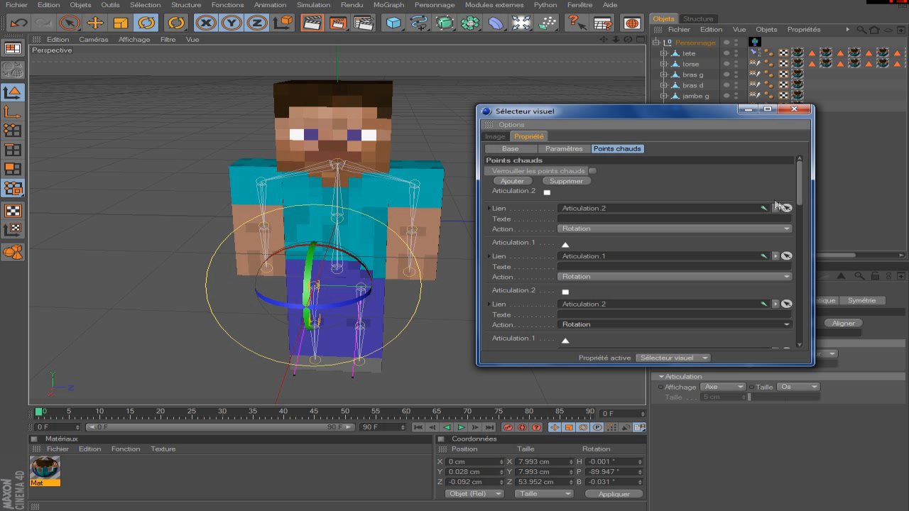
pyautogui.scroll(-5, 800, 190)
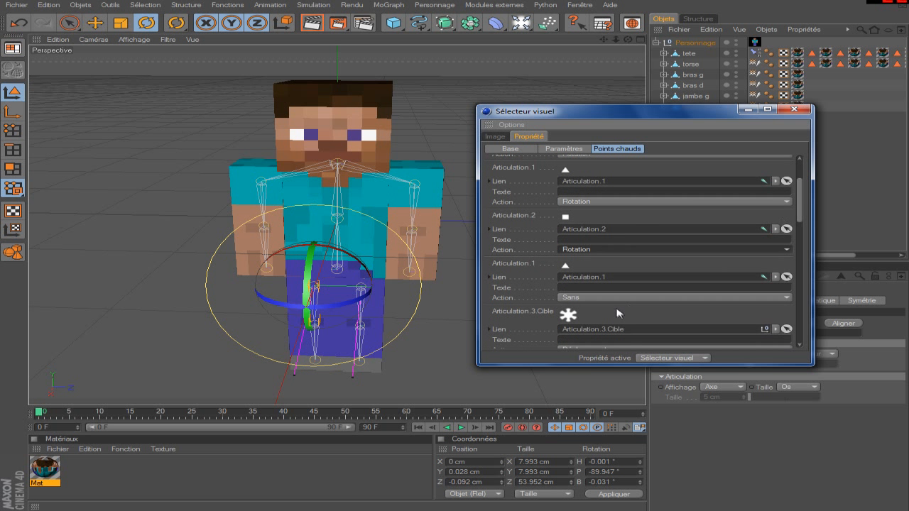
pyautogui.click(611, 299)
pyautogui.click(608, 338)
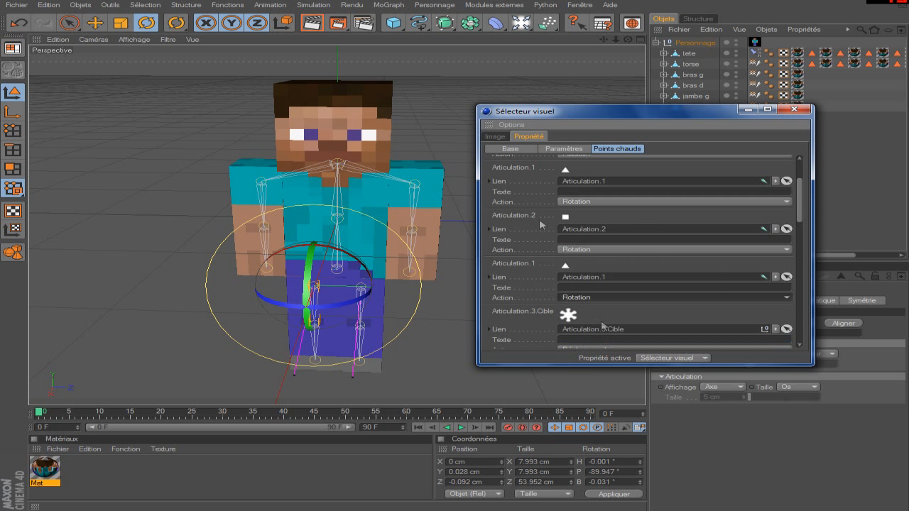
# Check the hot spot layout on the image and lock the hot spots
pyautogui.click(495, 136)
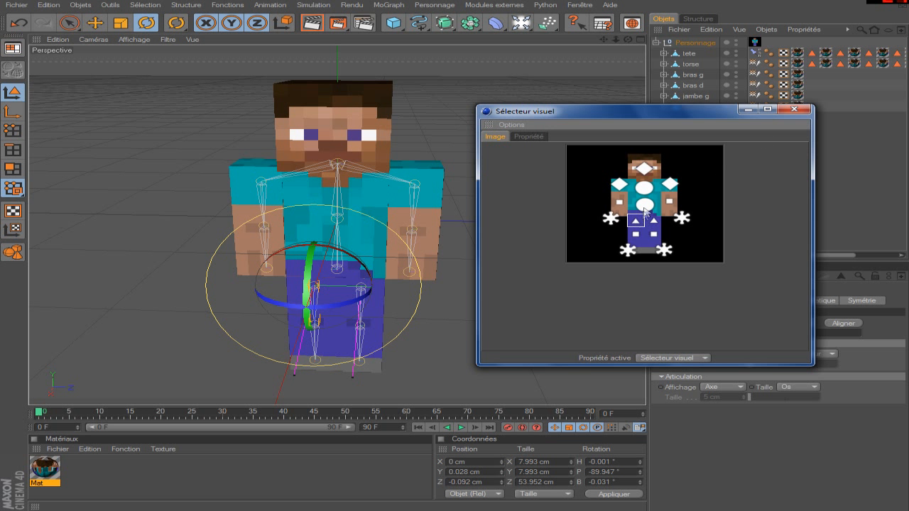
pyautogui.click(531, 135)
pyautogui.click(500, 137)
pyautogui.click(531, 137)
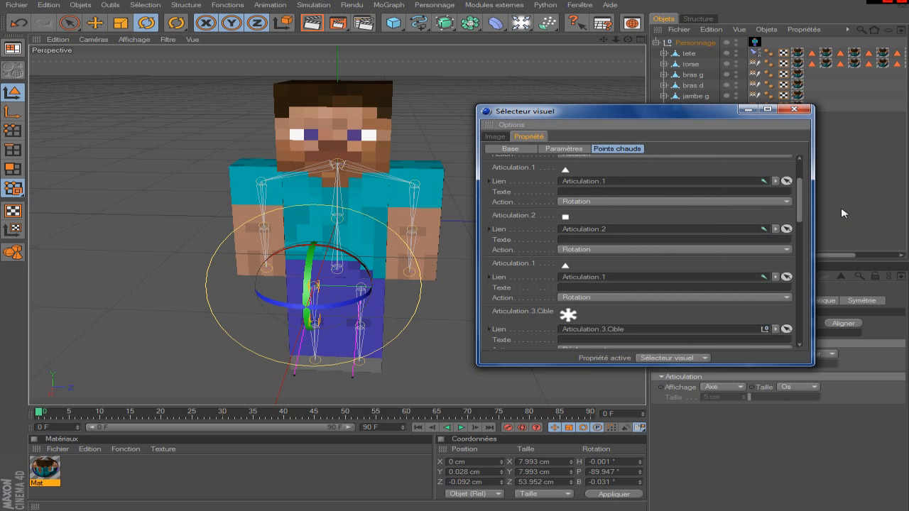
pyautogui.scroll(3, 805, 202)
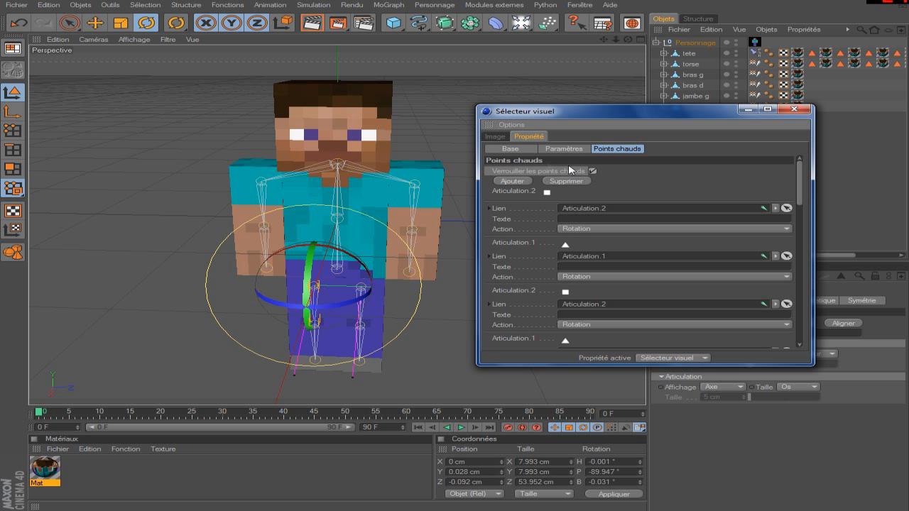
# Using the selector's hot spots, bend the upper torso forward and move the right hand target to about Y -104.7 cm, Z -81.1 cm
pyautogui.click(495, 137)
pyautogui.moveTo(723, 112); pyautogui.dragTo(789, 129)
pyautogui.click(710, 206)
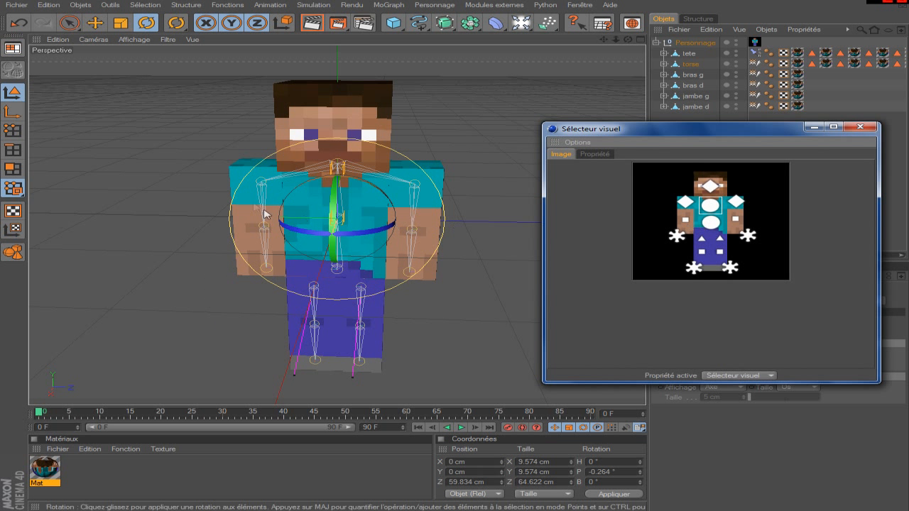
pyautogui.moveTo(340, 200); pyautogui.dragTo(353, 220)
pyautogui.click(673, 235)
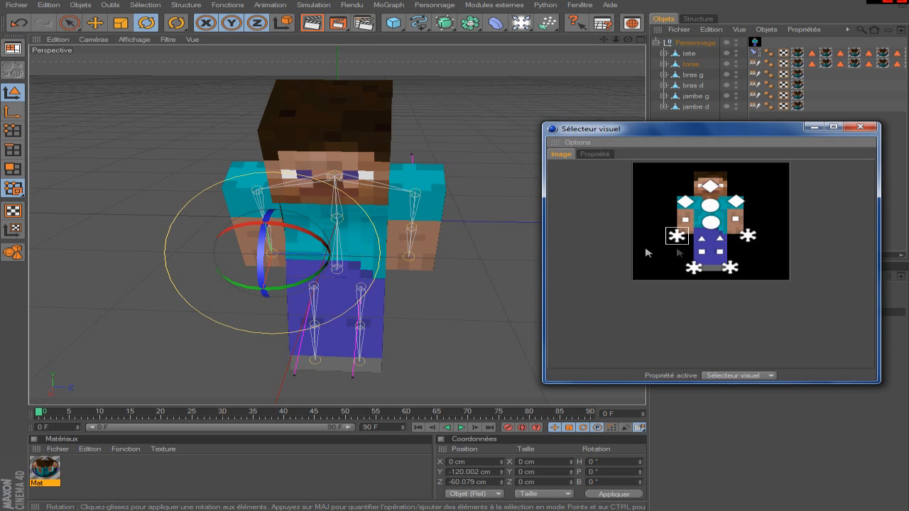
pyautogui.moveTo(365, 247); pyautogui.dragTo(342, 246)
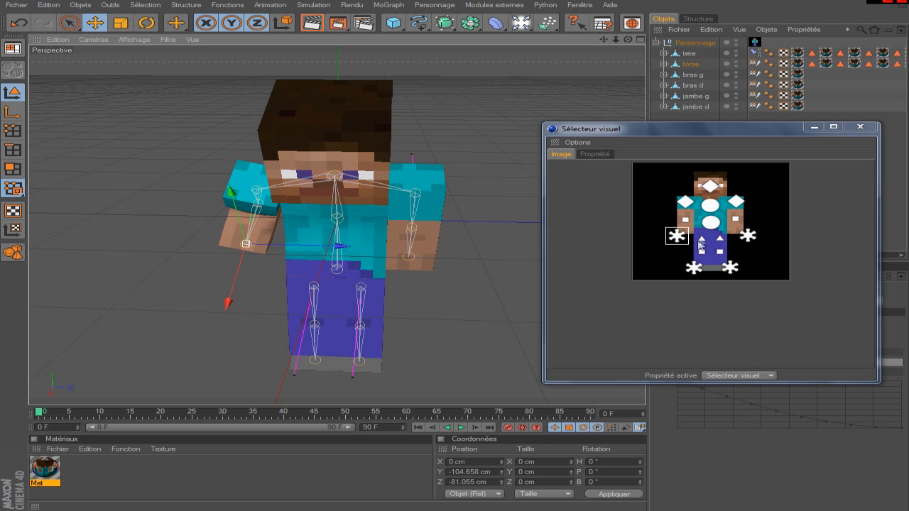
# Using the hot spots, rotate the head target to about B -9.7° and raise the jambe g foot target to about Y -63.6 cm
pyautogui.click(710, 187)
pyautogui.press('r')
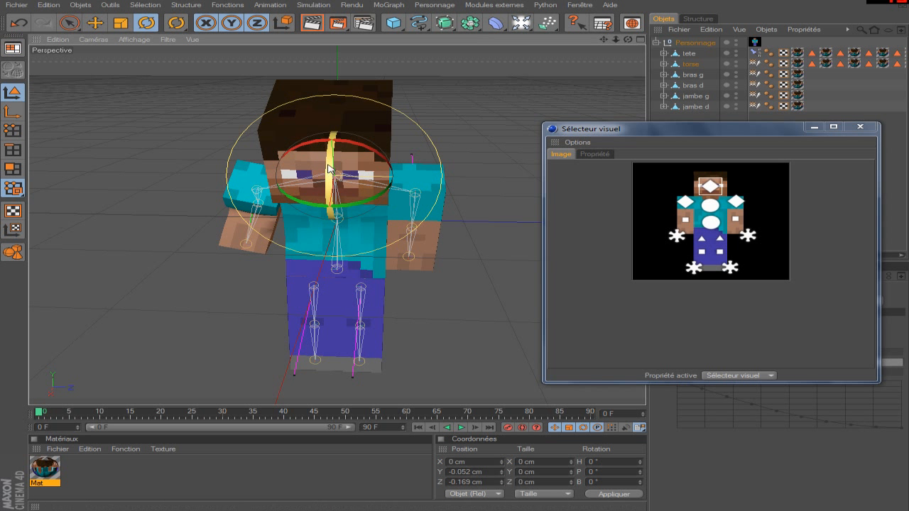
pyautogui.moveTo(329, 169); pyautogui.dragTo(351, 170)
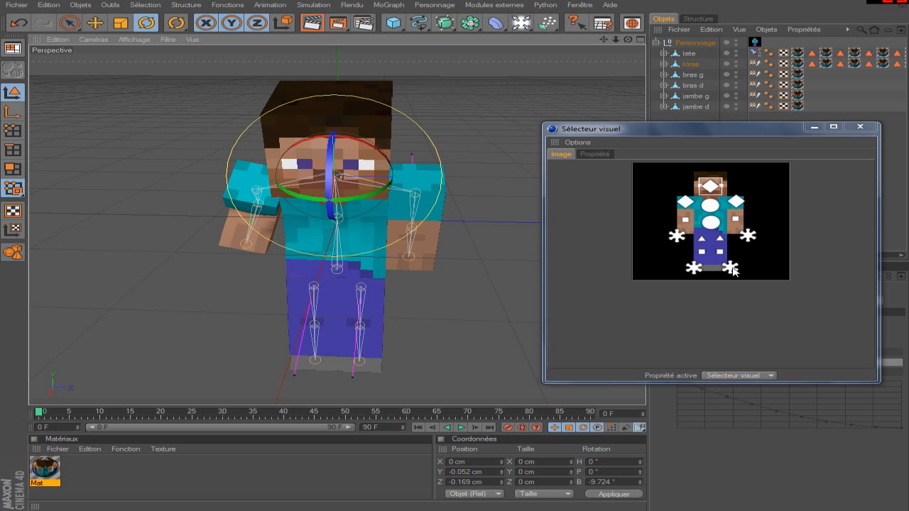
pyautogui.click(731, 269)
pyautogui.press('e')
pyautogui.moveTo(362, 316); pyautogui.dragTo(362, 292)
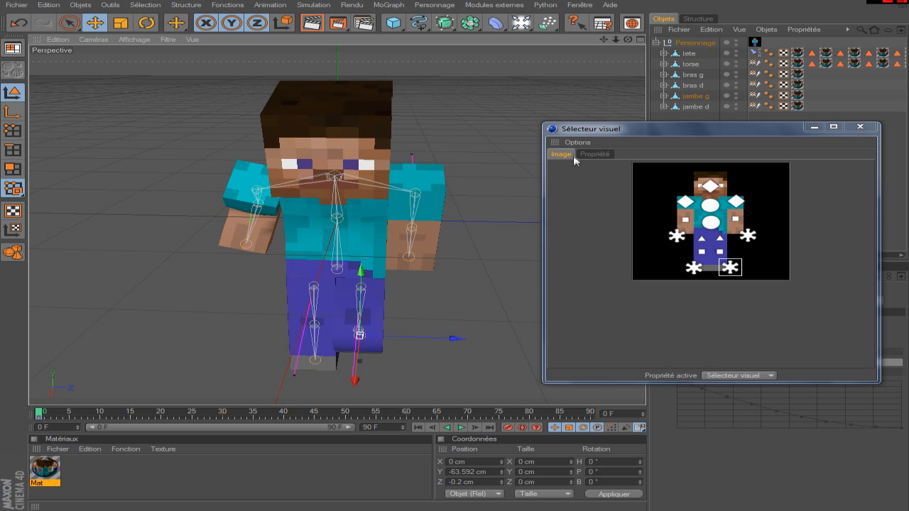
# Dock the visual selector window between the materials and coordinates managers
pyautogui.moveTo(610, 129); pyautogui.dragTo(635, 163)
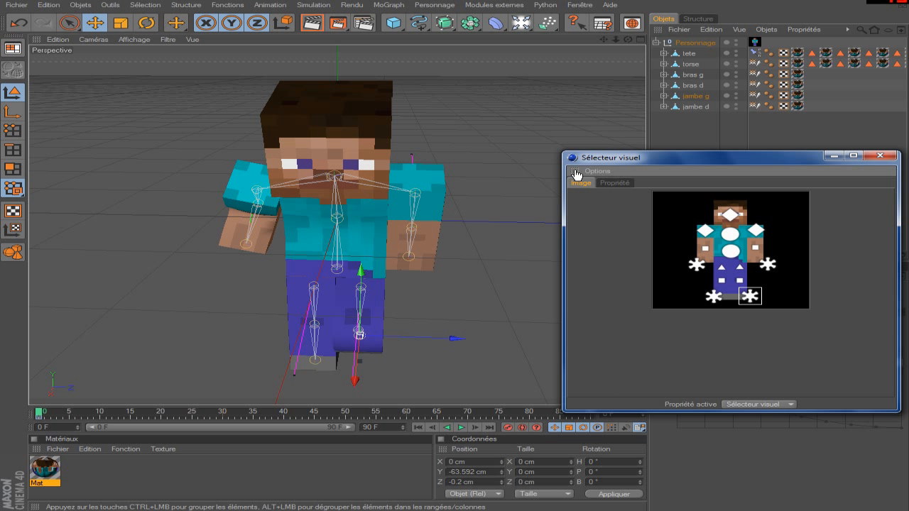
pyautogui.moveTo(575, 174); pyautogui.dragTo(423, 446)
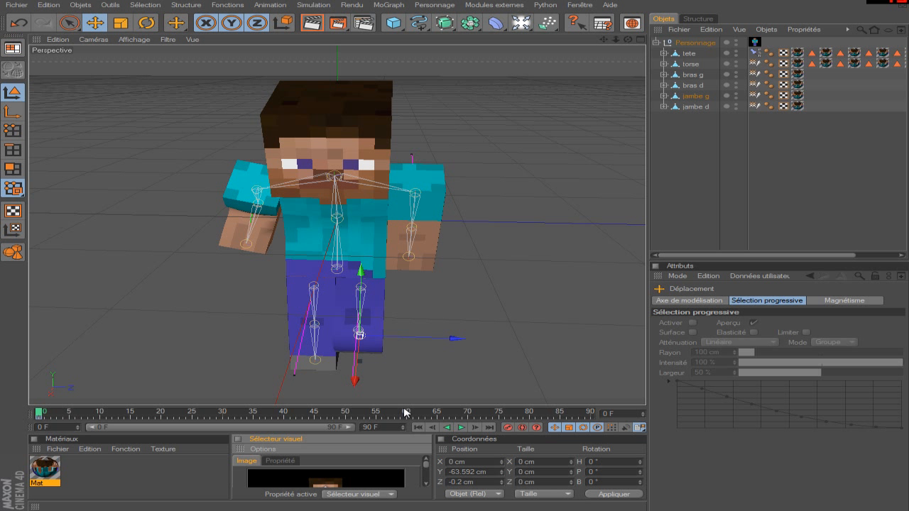
# Set the render output to the HDV/HDTV 720 29.97 film/video preset and close the render settings
pyautogui.click(364, 23)
pyautogui.click(152, 29)
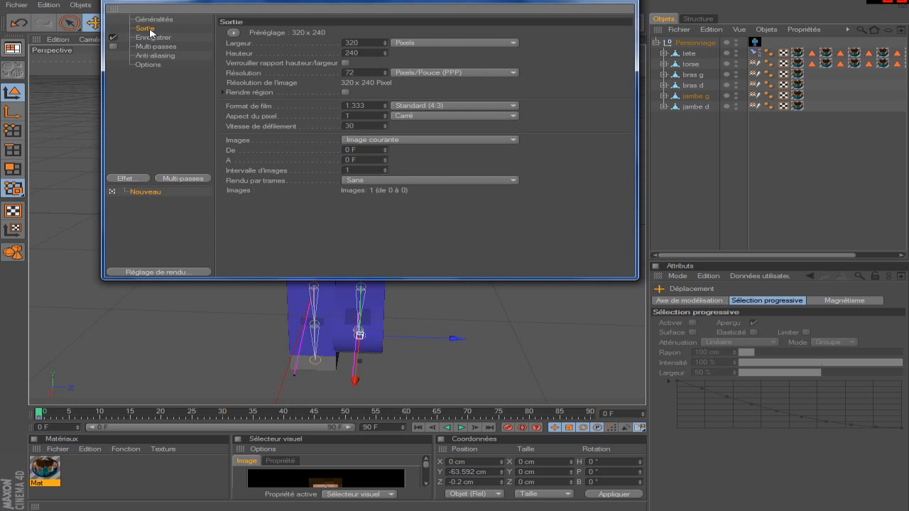
pyautogui.click(233, 32)
pyautogui.moveTo(284, 63)
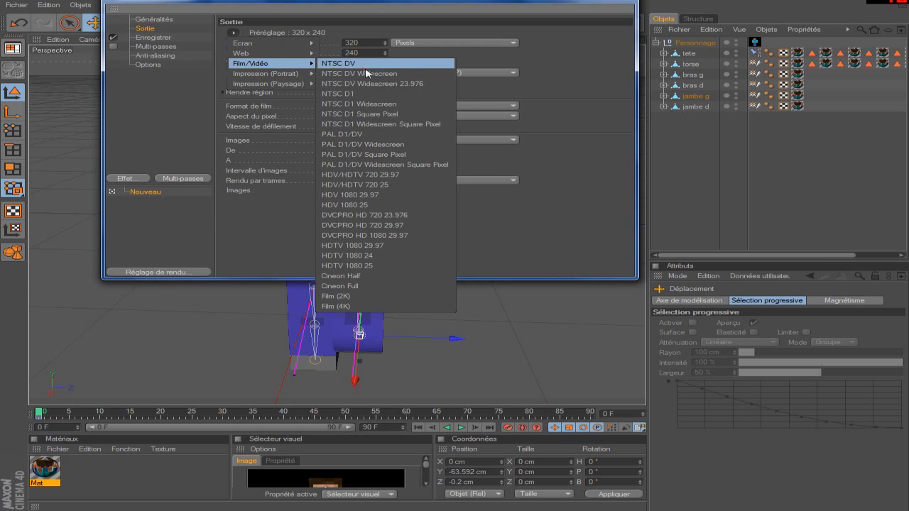
pyautogui.click(387, 175)
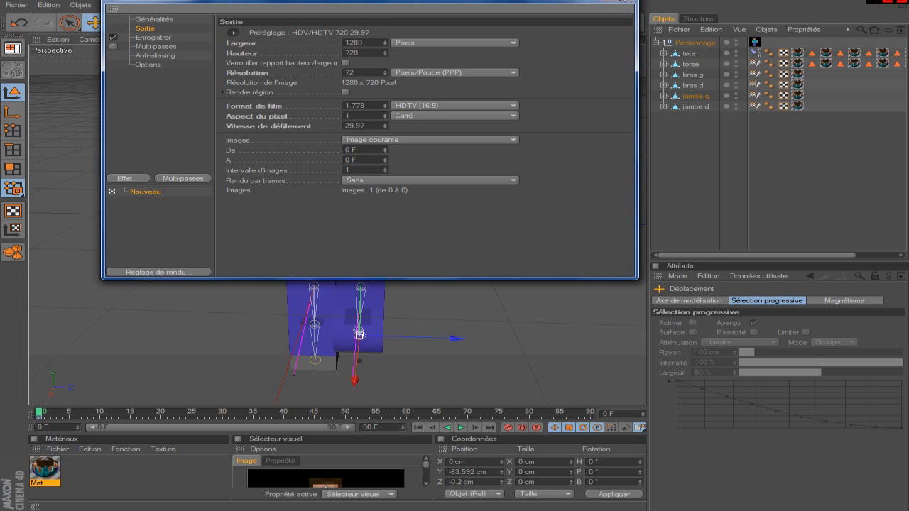
pyautogui.click(624, 2)
# Enlarge the docked selector to show its whole image, try the head, arm and torso hot spots, and clear the selection
pyautogui.moveTo(374, 406); pyautogui.dragTo(377, 298)
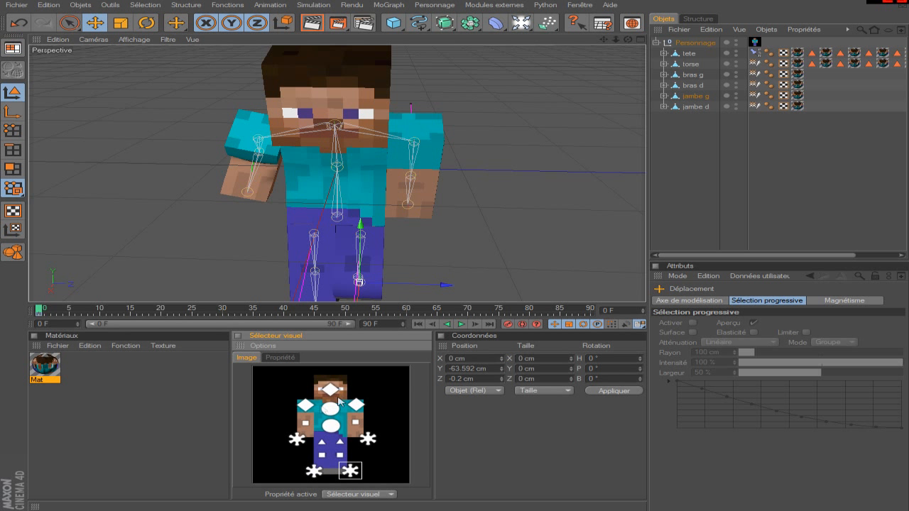
pyautogui.click(332, 388)
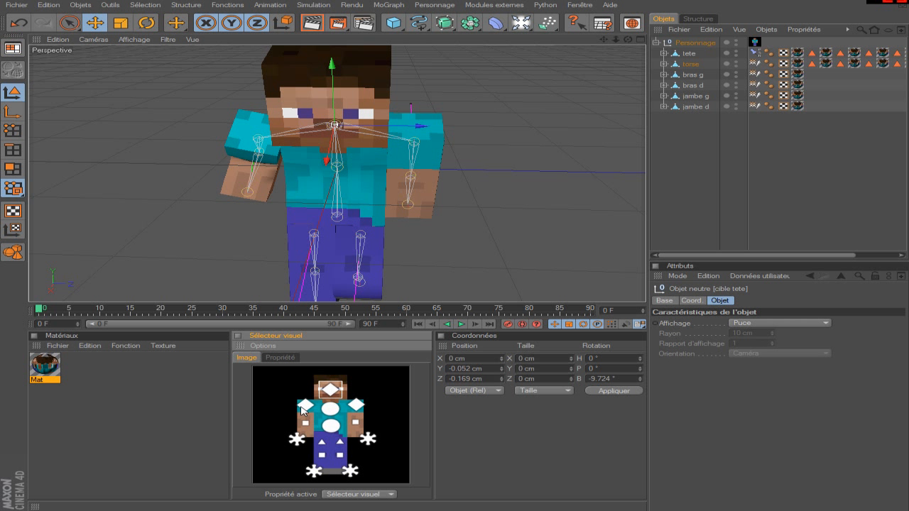
pyautogui.click(305, 407)
pyautogui.click(305, 424)
pyautogui.click(354, 424)
pyautogui.click(356, 406)
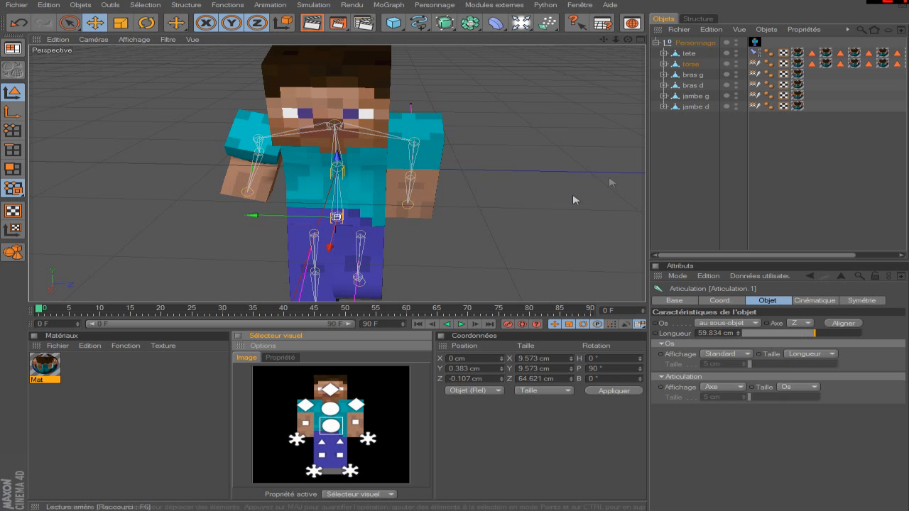
pyautogui.click(686, 153)
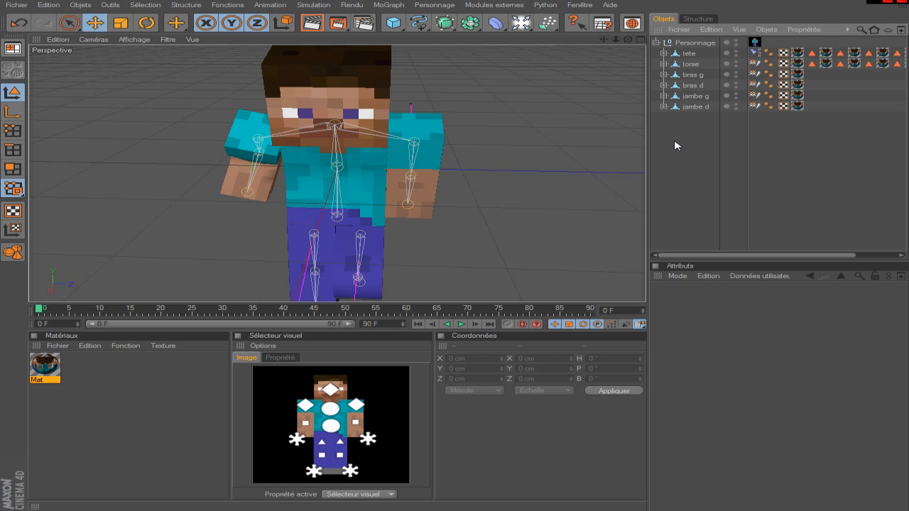